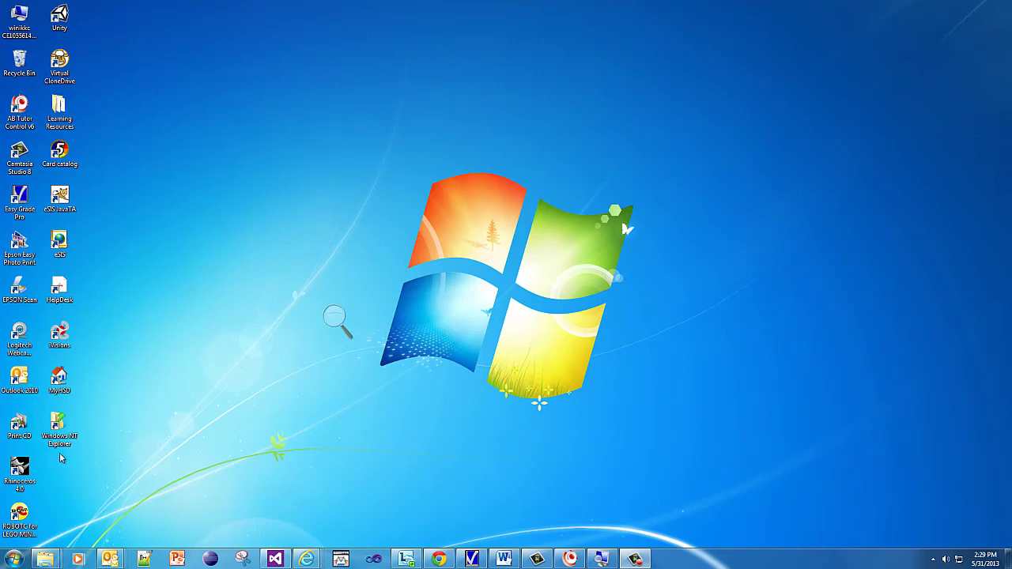
# Launch Rhinoceros 4.0 from its desktop icon.
pyautogui.doubleClick(20, 468)
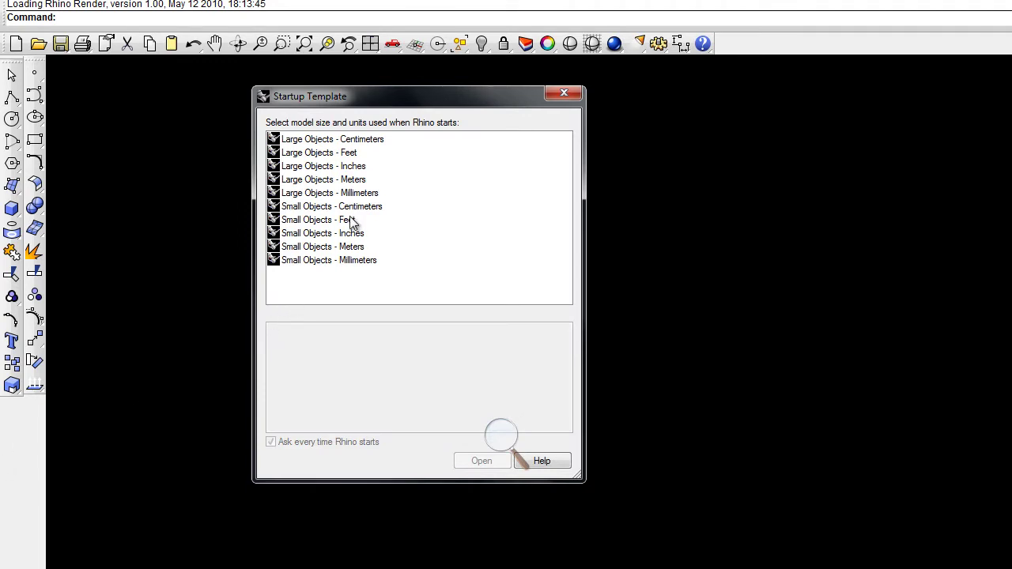
# Open the Small Objects - Inches template as a new model, then close the Properties and Layers panels.
pyautogui.click(305, 236)
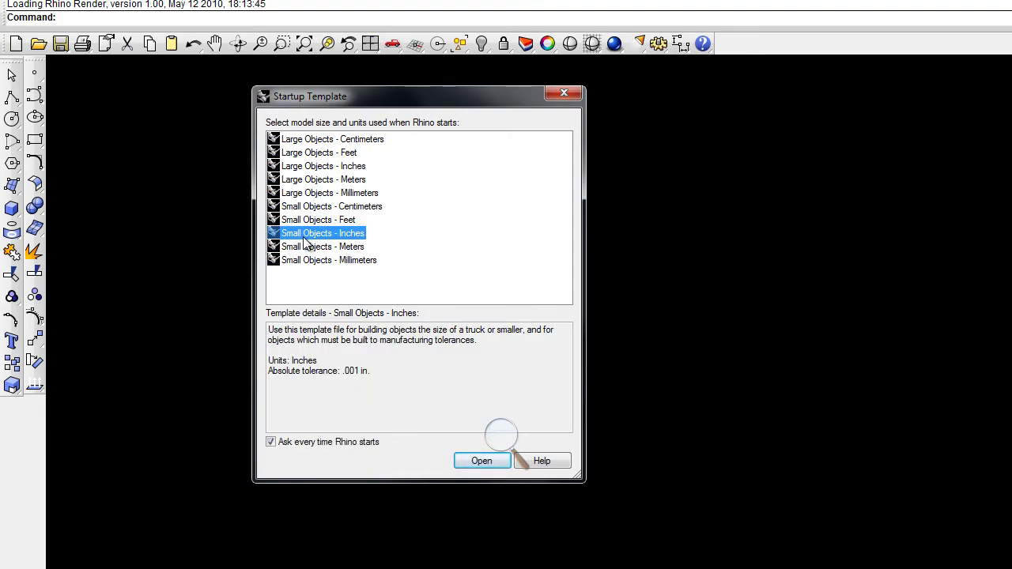
pyautogui.doubleClick(303, 237)
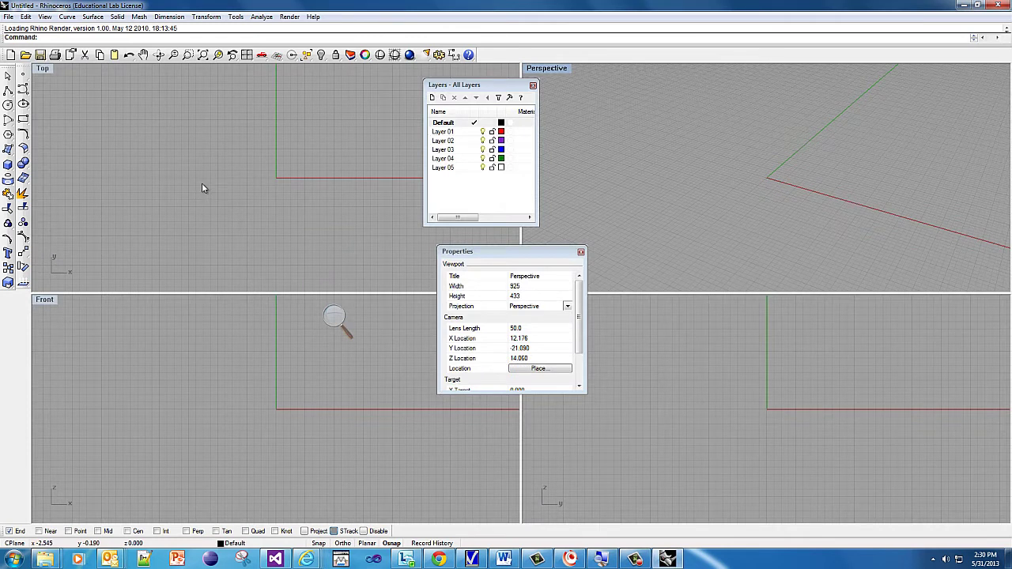
pyautogui.click(581, 253)
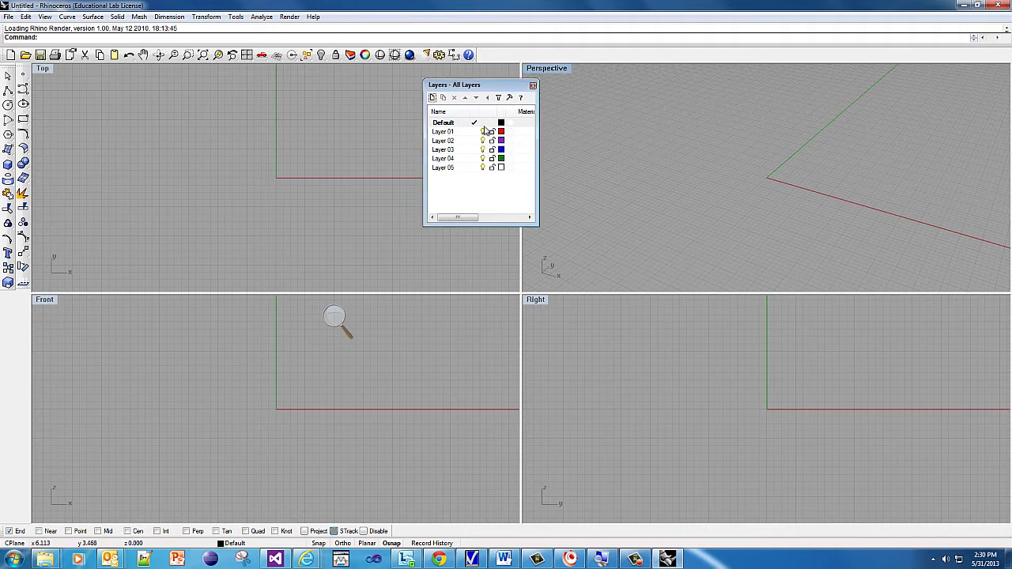
pyautogui.click(532, 86)
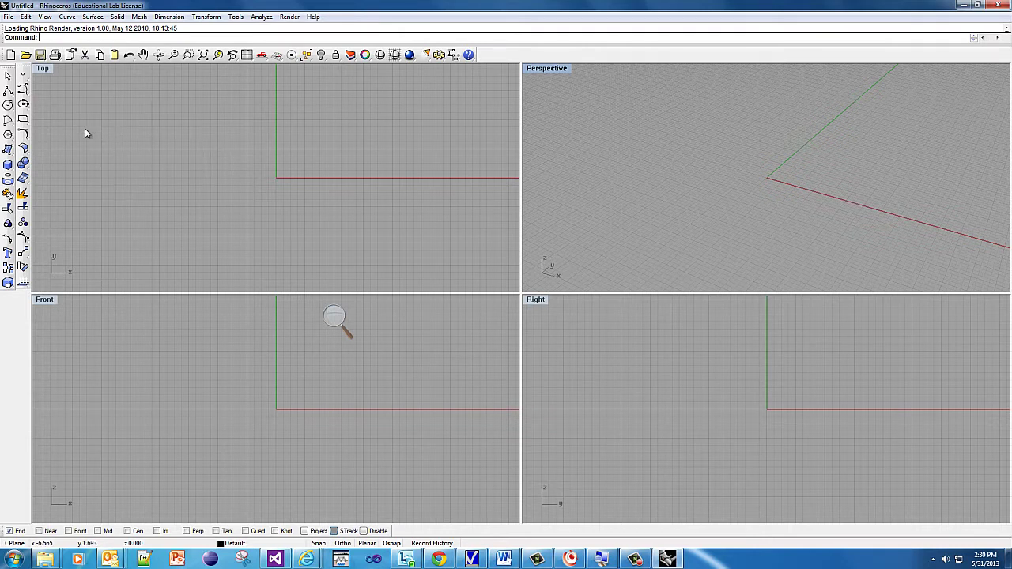
pyautogui.click(8, 90)
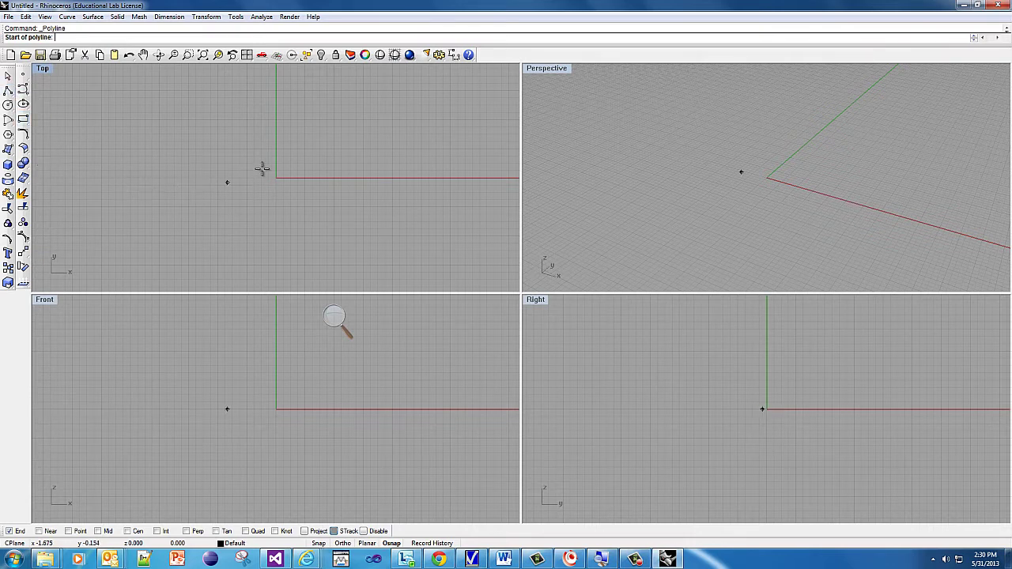
pyautogui.moveTo(260, 170); pyautogui.dragTo(163, 214, button='right')
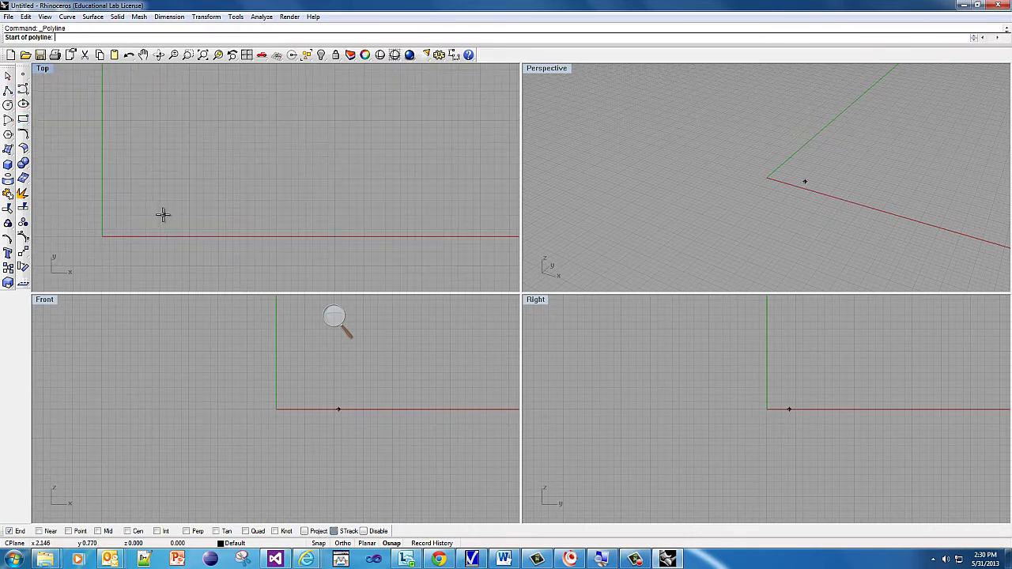
pyautogui.click(103, 235)
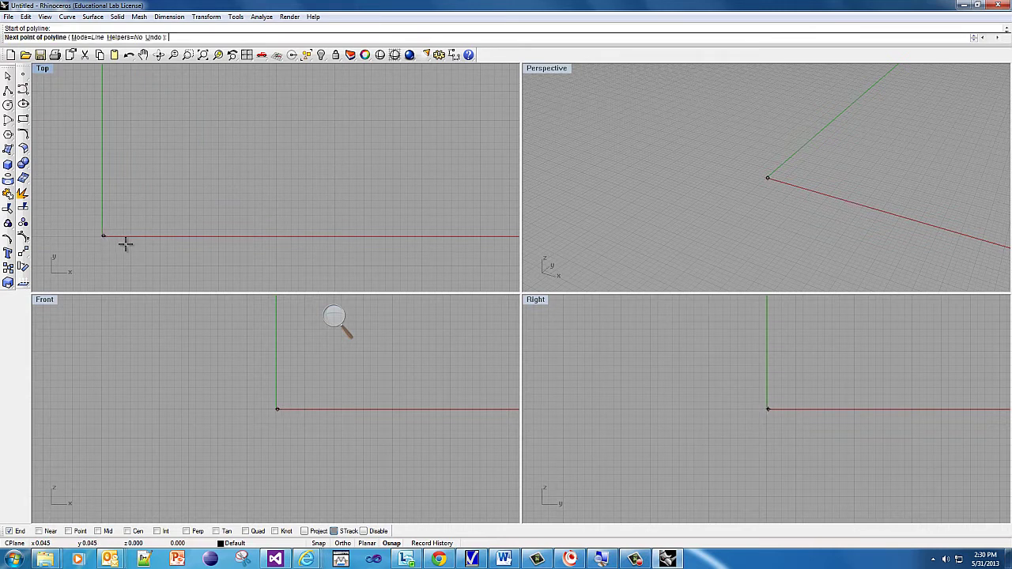
pyautogui.click(190, 235)
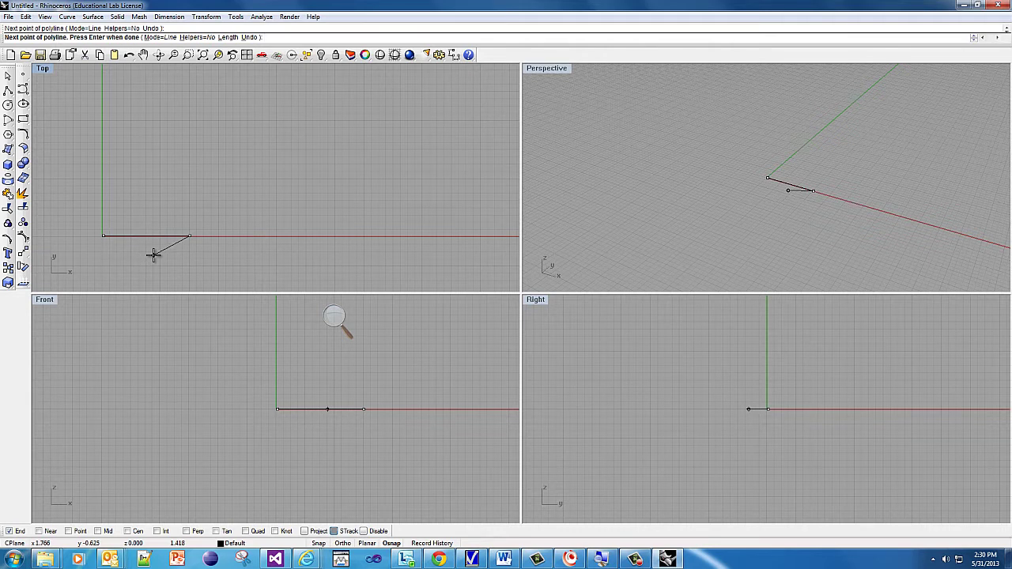
pyautogui.click(176, 209)
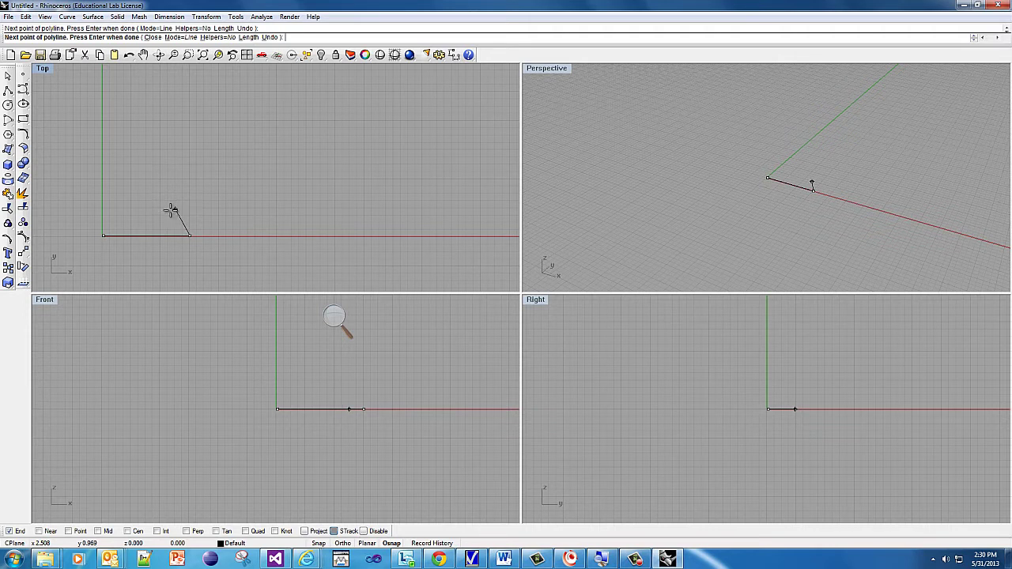
pyautogui.click(123, 209)
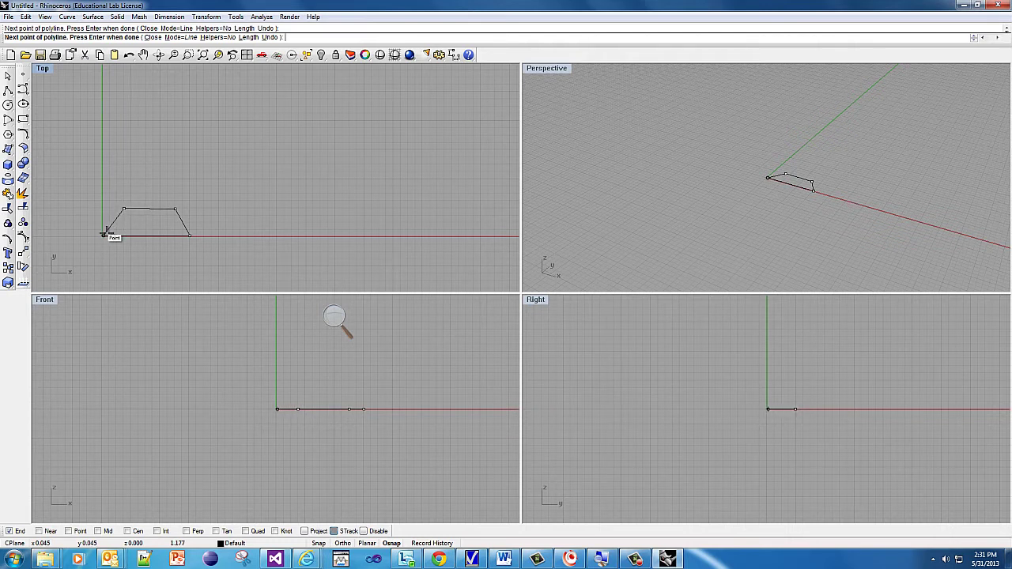
pyautogui.click(104, 233)
pyautogui.click(151, 208)
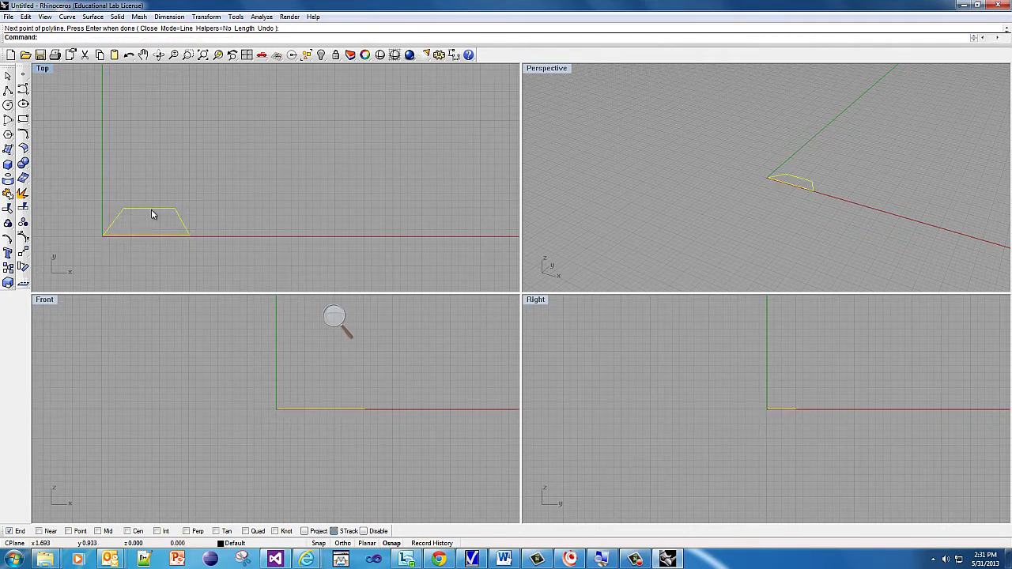
pyautogui.moveTo(152, 208); pyautogui.dragTo(155, 161)
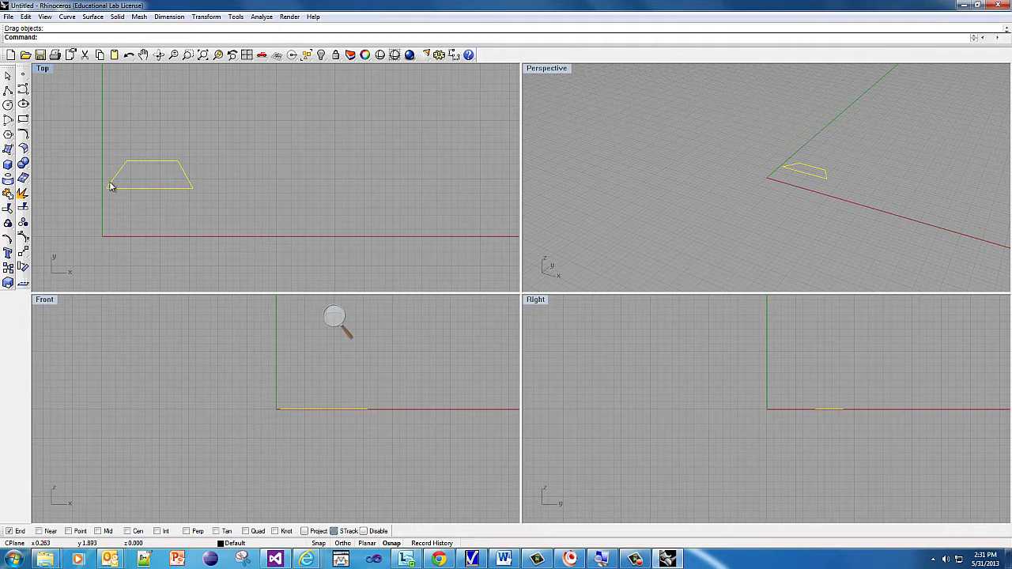
pyautogui.click(189, 212)
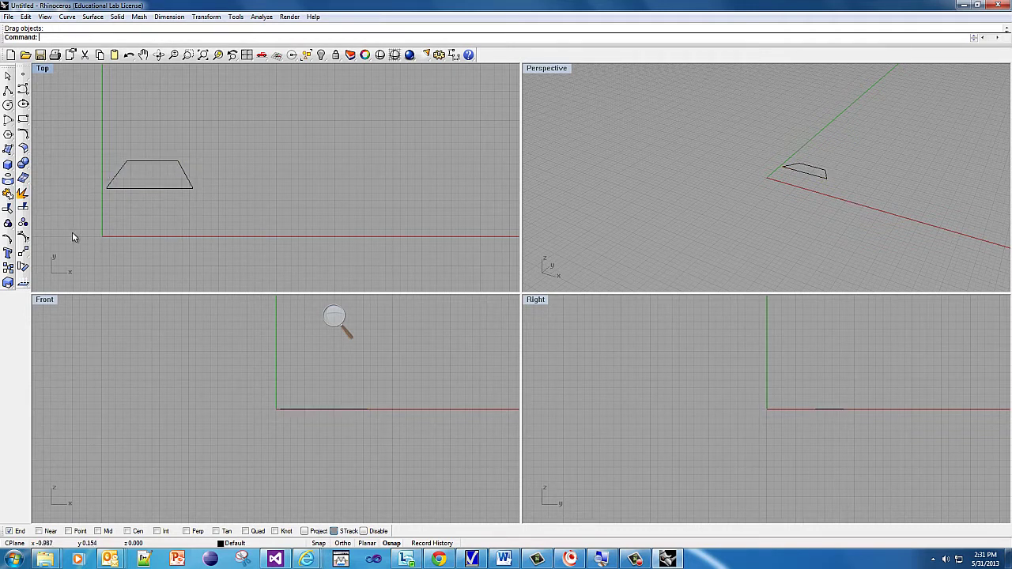
pyautogui.click(131, 161)
pyautogui.press('Delete')
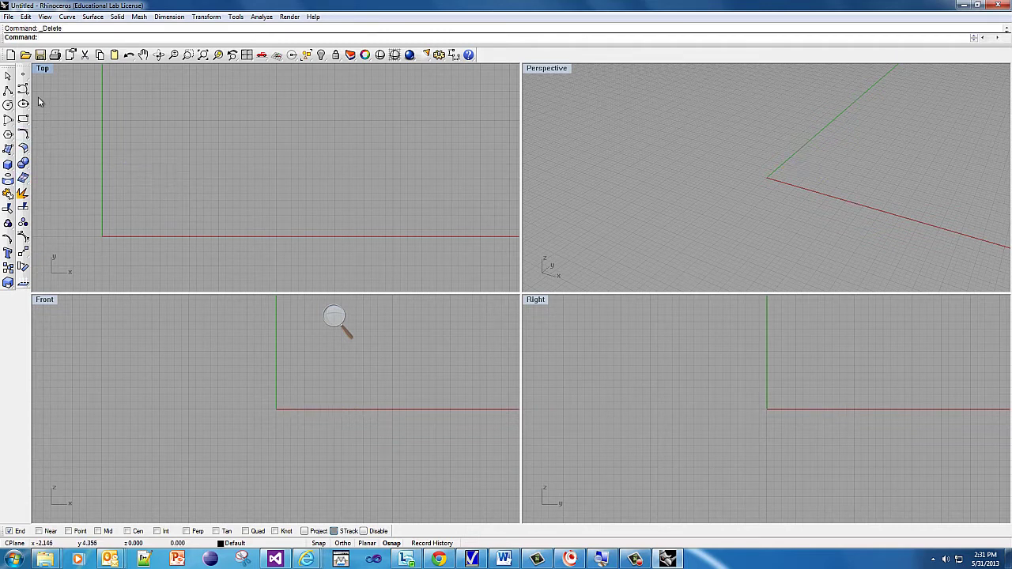
pyautogui.click(23, 89)
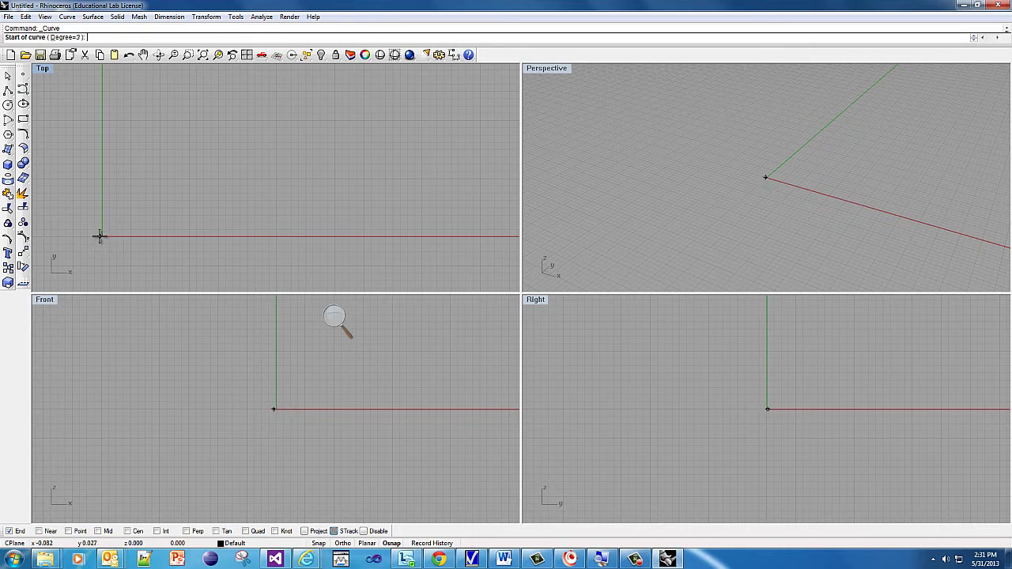
pyautogui.click(100, 236)
pyautogui.click(101, 177)
pyautogui.click(159, 176)
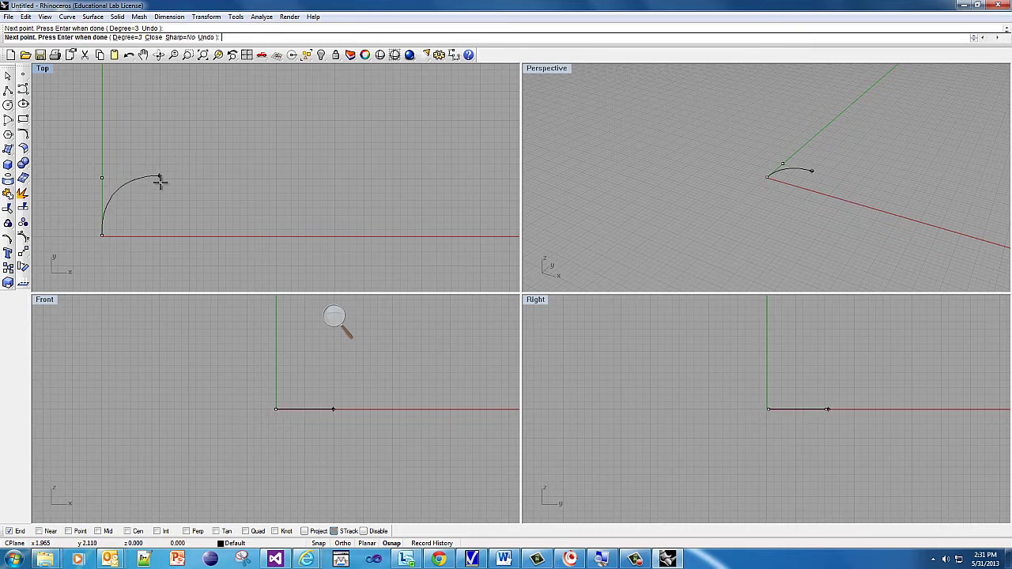
pyautogui.click(163, 231)
pyautogui.click(135, 239)
pyautogui.click(126, 210)
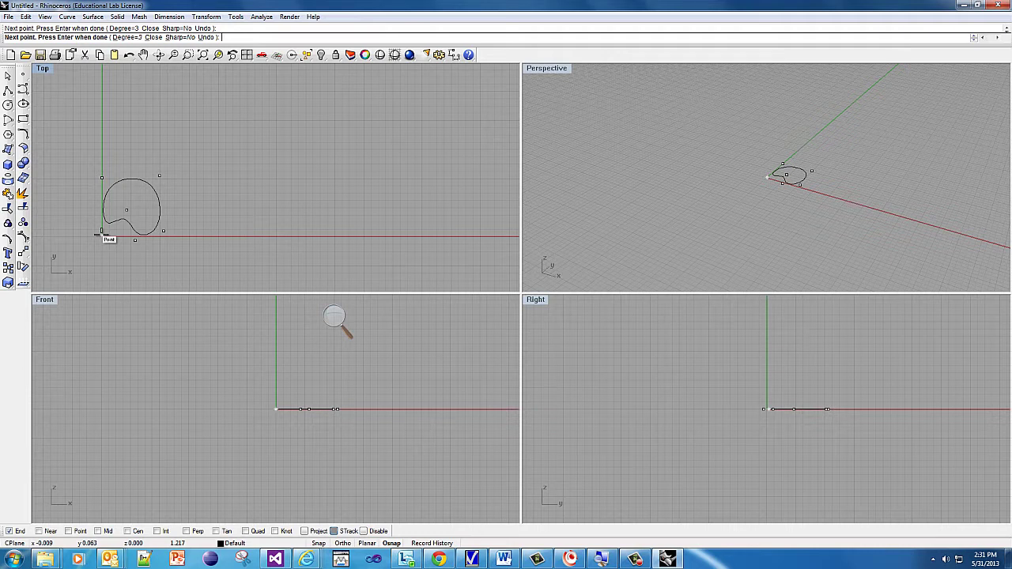
pyautogui.click(101, 233)
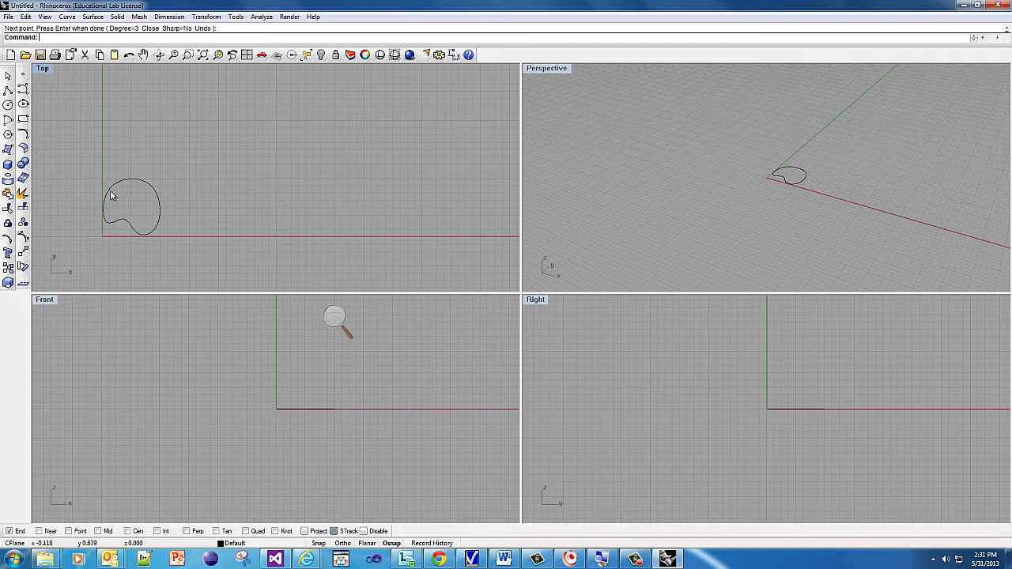
pyautogui.click(159, 220)
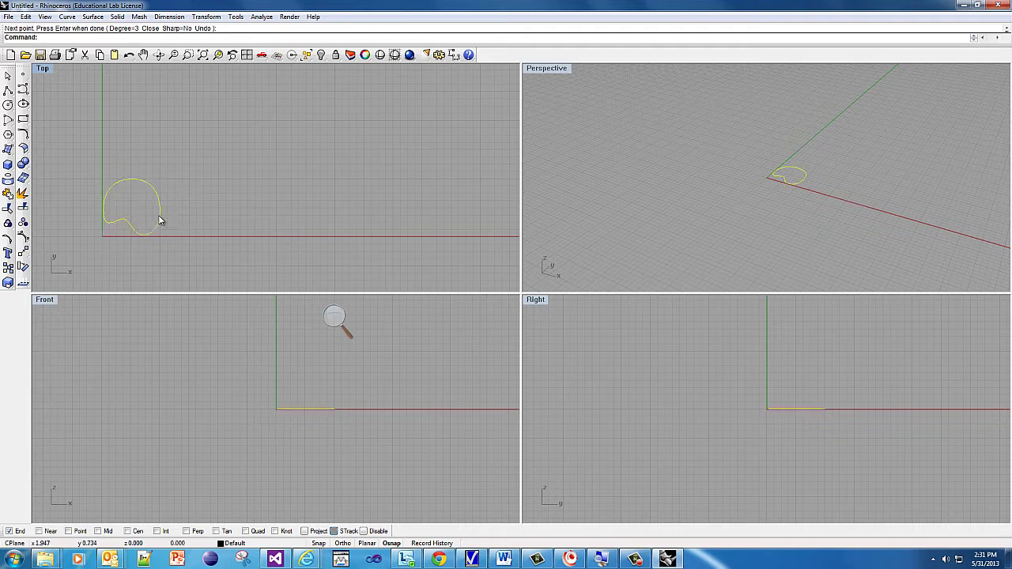
pyautogui.press('Delete')
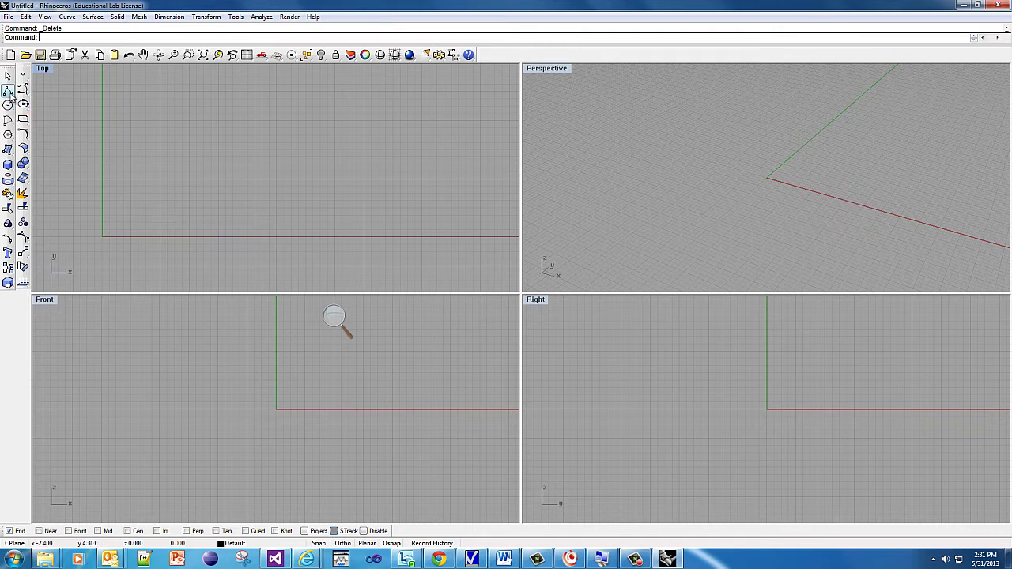
# Draw a seven-vertex open polyline in the Top view starting at the origin, then select it.
pyautogui.click(10, 92)
pyautogui.click(100, 236)
pyautogui.click(126, 207)
pyautogui.click(164, 168)
pyautogui.click(205, 207)
pyautogui.click(180, 231)
pyautogui.click(180, 269)
pyautogui.click(139, 224)
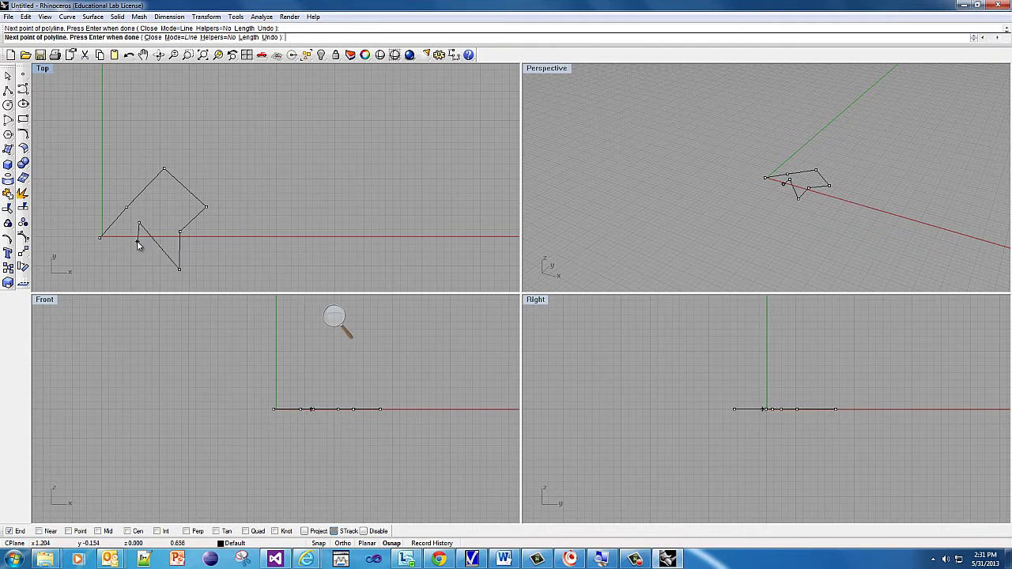
pyautogui.press('Return')
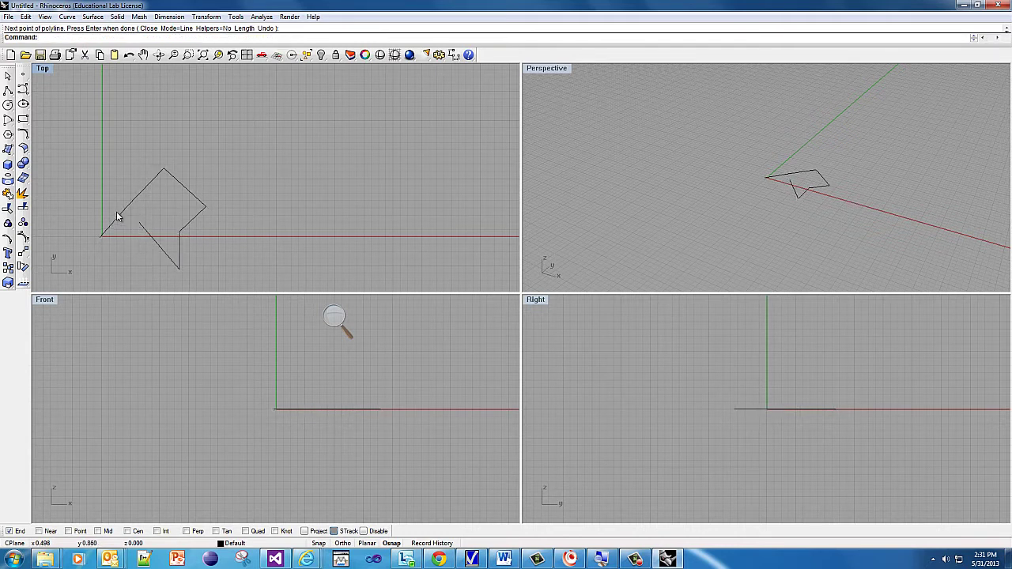
pyautogui.click(140, 221)
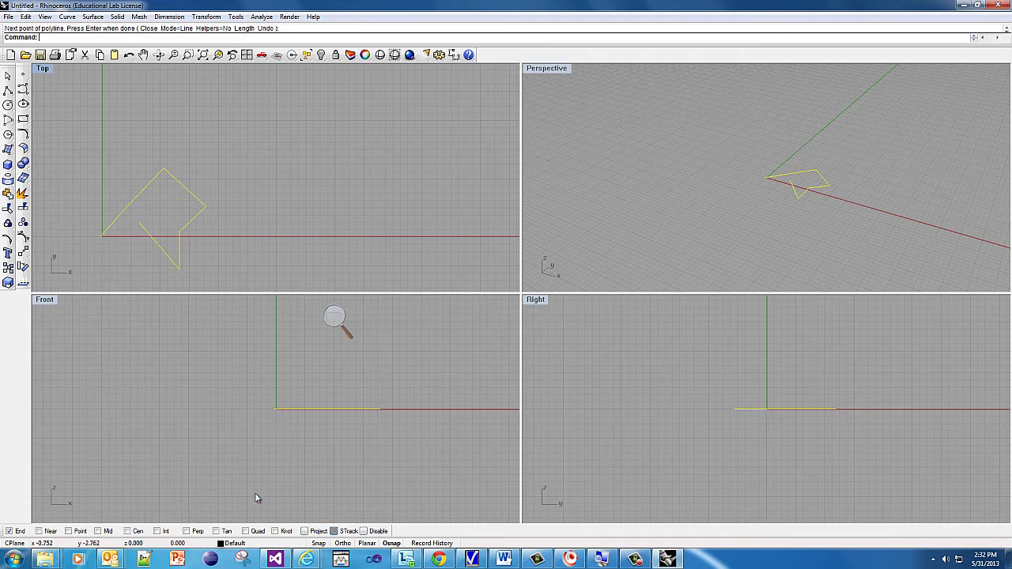
pyautogui.click(334, 319)
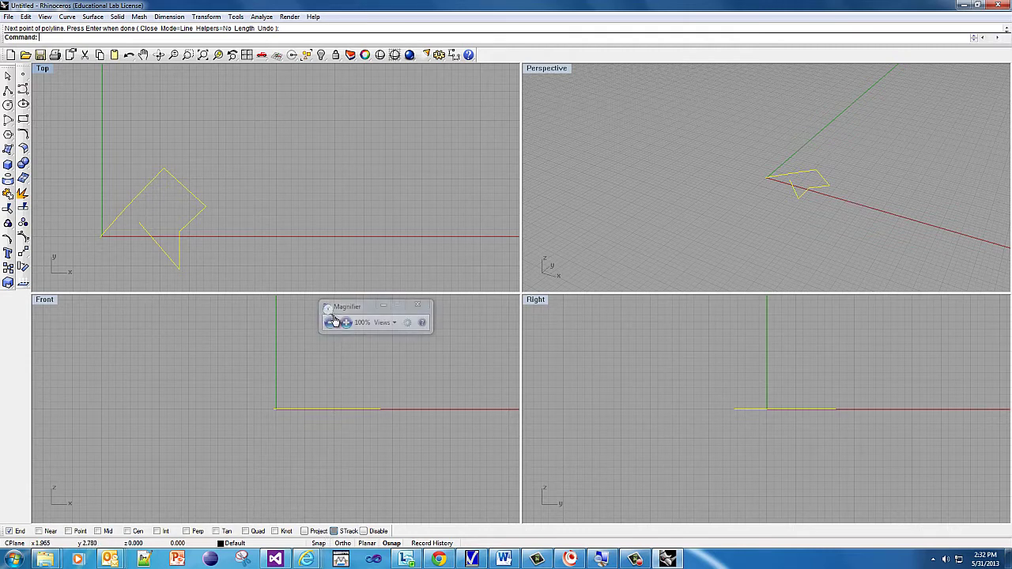
pyautogui.click(350, 324)
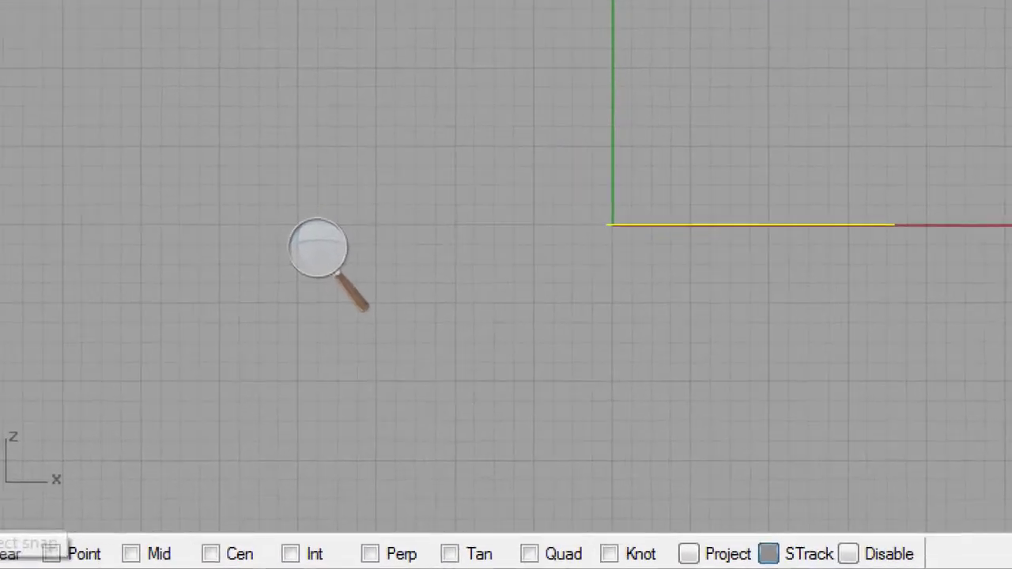
pyautogui.press('super+plus')
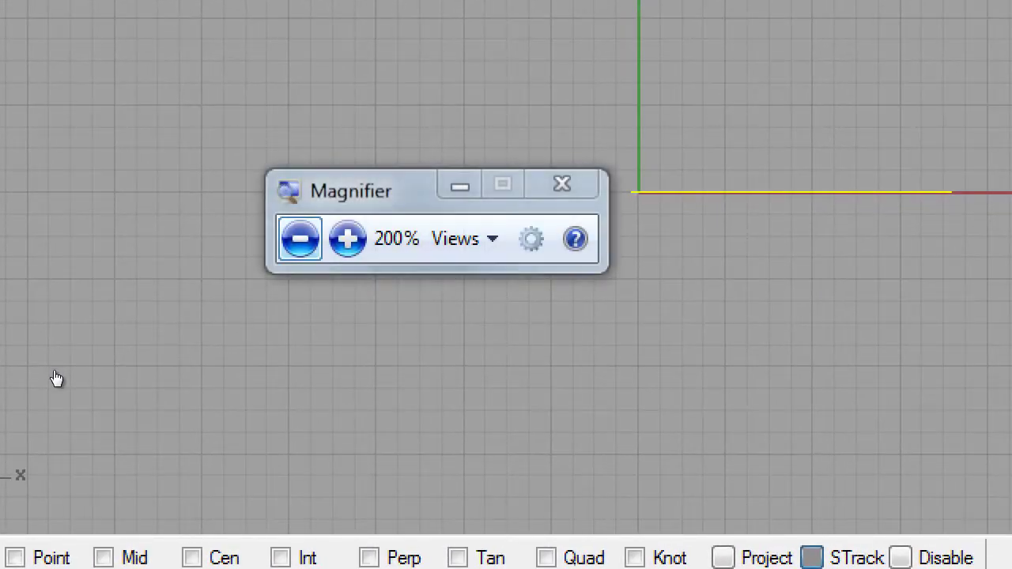
pyautogui.press('super+minus')
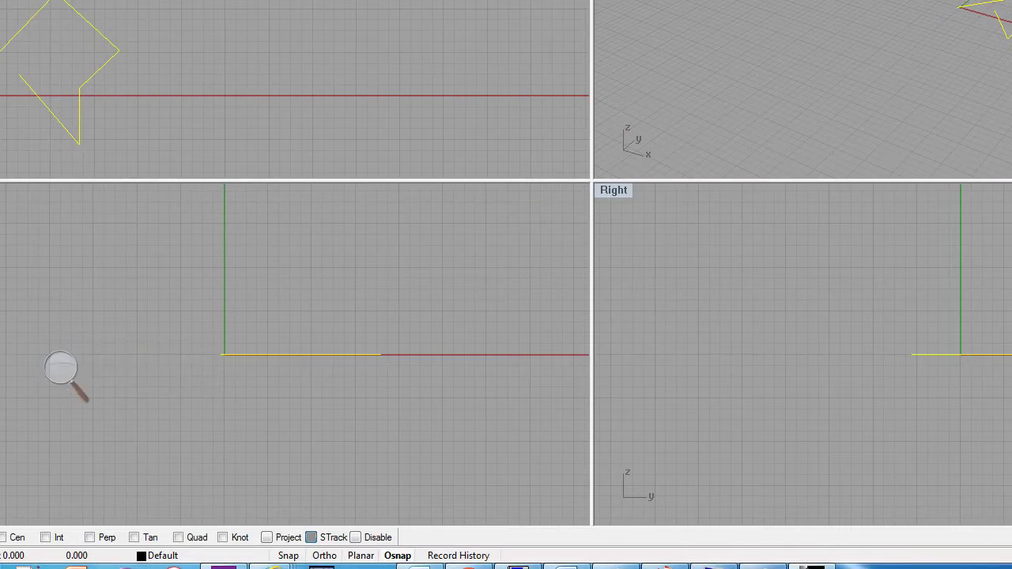
# Draw a three-point control curve from the origin, dipping below the x-axis, to the polyline's open end.
pyautogui.click(11, 135)
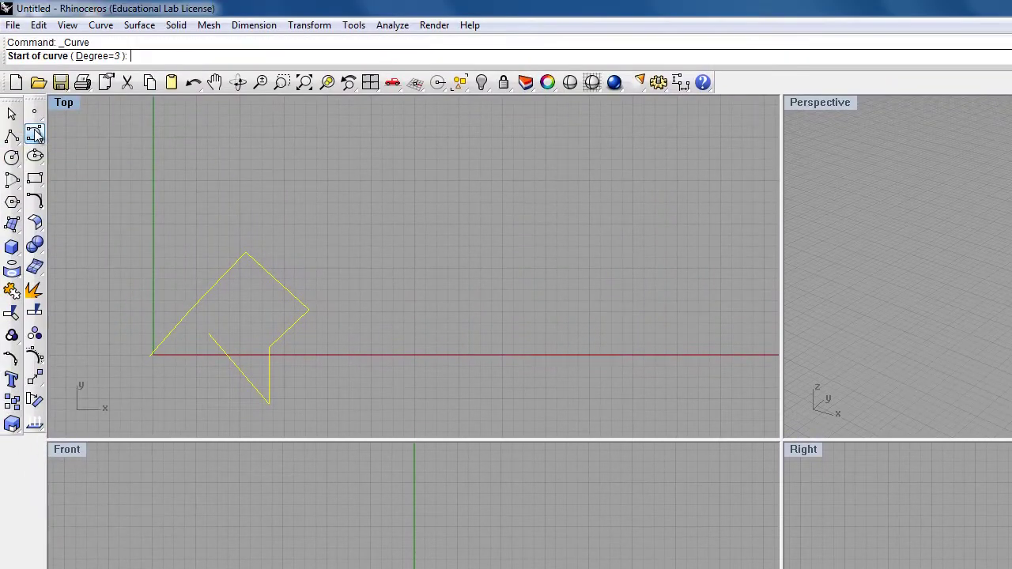
pyautogui.click(149, 355)
pyautogui.click(180, 379)
pyautogui.click(193, 355)
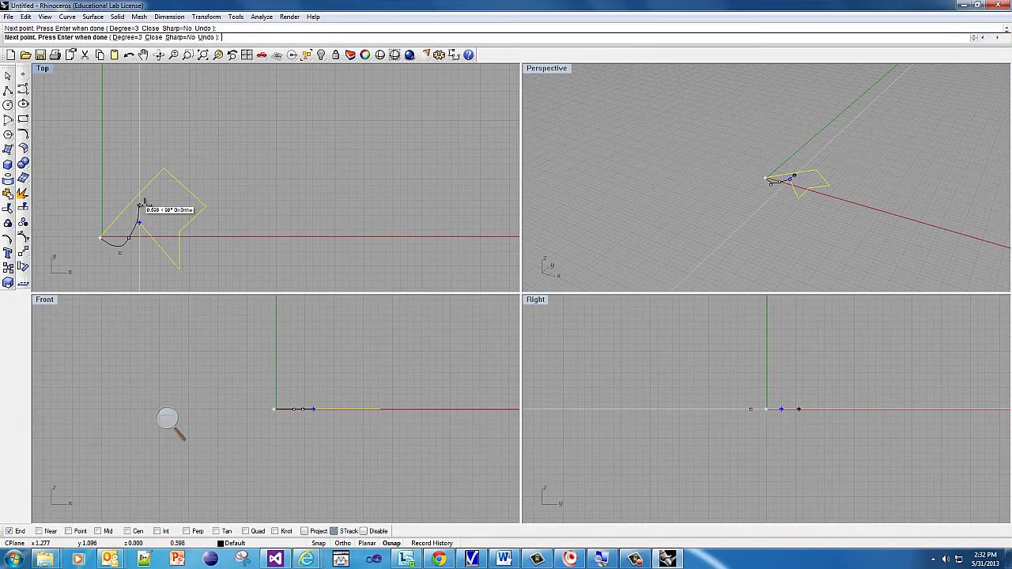
pyautogui.press('Return')
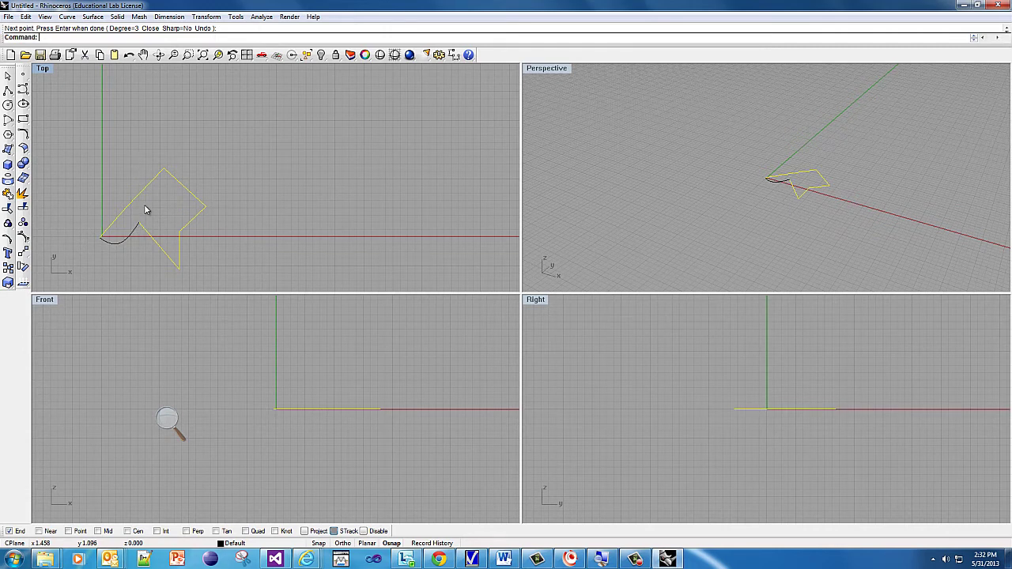
# Check the arc and outline by selecting each and zooming in and out, then deselect.
pyautogui.click(129, 245)
pyautogui.click(139, 240)
pyautogui.click(153, 240)
pyautogui.scroll(3, 147, 242)
pyautogui.scroll(2, 113, 208)
pyautogui.scroll(3, 117, 203)
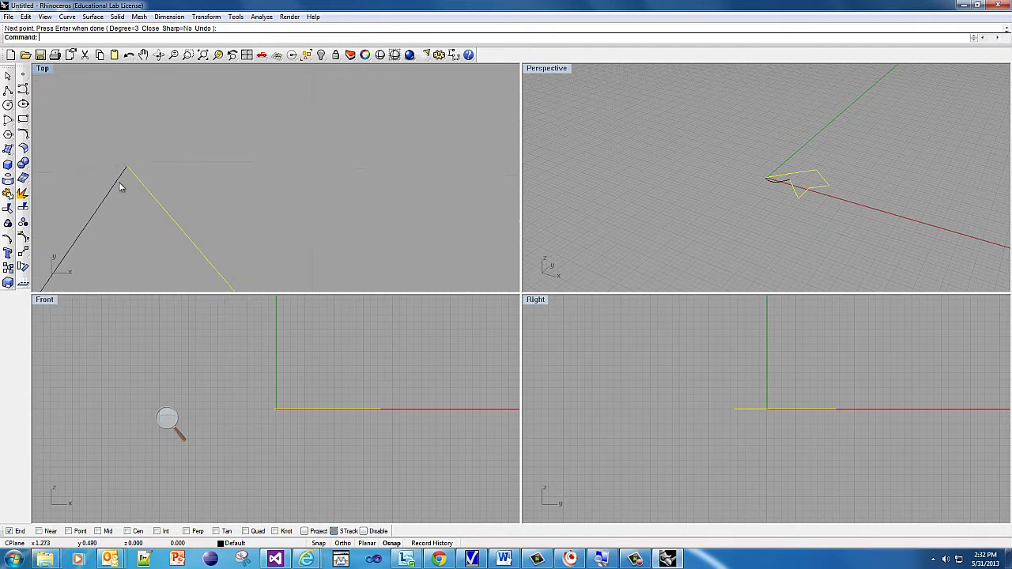
pyautogui.scroll(-2, 64, 251)
pyautogui.scroll(-2, 209, 240)
pyautogui.scroll(-2, 188, 228)
pyautogui.scroll(-2, 156, 249)
pyautogui.scroll(4, 158, 229)
pyautogui.scroll(1, 197, 232)
pyautogui.scroll(4, 197, 230)
pyautogui.scroll(-5, 246, 224)
pyautogui.scroll(-2, 398, 202)
pyautogui.scroll(-3, 528, 188)
pyautogui.scroll(-6, 185, 208)
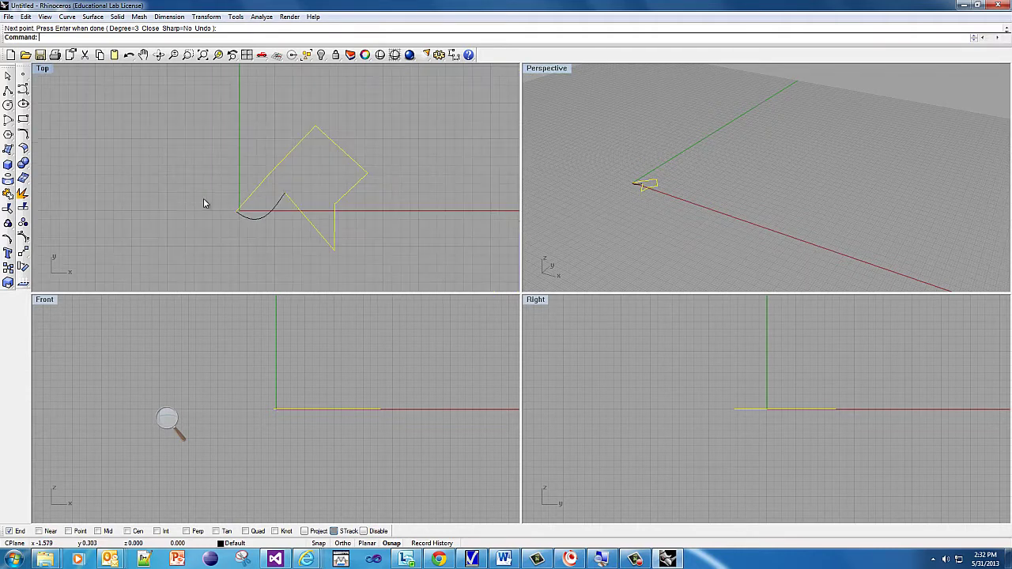
pyautogui.press('Escape')
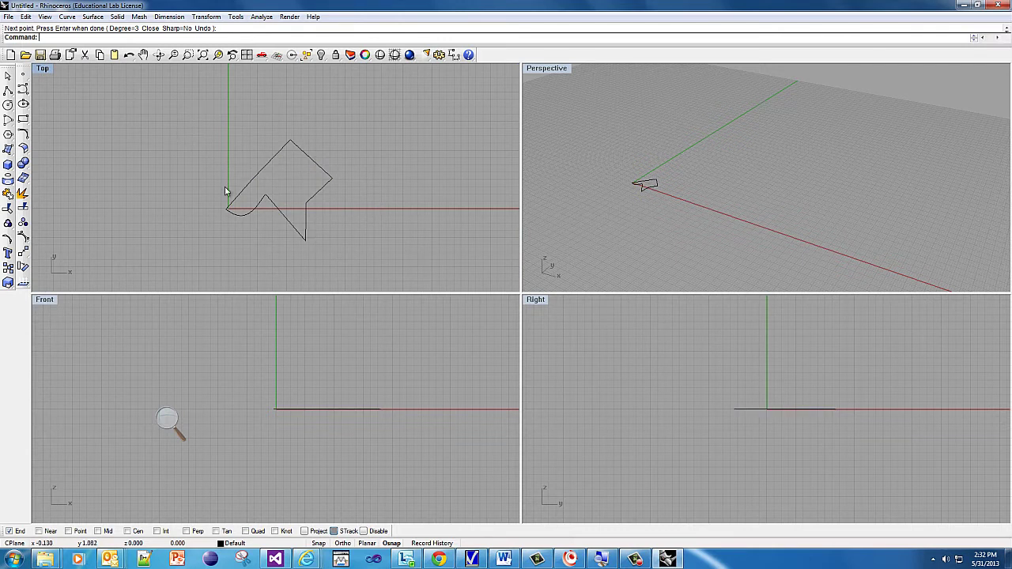
# Window-select the arrow outline and corner arc and join them into one closed curve.
pyautogui.click(237, 215)
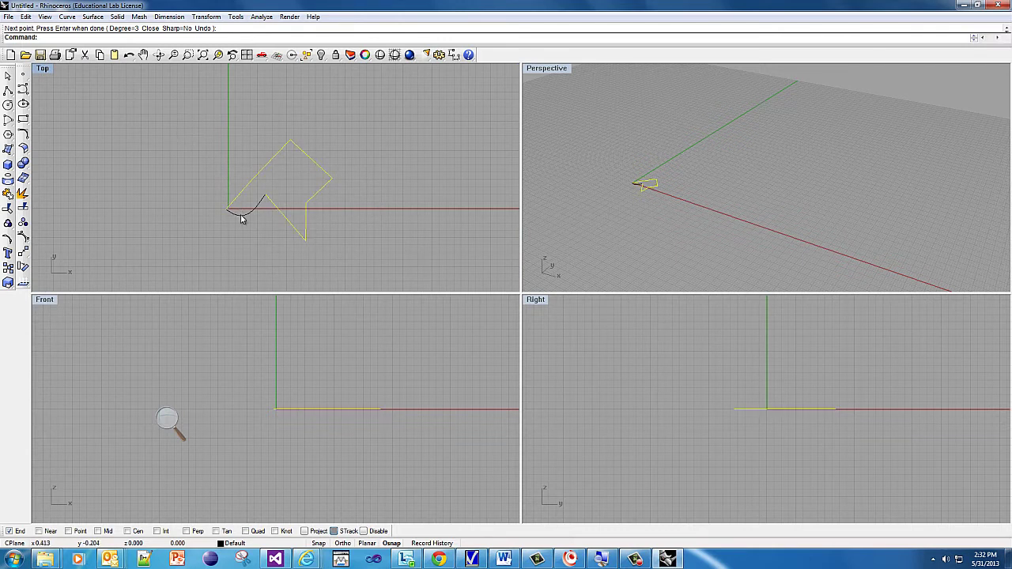
pyautogui.click(241, 216)
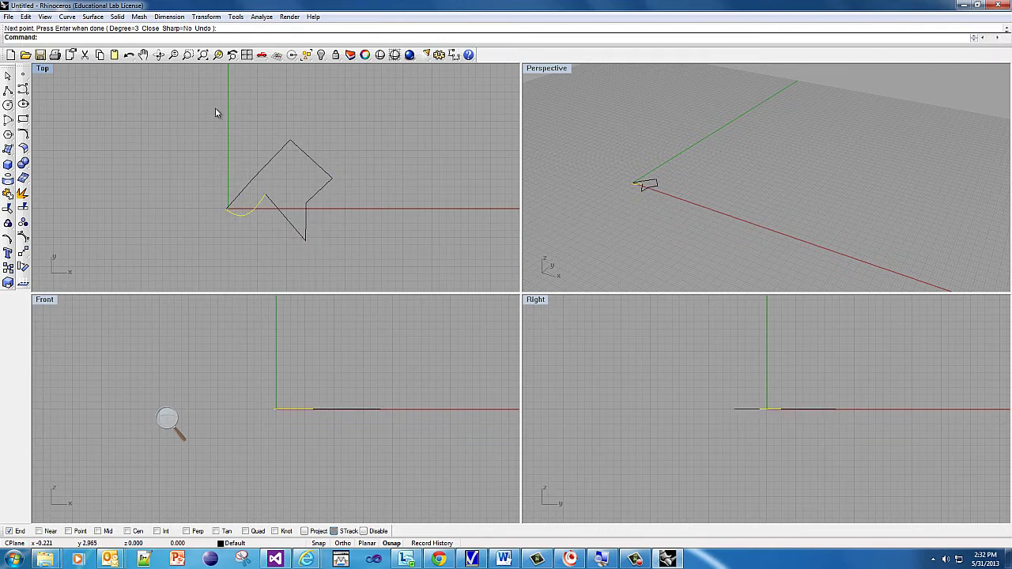
pyautogui.moveTo(212, 110); pyautogui.dragTo(345, 255)
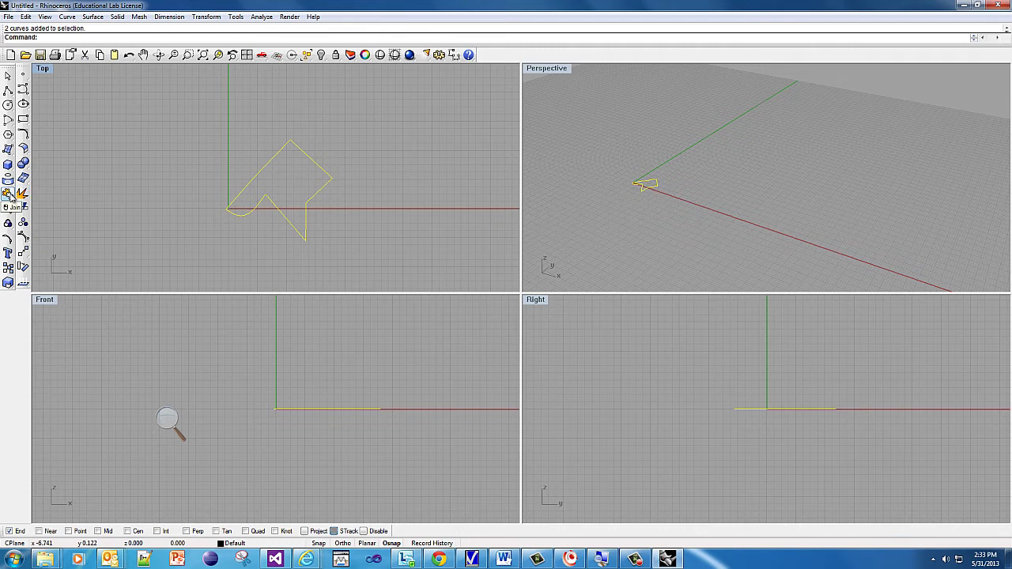
pyautogui.click(9, 195)
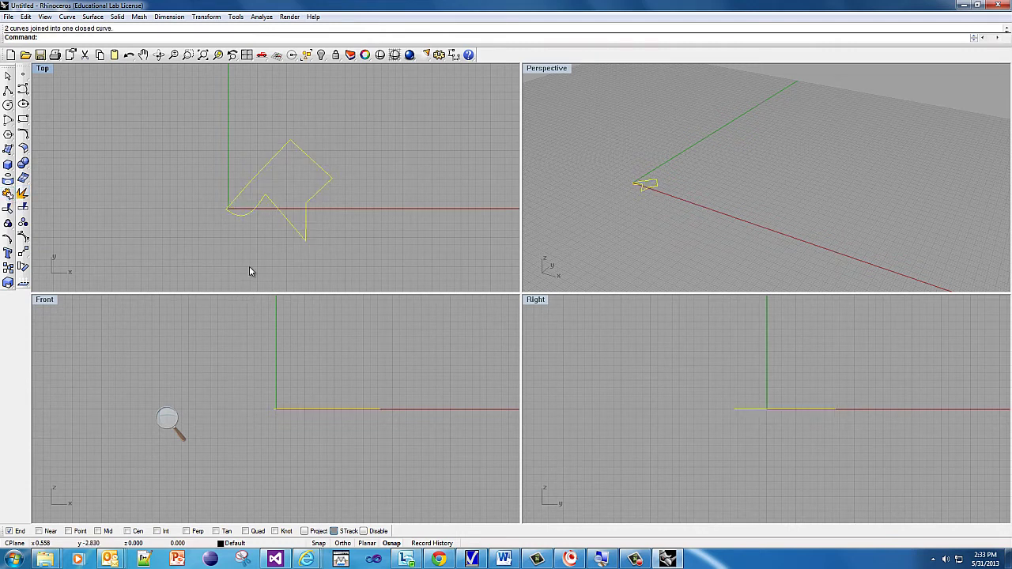
# Select the joined outline and inspect it with the screen magnified to 200%, then back to 100%.
pyautogui.click(238, 219)
pyautogui.click(251, 244)
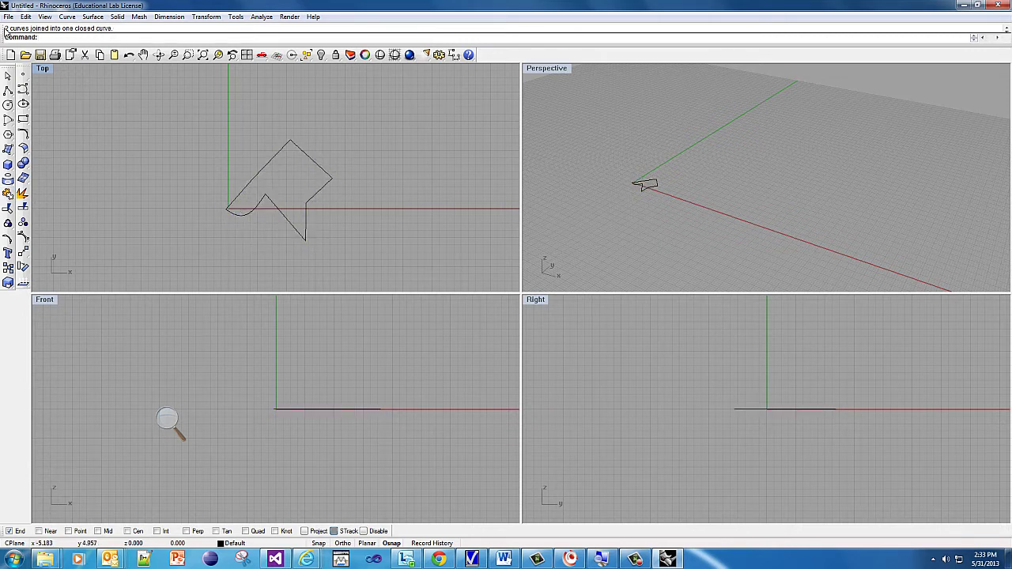
pyautogui.click(167, 418)
pyautogui.click(179, 424)
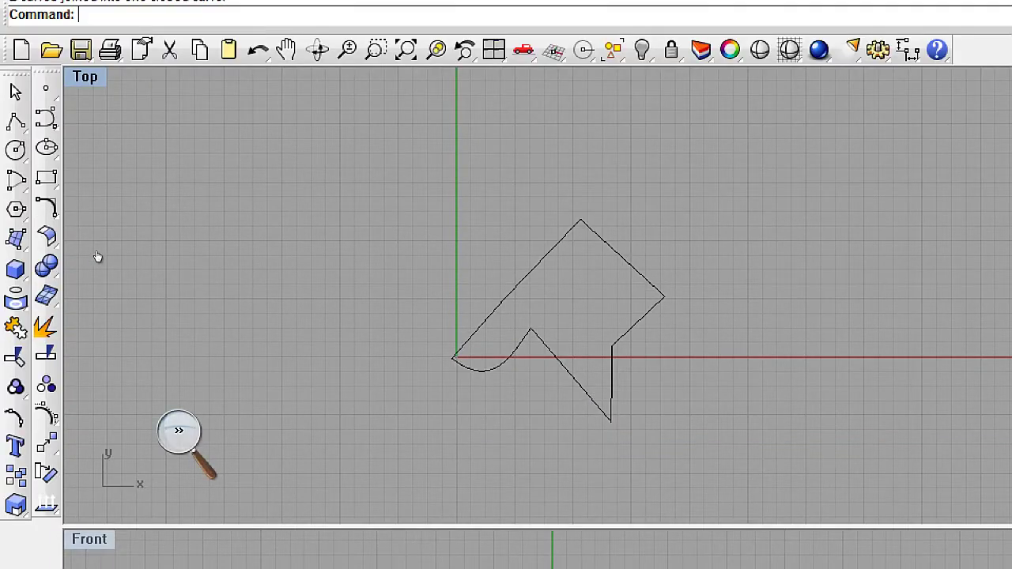
pyautogui.press('super+minus')
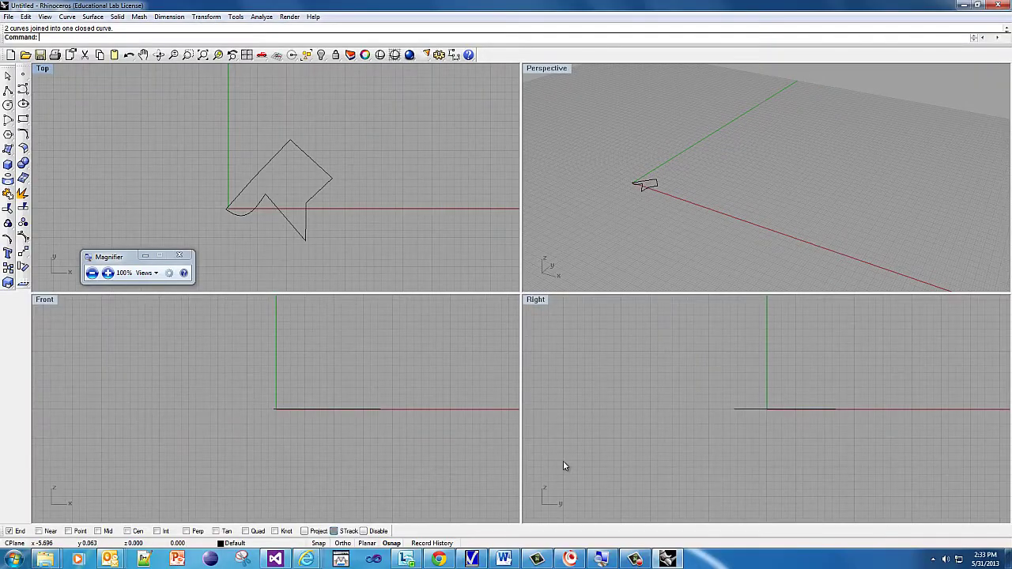
# Nudge the closed outline slightly left, then delete it.
pyautogui.click(634, 559)
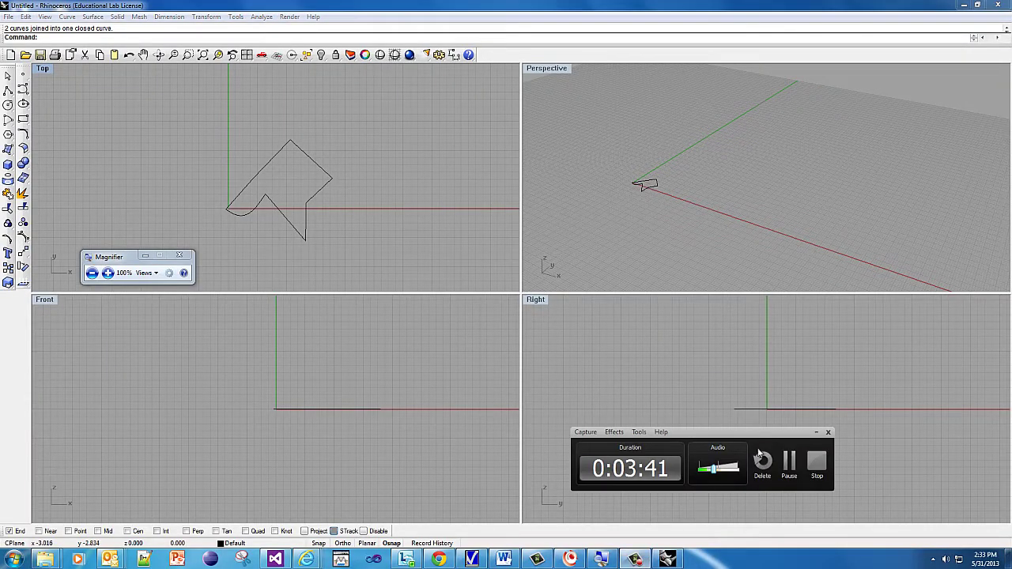
pyautogui.click(302, 248)
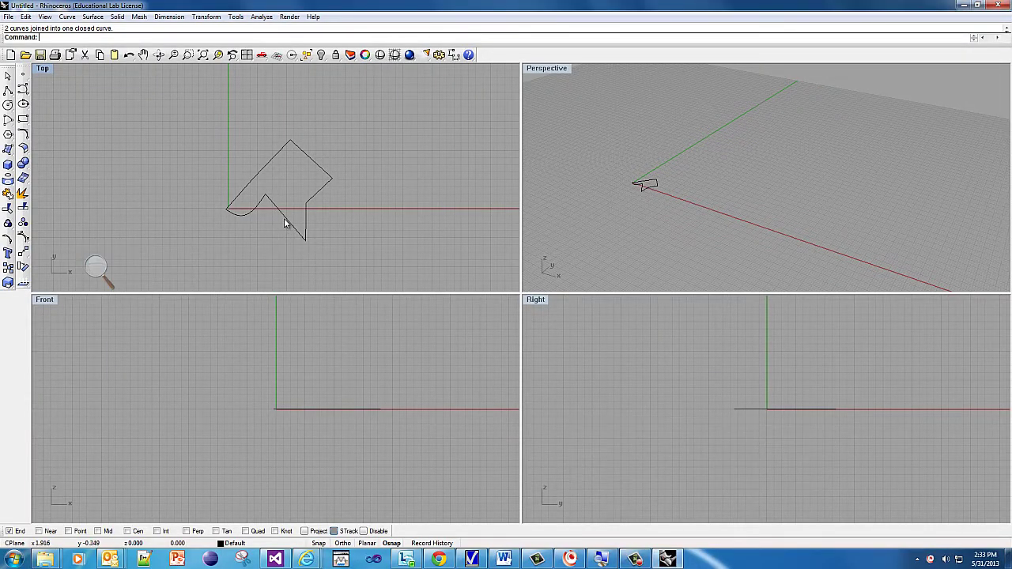
pyautogui.moveTo(286, 223); pyautogui.dragTo(261, 226)
pyautogui.press('super+plus')
pyautogui.press('Delete')
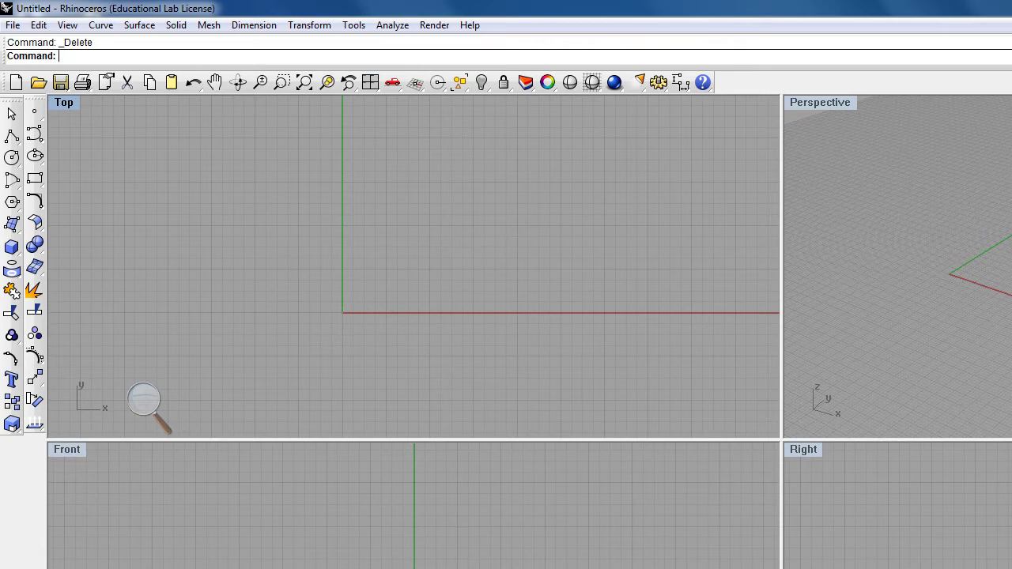
# Draw a seven-point freeform arch curve rising above the origin in the Top view.
pyautogui.click(34, 134)
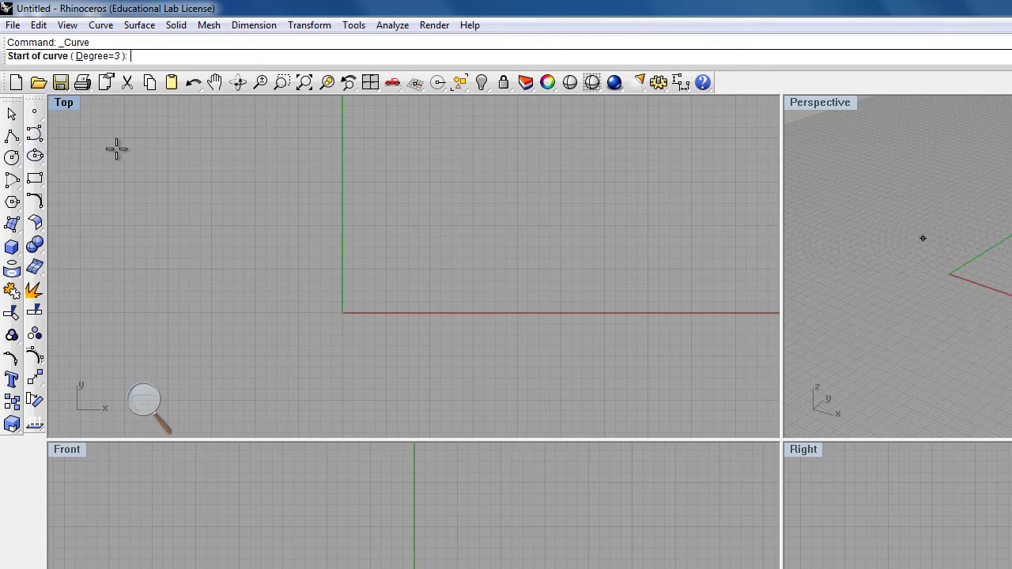
pyautogui.click(340, 267)
pyautogui.click(342, 229)
pyautogui.click(373, 203)
pyautogui.click(408, 201)
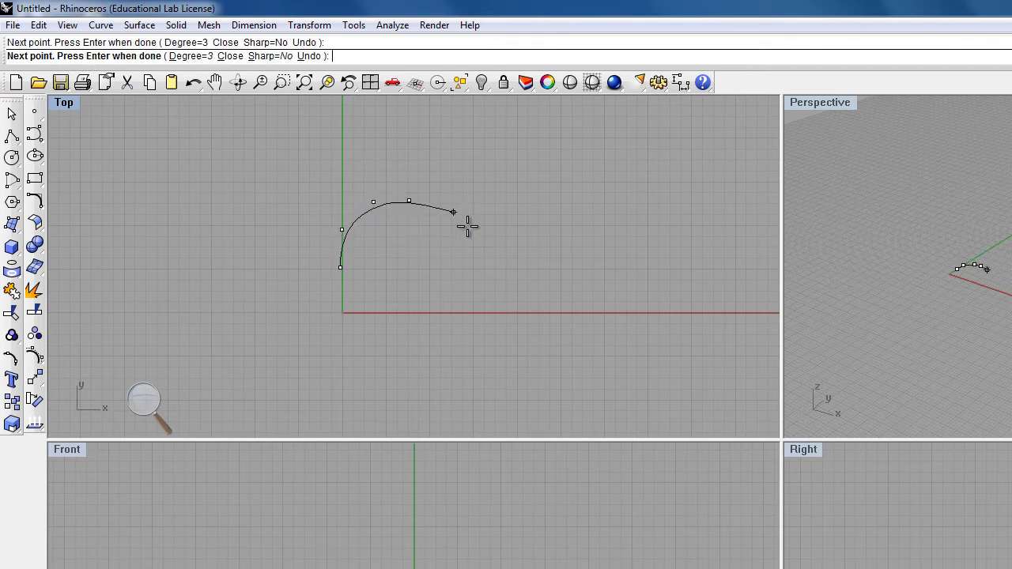
pyautogui.click(454, 213)
pyautogui.click(482, 253)
pyautogui.click(483, 270)
pyautogui.press('Return')
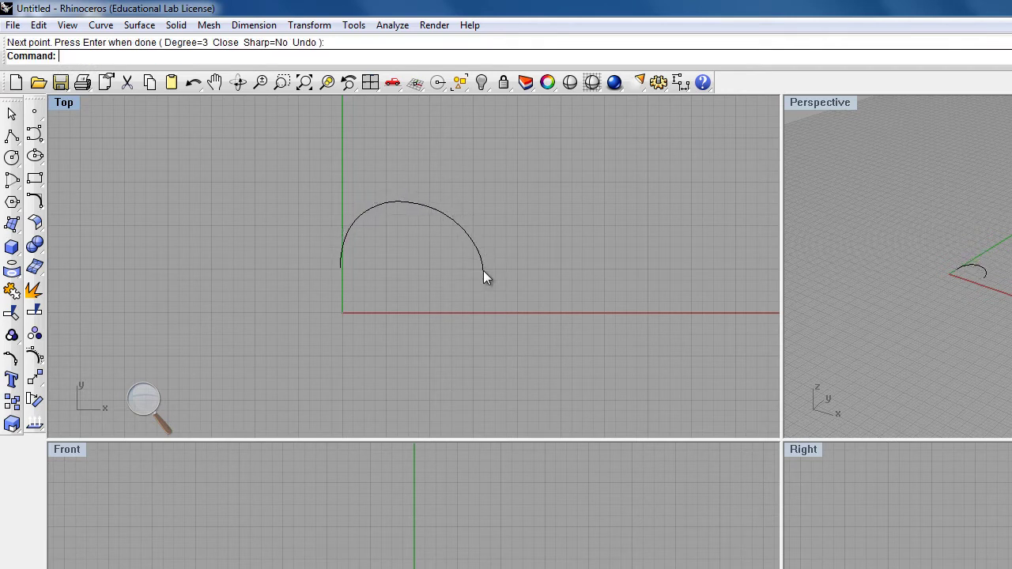
# Draw a straight line from the arch's left end to its right end.
pyautogui.click(12, 135)
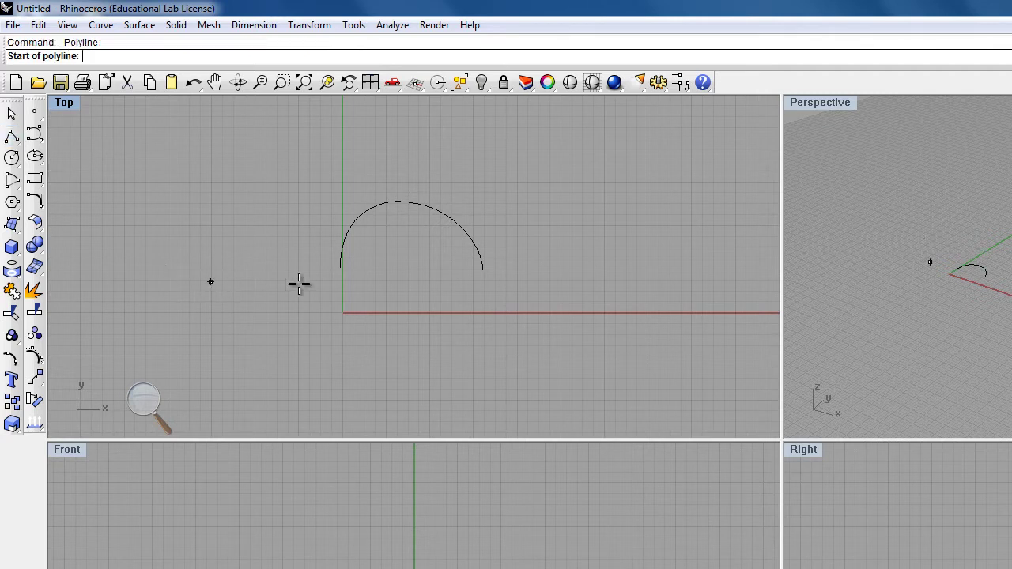
pyautogui.click(338, 267)
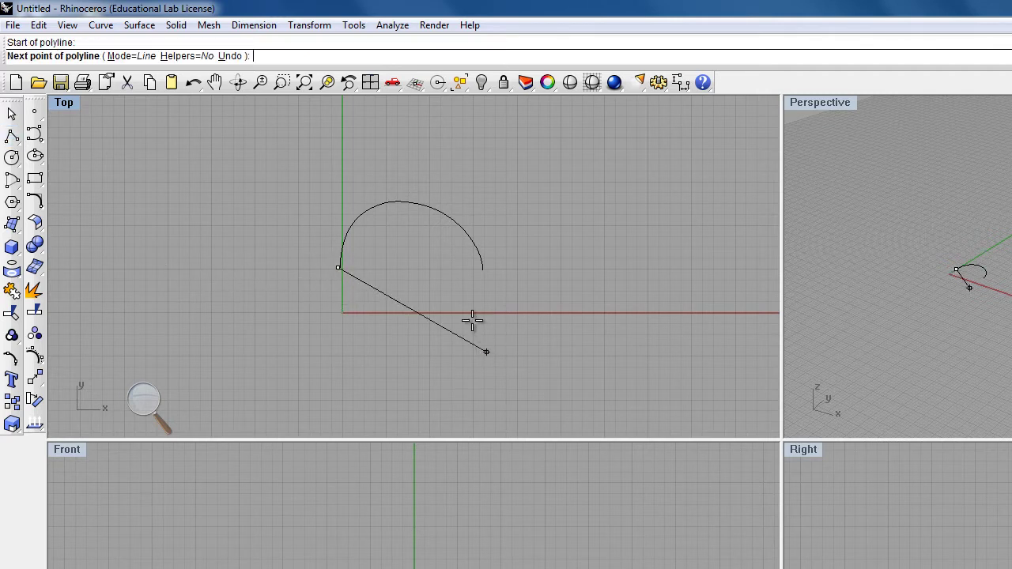
pyautogui.click(481, 269)
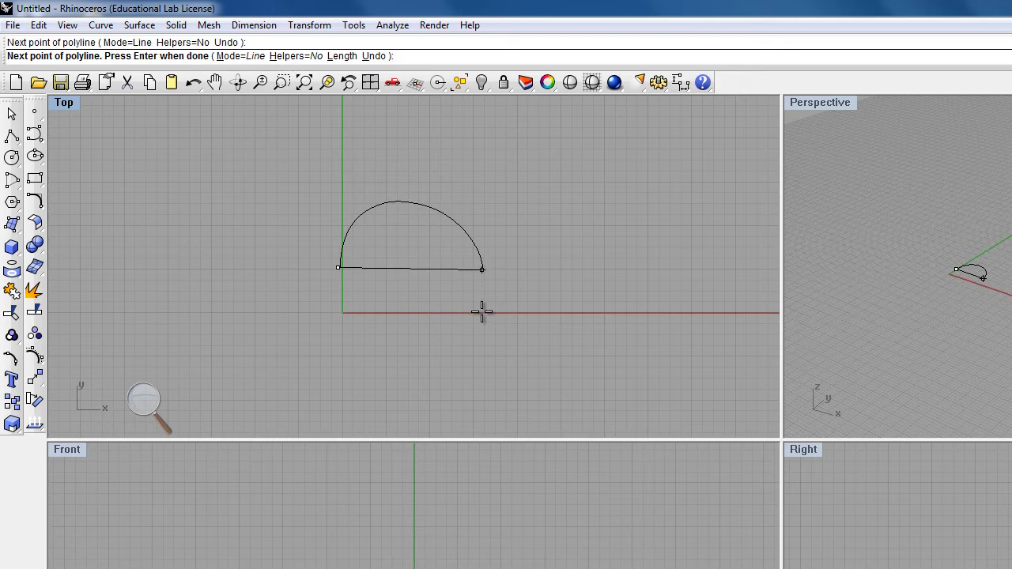
pyautogui.press('Return')
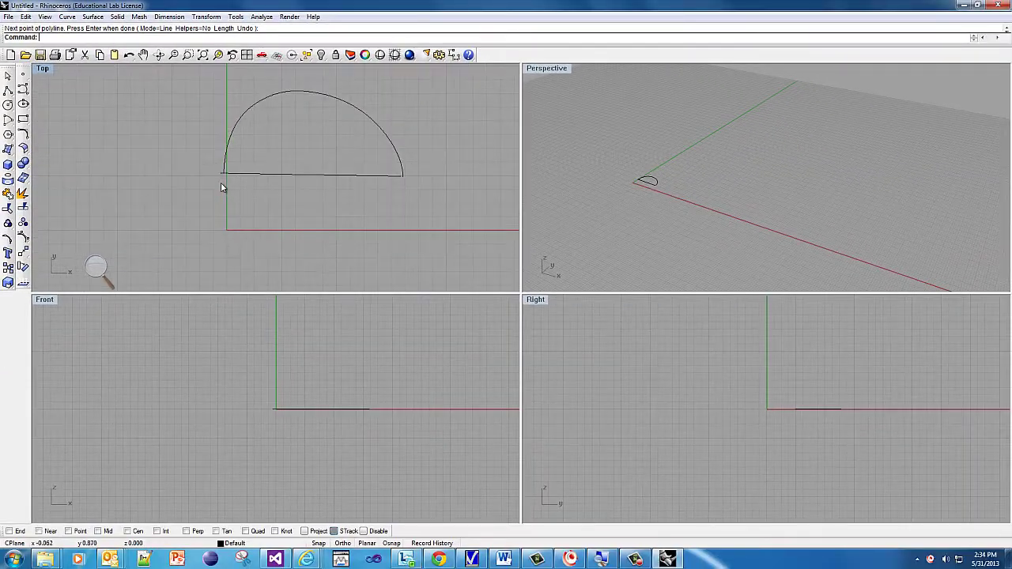
# Window-select the arch and its base line and try to join them.
pyautogui.scroll(5, 220, 187)
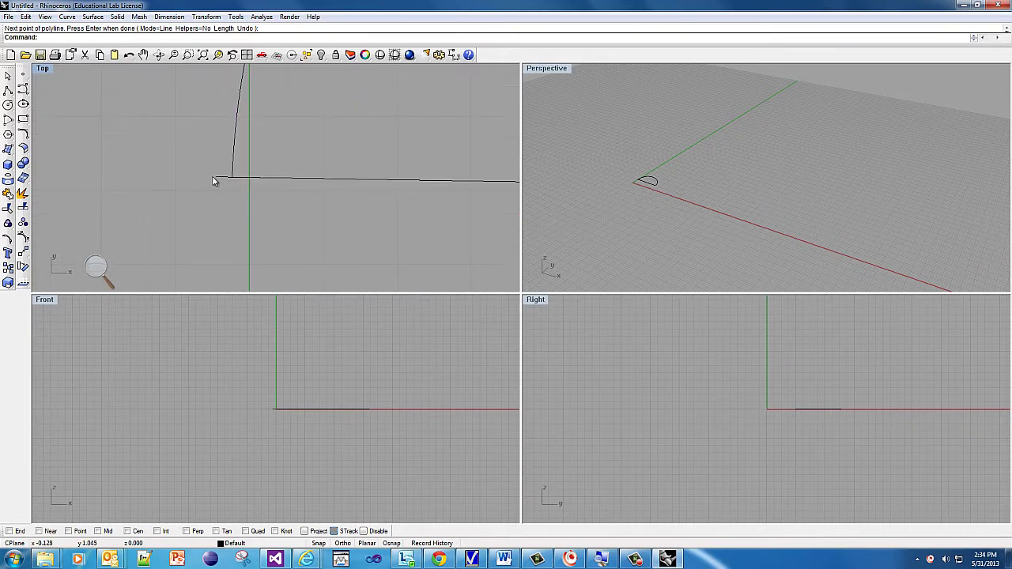
pyautogui.scroll(-5, 107, 199)
pyautogui.scroll(5, 300, 197)
pyautogui.scroll(-5, 187, 222)
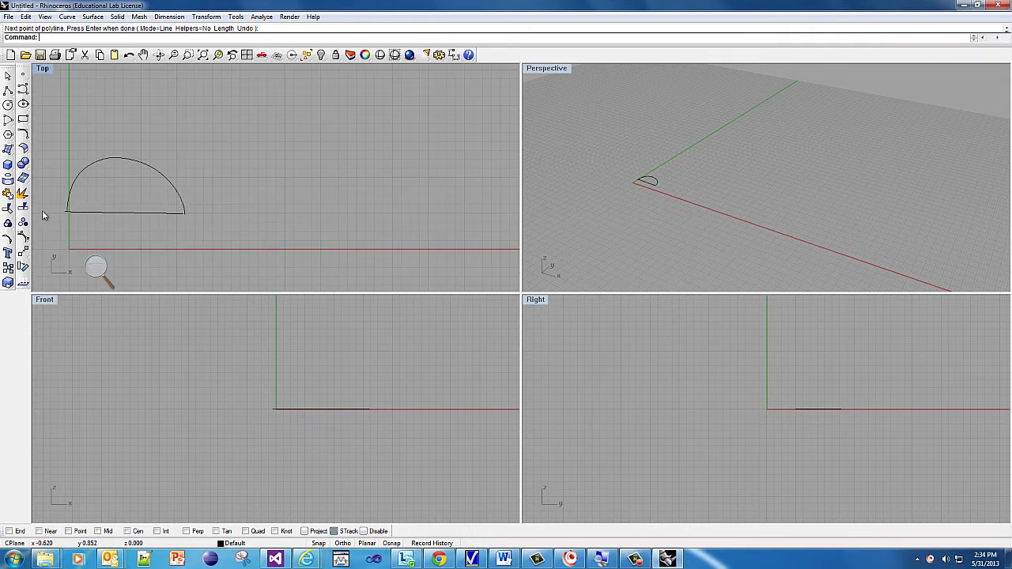
pyautogui.press('Escape')
pyautogui.moveTo(71, 110); pyautogui.dragTo(212, 237)
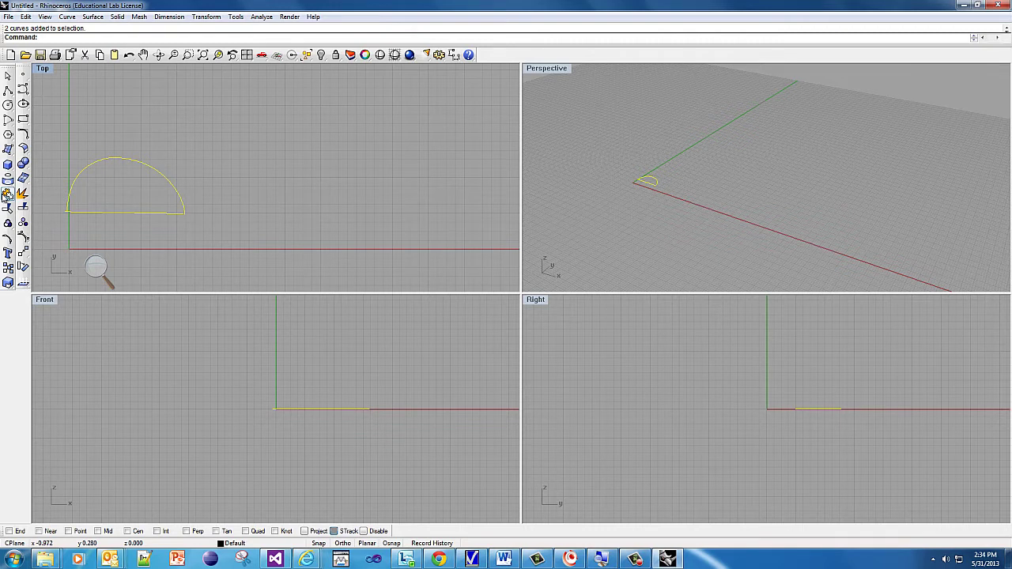
pyautogui.click(6, 195)
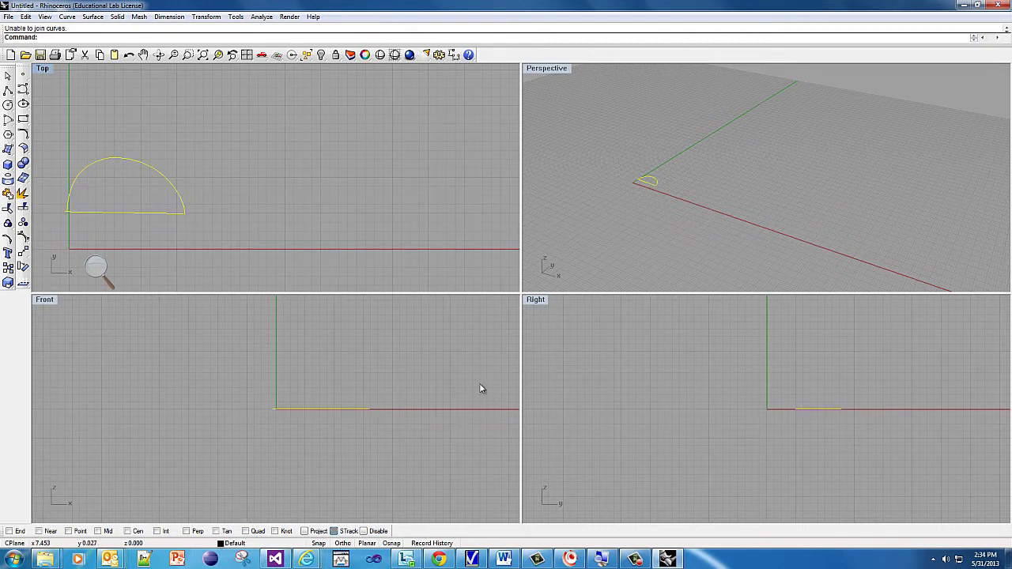
# After inspecting at 200% magnification, select and delete the straight line beneath the arch.
pyautogui.click(95, 266)
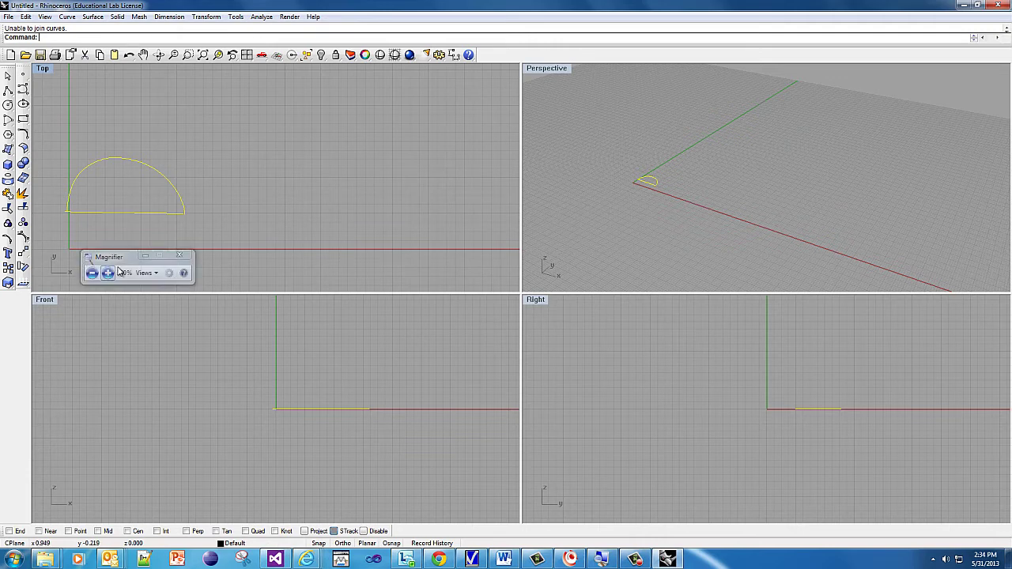
pyautogui.click(107, 273)
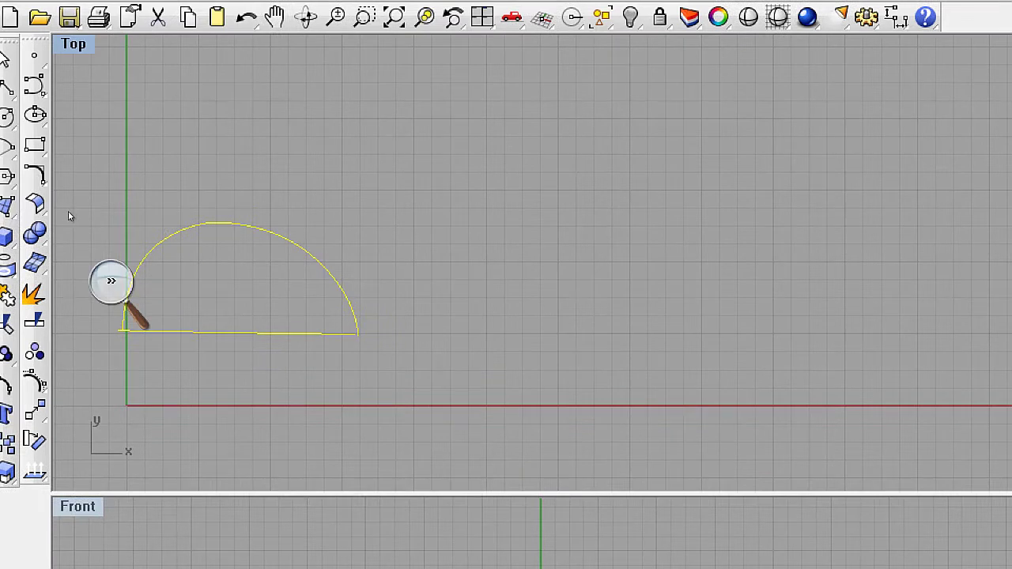
pyautogui.click(110, 282)
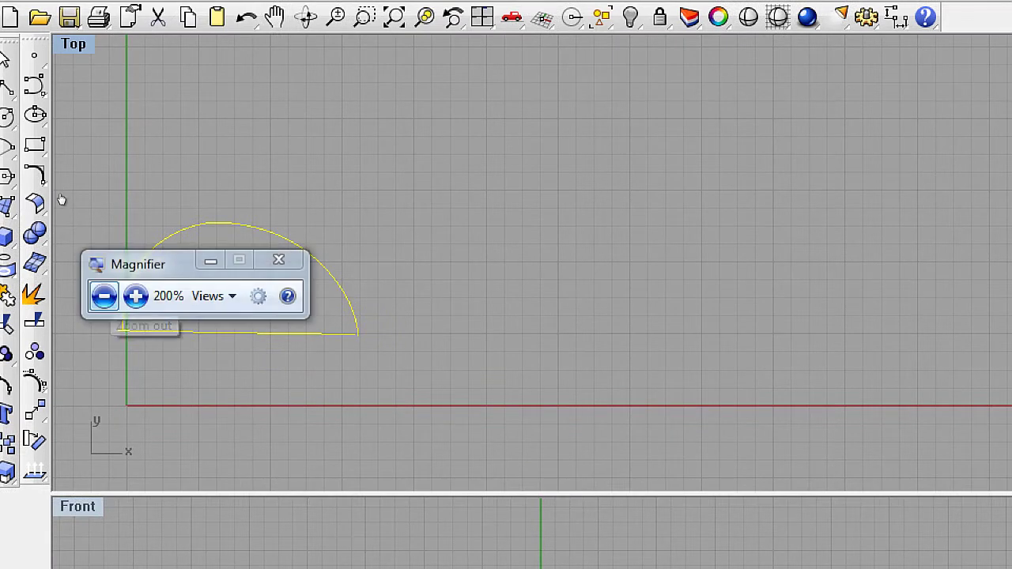
pyautogui.click(103, 295)
pyautogui.click(218, 186)
pyautogui.moveTo(123, 166); pyautogui.dragTo(311, 123)
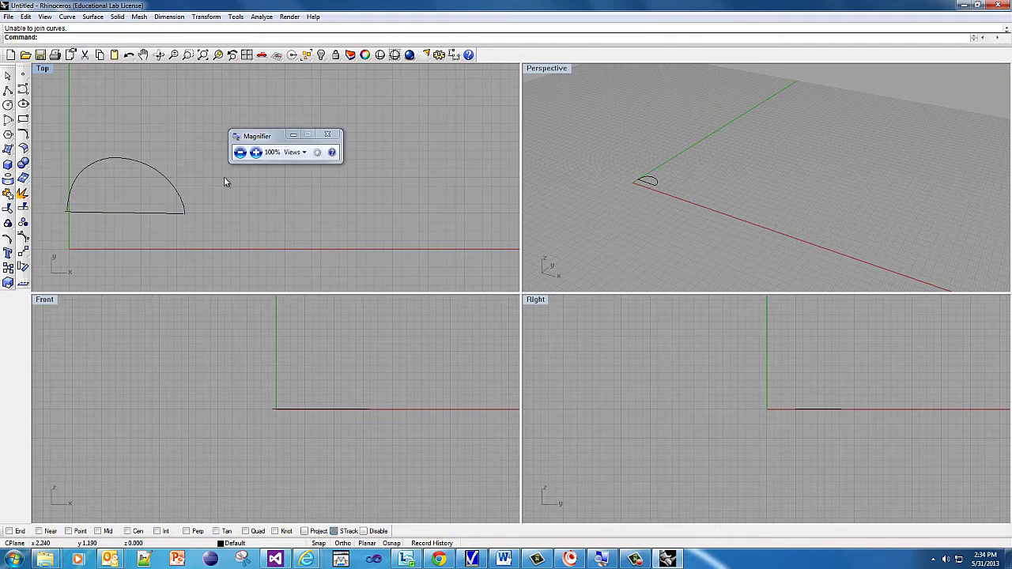
pyautogui.click(145, 213)
pyautogui.press('Delete')
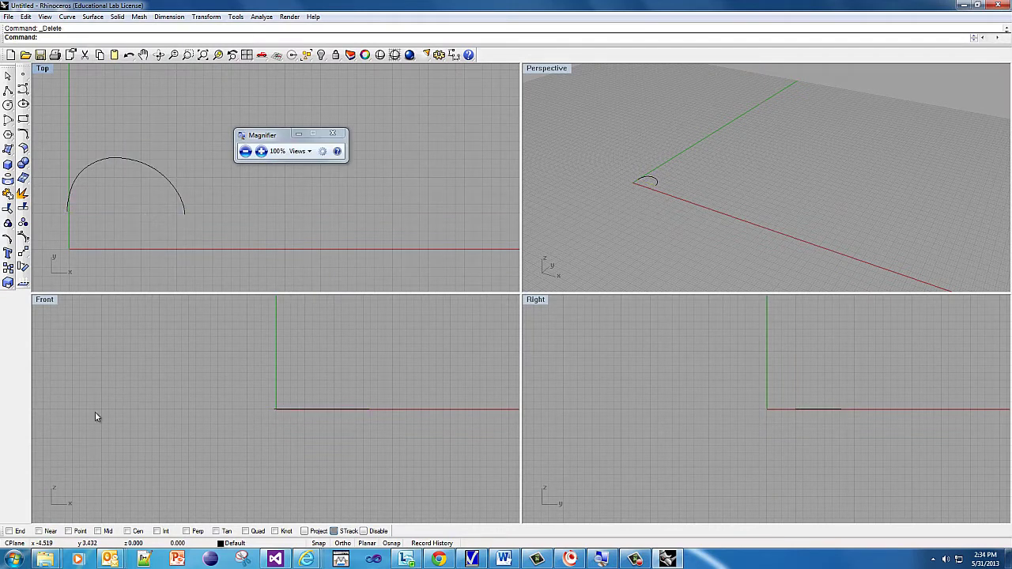
# Draw a straight line snapping from the arc's left end to its right end.
pyautogui.click(392, 545)
pyautogui.click(393, 546)
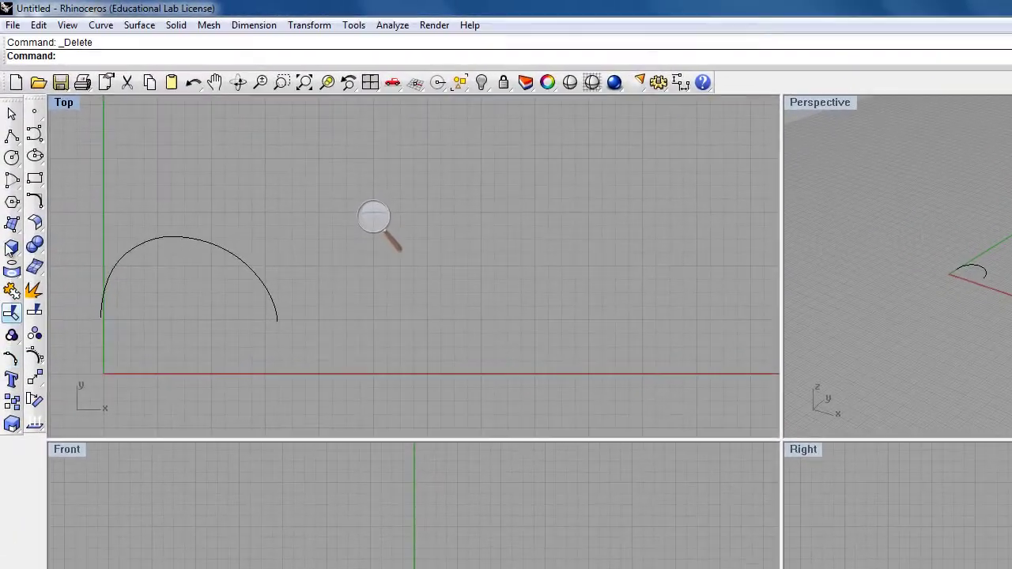
pyautogui.click(12, 135)
pyautogui.click(100, 318)
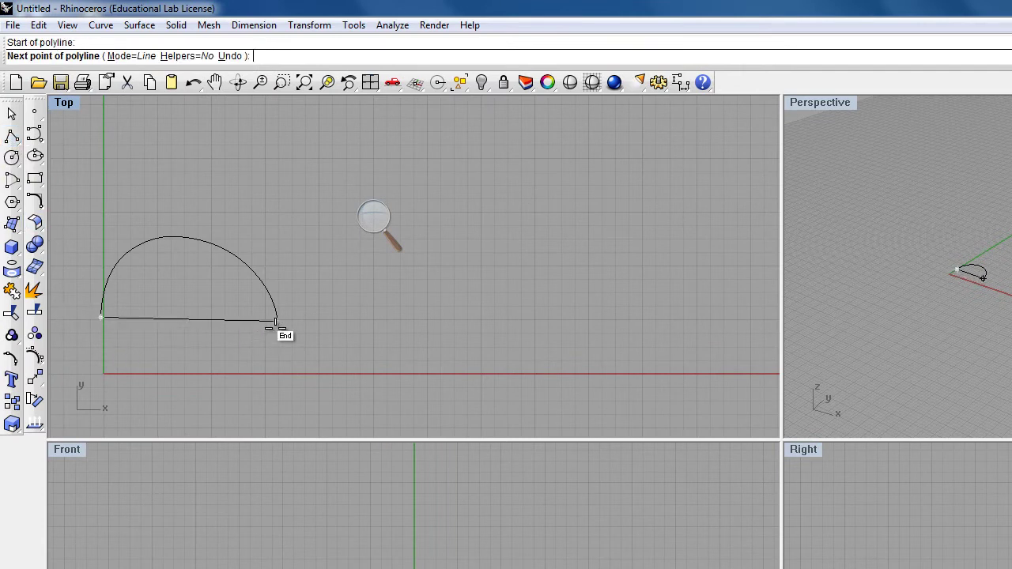
pyautogui.click(374, 220)
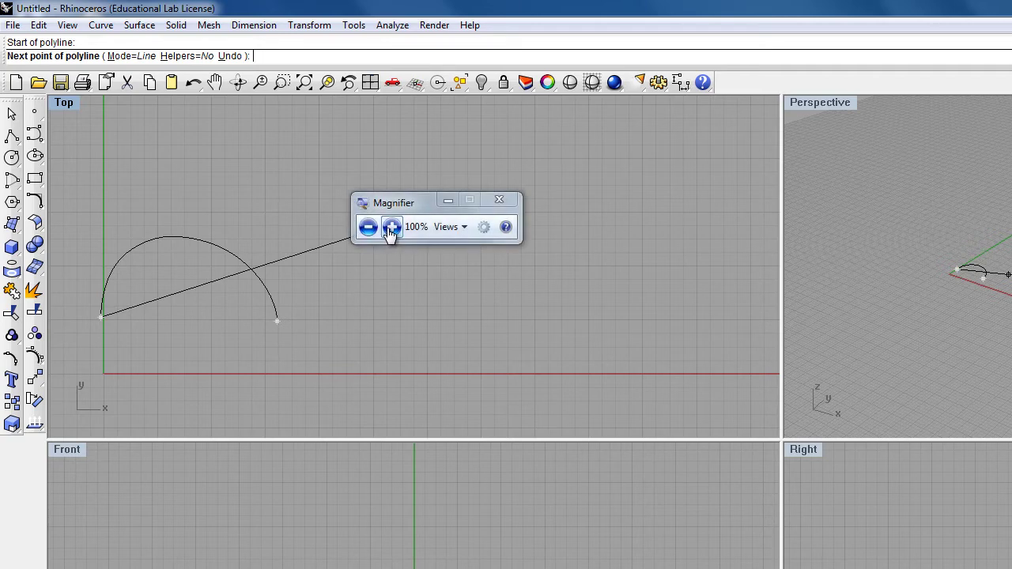
pyautogui.click(392, 228)
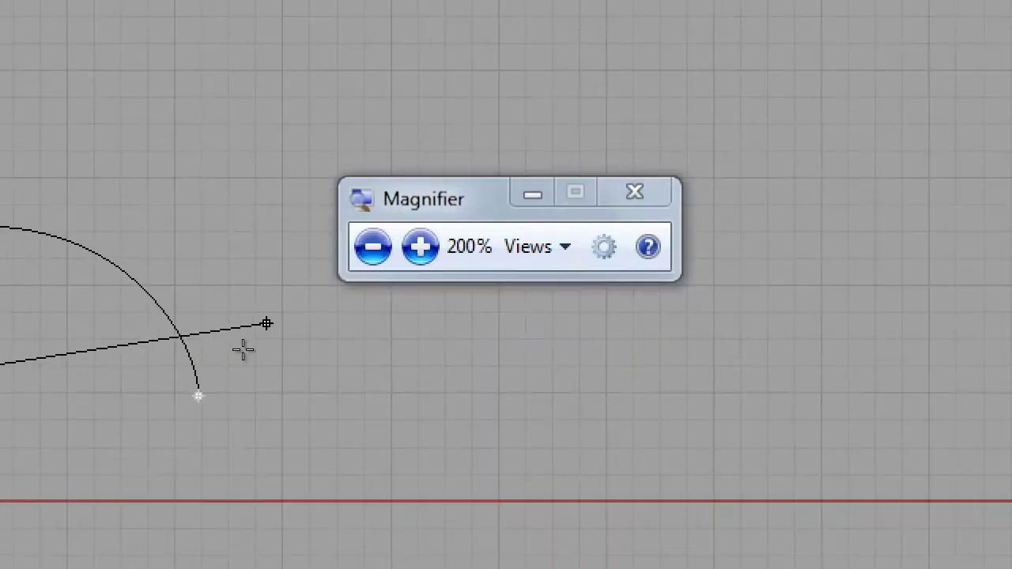
pyautogui.click(280, 325)
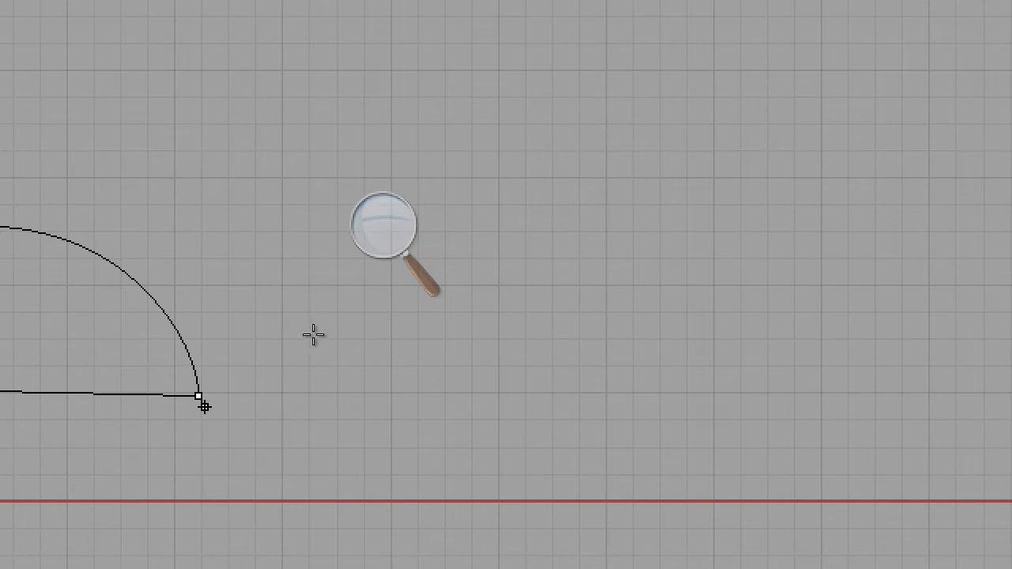
pyautogui.press('Escape')
# Join the arc and the new line into one closed curve.
pyautogui.click(364, 238)
pyautogui.click(372, 244)
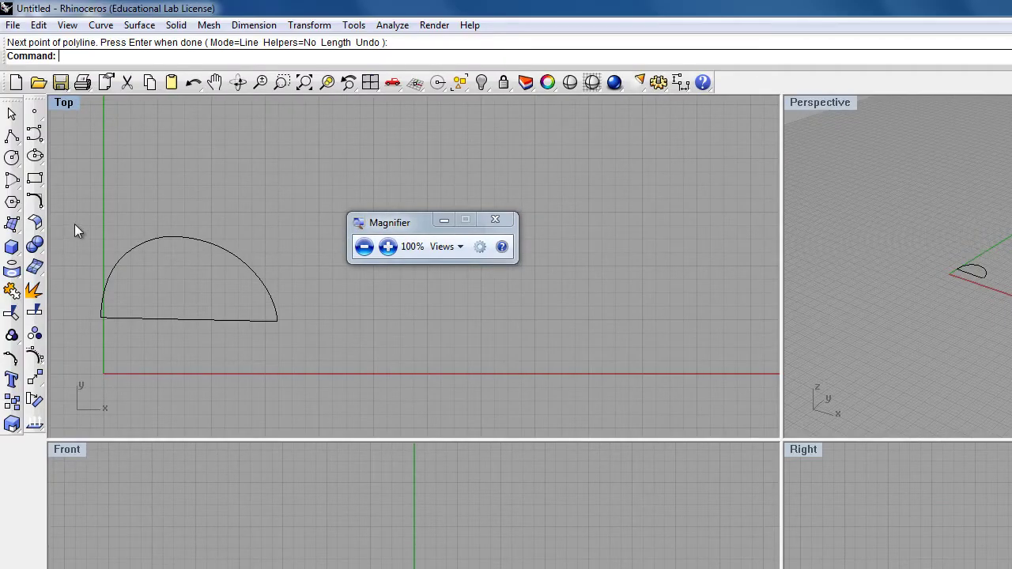
pyautogui.click(12, 293)
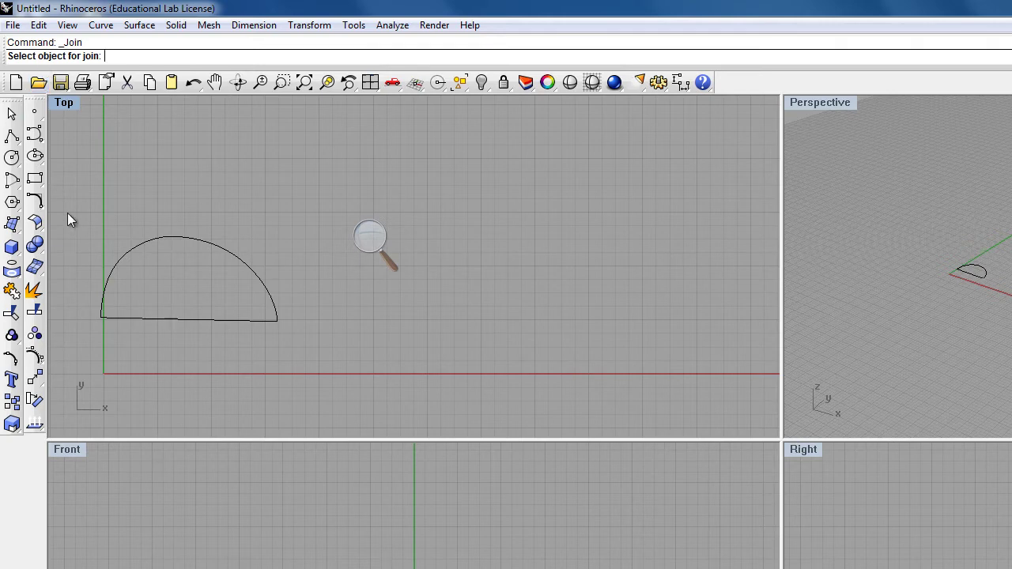
pyautogui.click(120, 262)
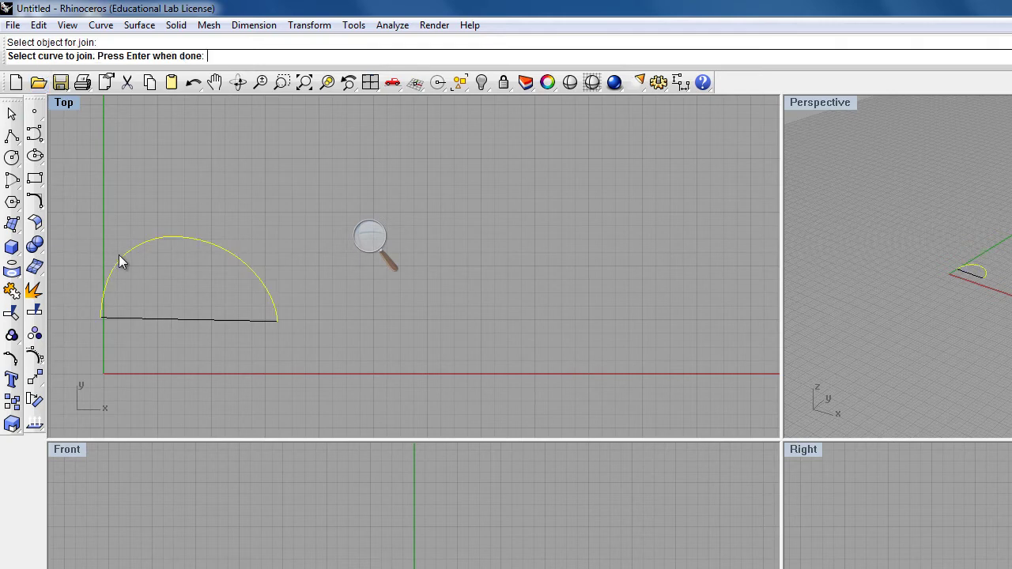
pyautogui.click(139, 319)
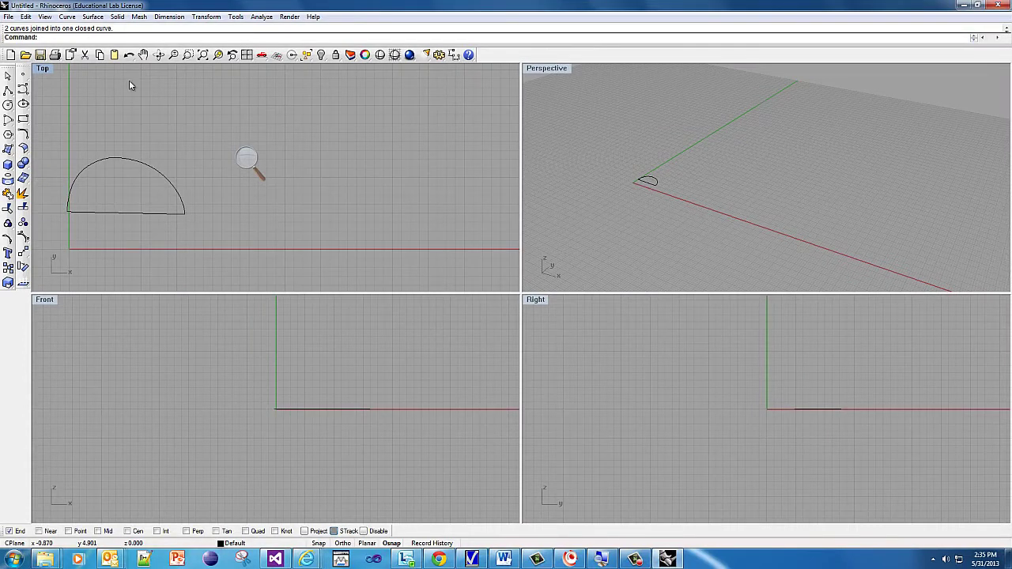
# Select and delete the closed half-round curve.
pyautogui.click(109, 212)
pyautogui.click(206, 192)
pyautogui.click(81, 171)
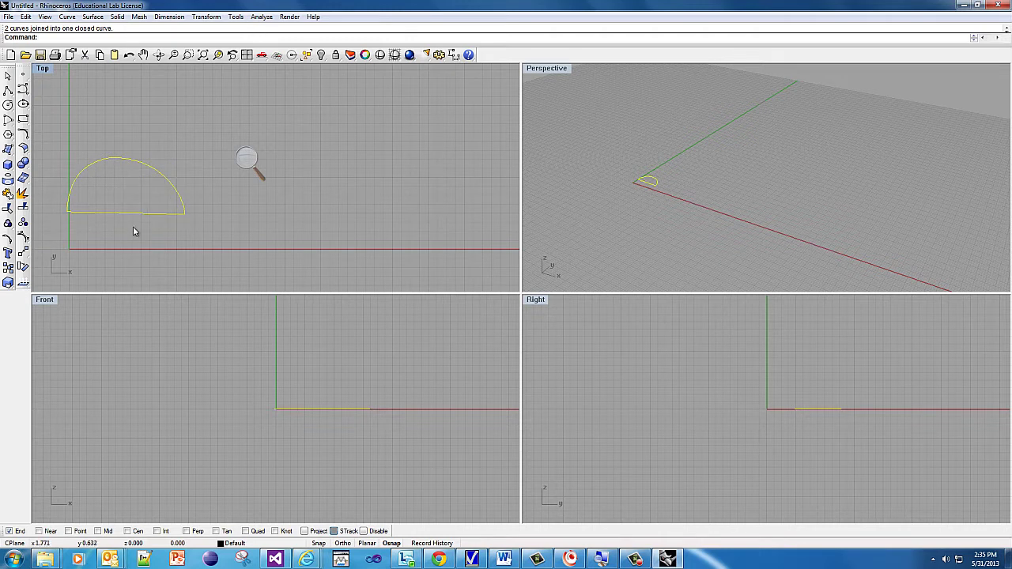
pyautogui.press('Delete')
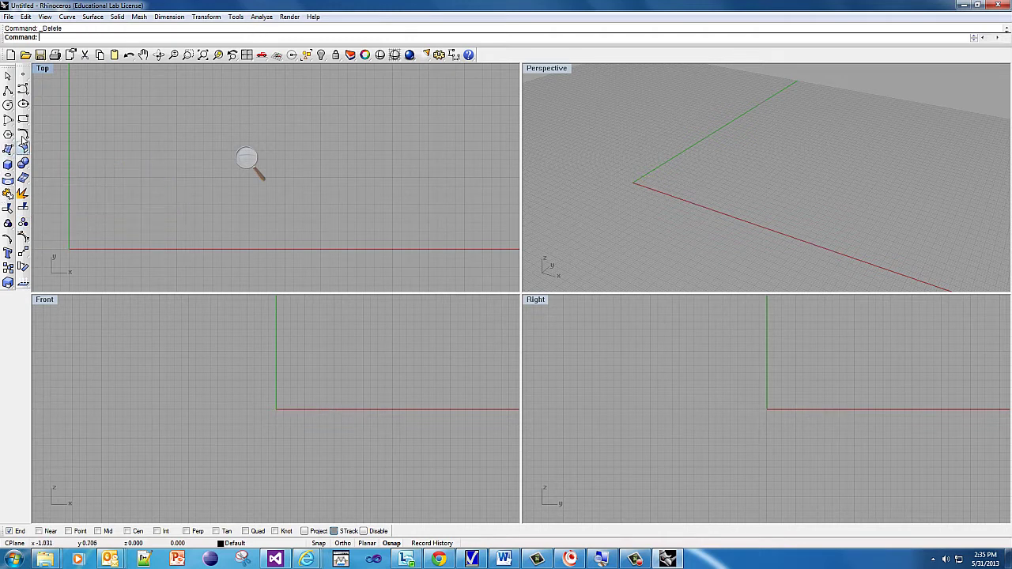
# Draw a closed four-corner trapezoid polyline from the origin in the Top view and select it.
pyautogui.click(8, 90)
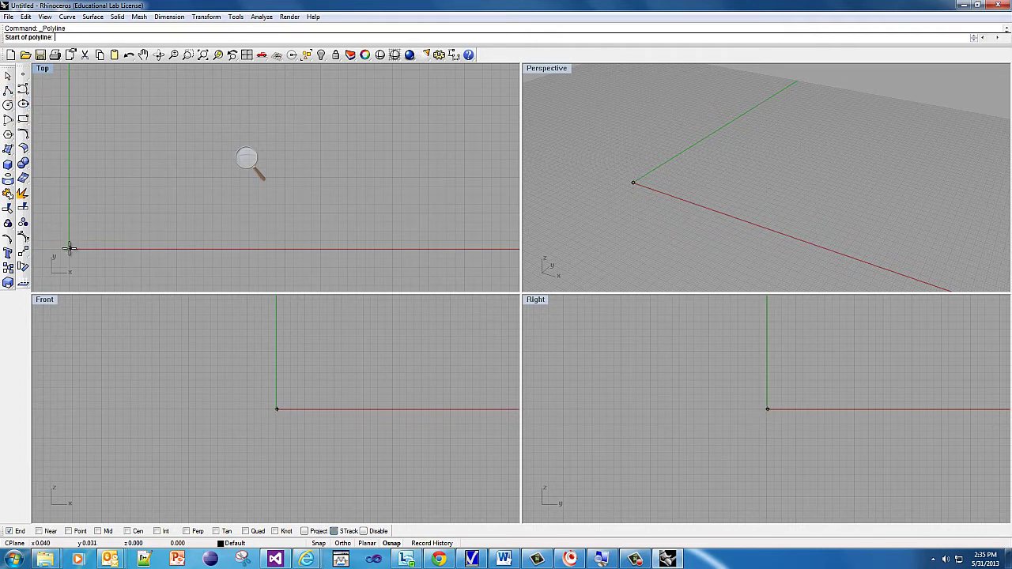
pyautogui.click(70, 249)
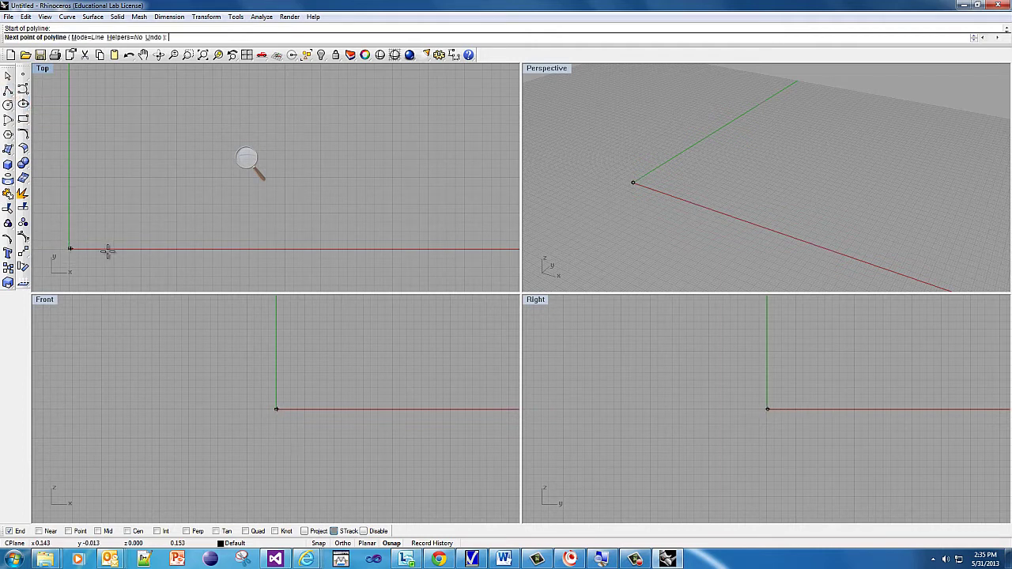
pyautogui.click(177, 248)
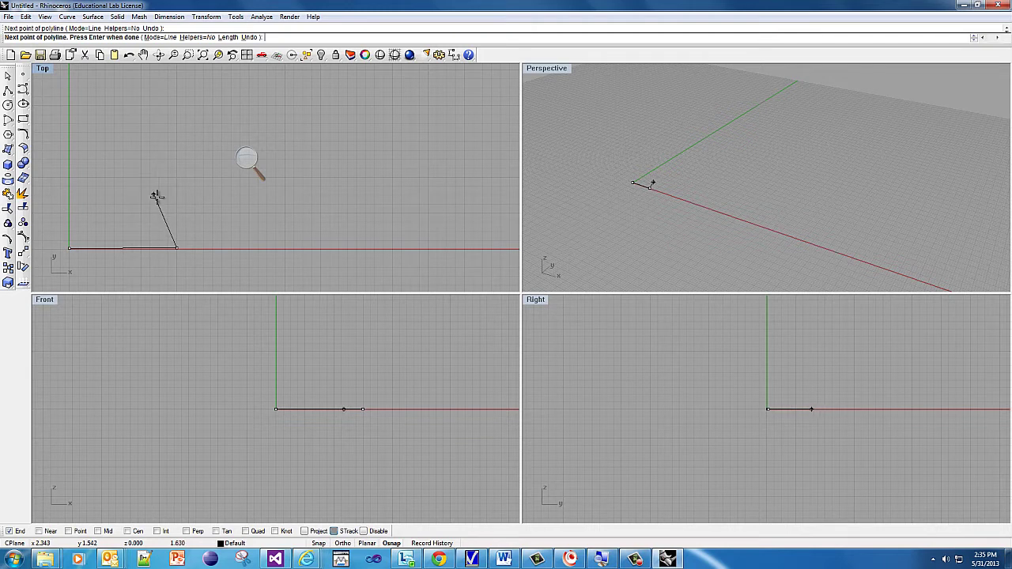
pyautogui.click(158, 197)
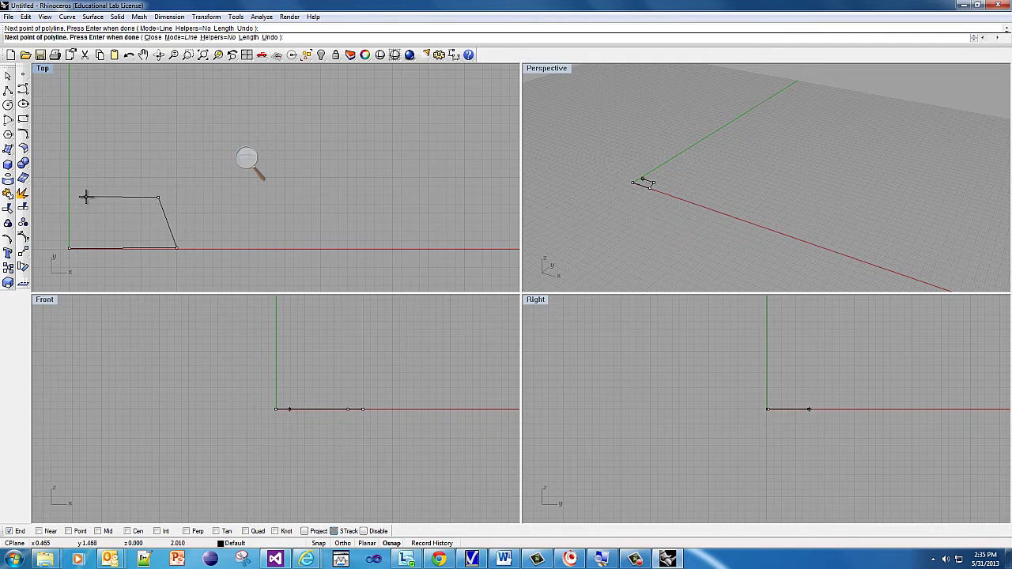
pyautogui.click(85, 197)
pyautogui.click(70, 247)
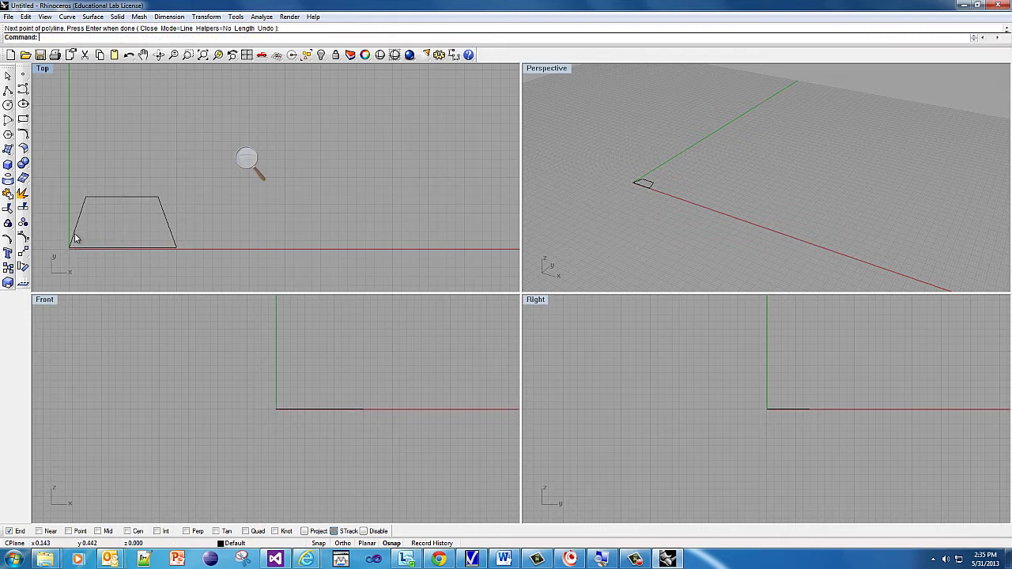
pyautogui.click(75, 238)
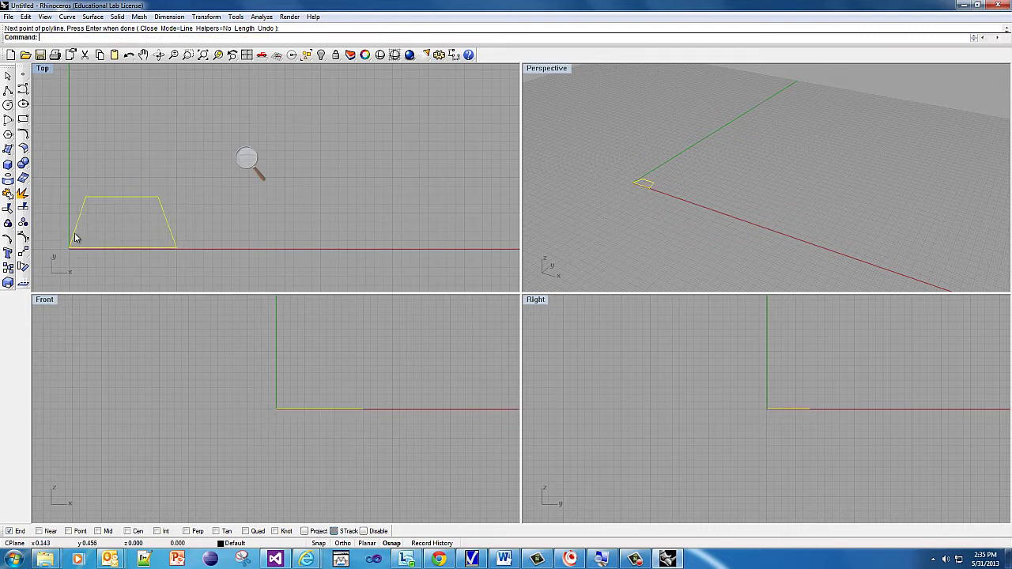
# Extrude the trapezoid straight upward via Surface > Extrude Curve > Straight into a low uncapped wall.
pyautogui.click(93, 16)
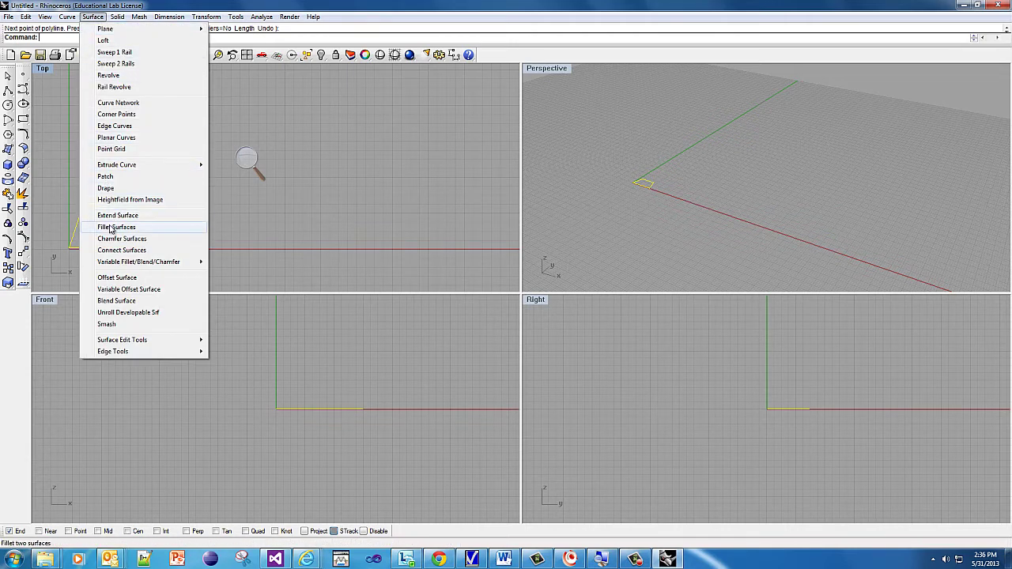
pyautogui.moveTo(122, 169)
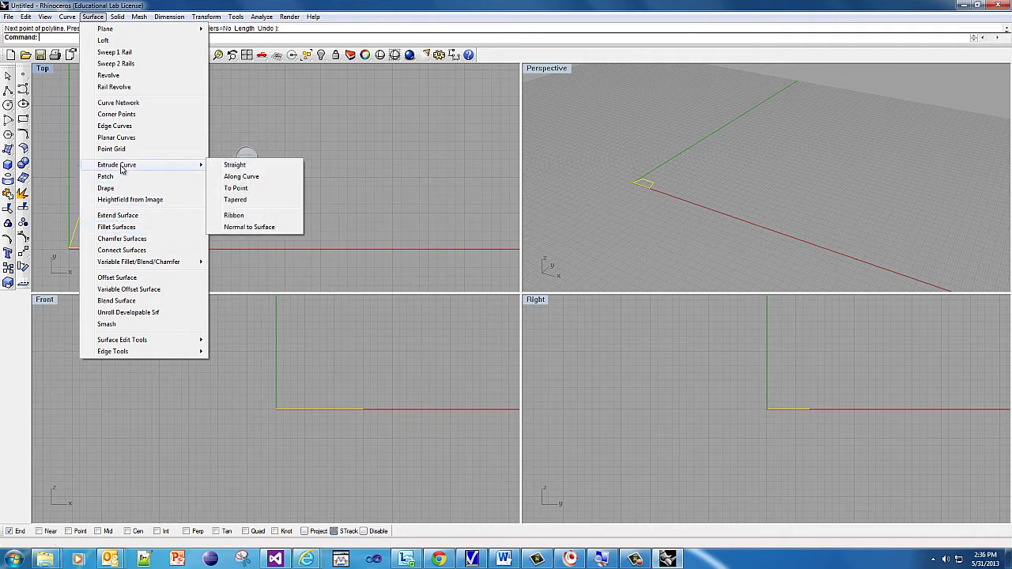
pyautogui.click(238, 170)
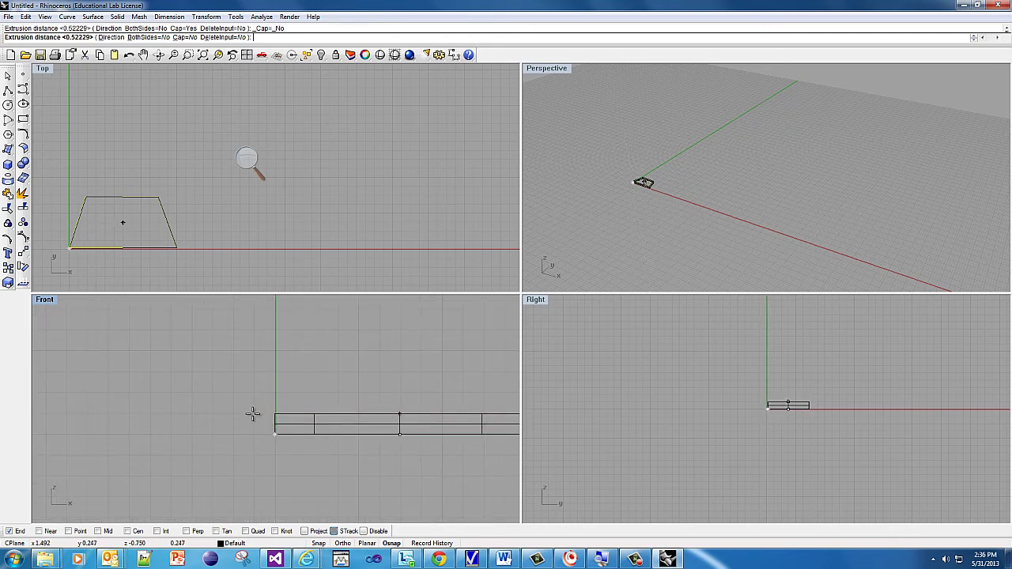
pyautogui.click(254, 415)
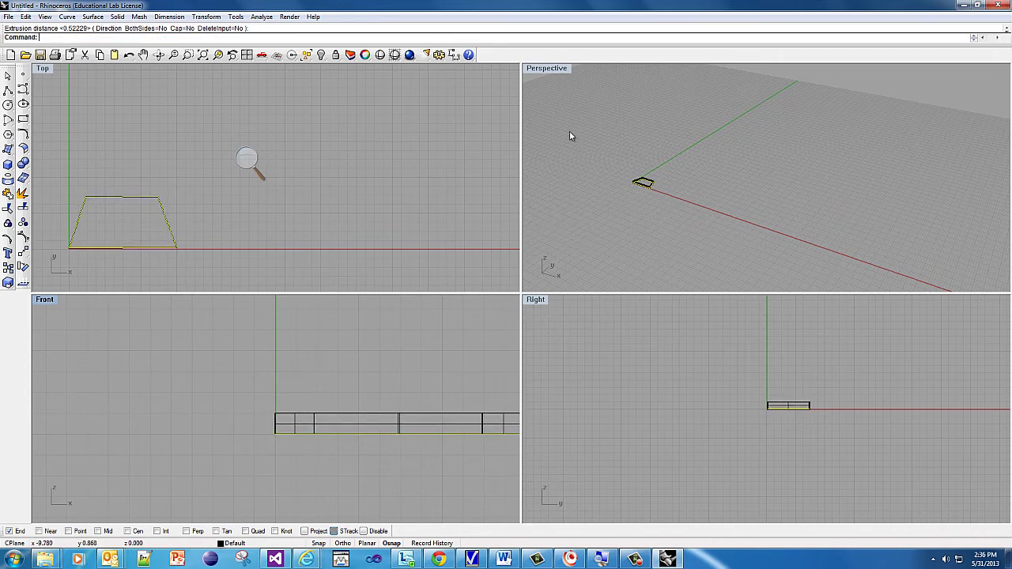
pyautogui.scroll(10, 646, 200)
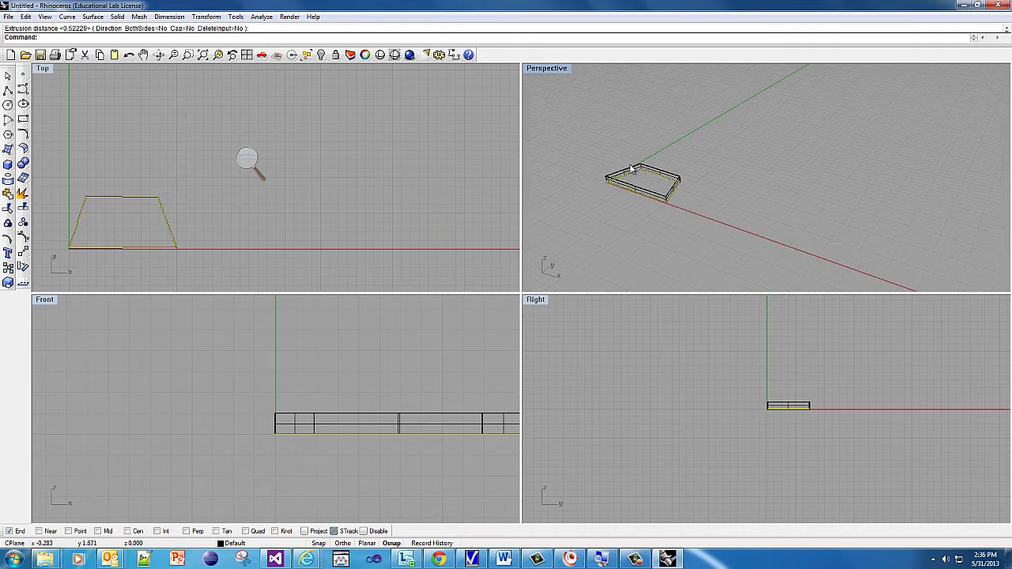
# Render a preview of the extruded trapezoid walls, then close it.
pyautogui.click(622, 172)
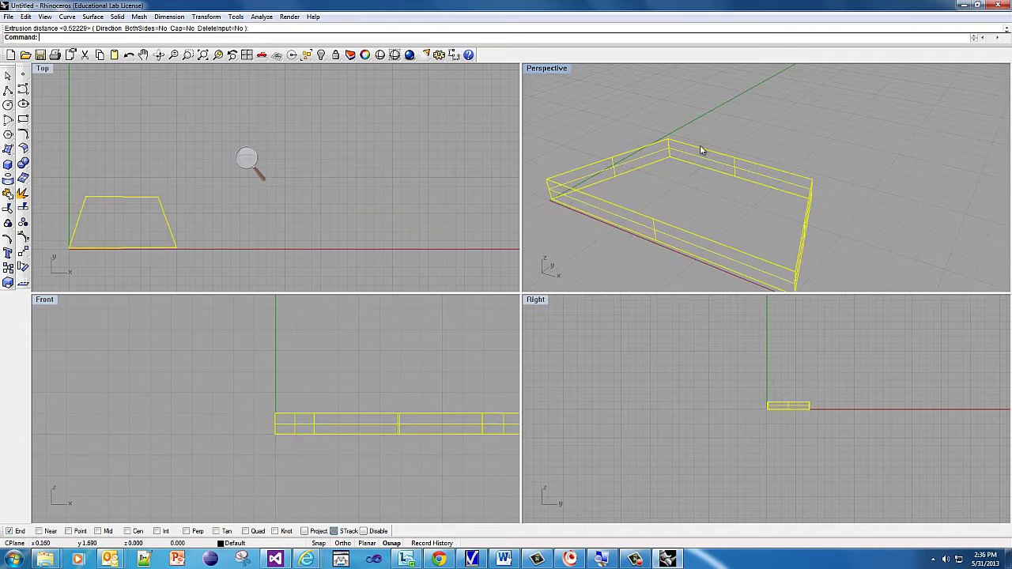
pyautogui.click(408, 54)
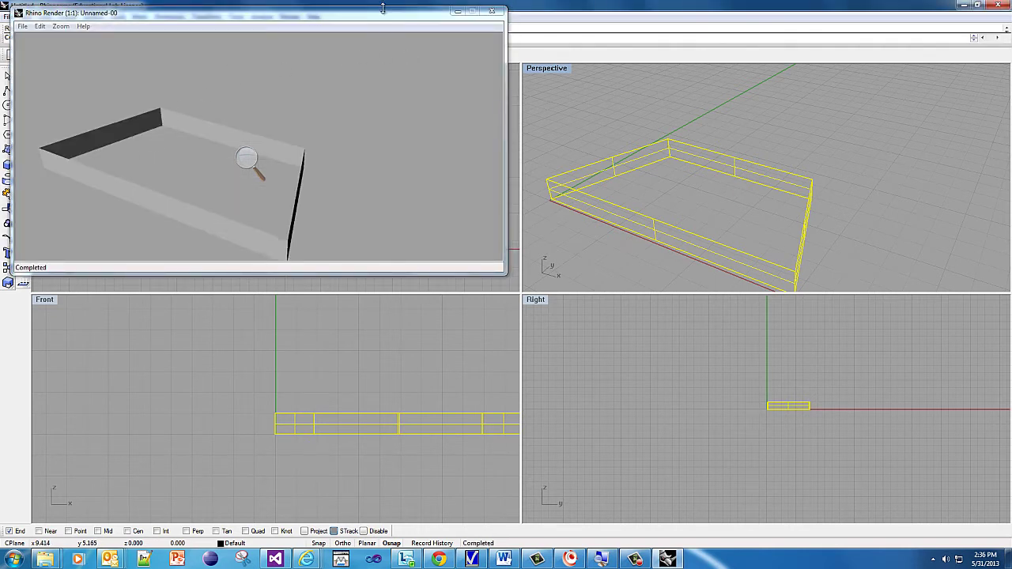
pyautogui.click(492, 10)
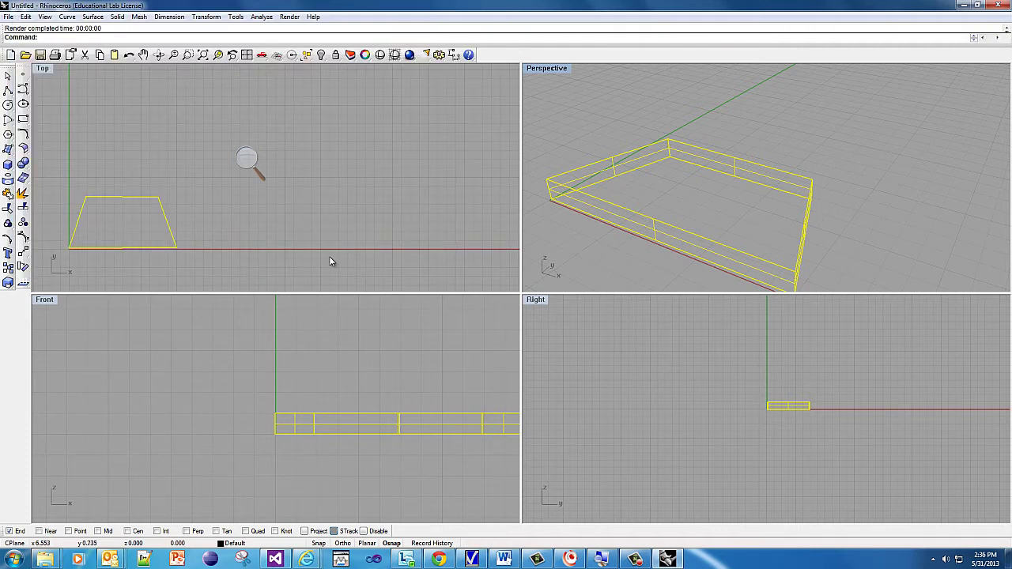
pyautogui.click(667, 558)
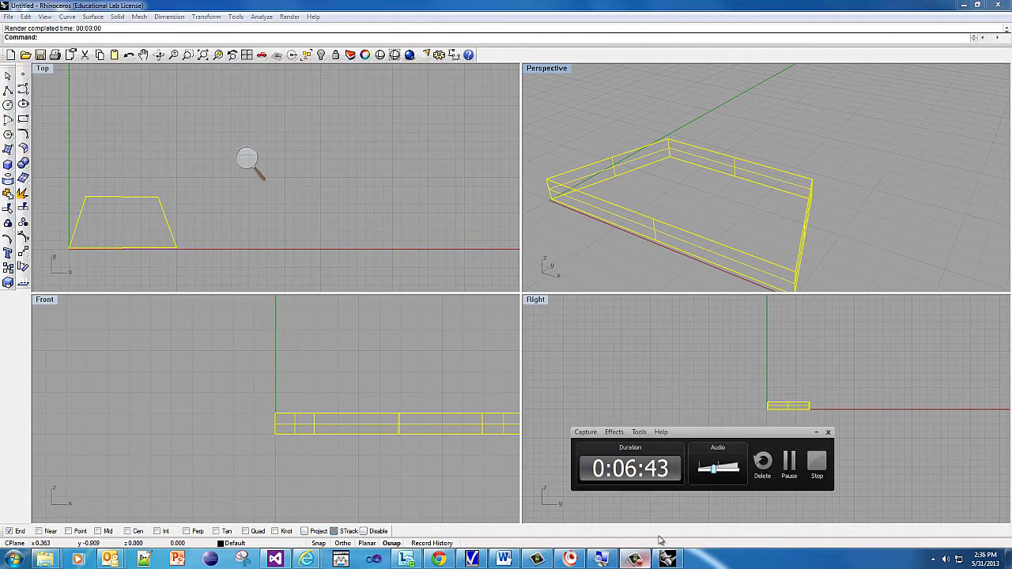
pyautogui.click(789, 468)
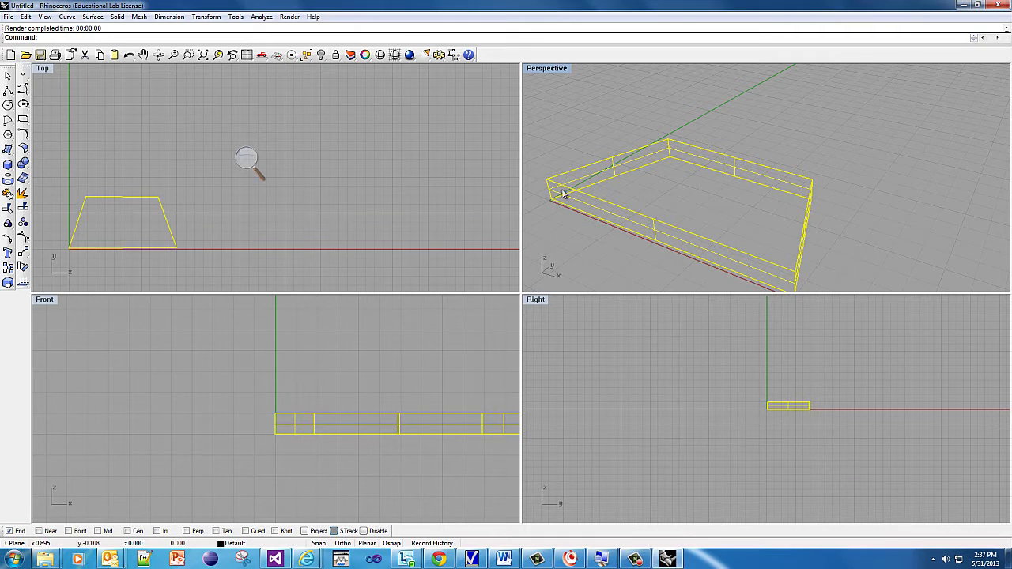
# Shade and maximize the Perspective view, then orbit it to inspect the open walls.
pyautogui.click(396, 55)
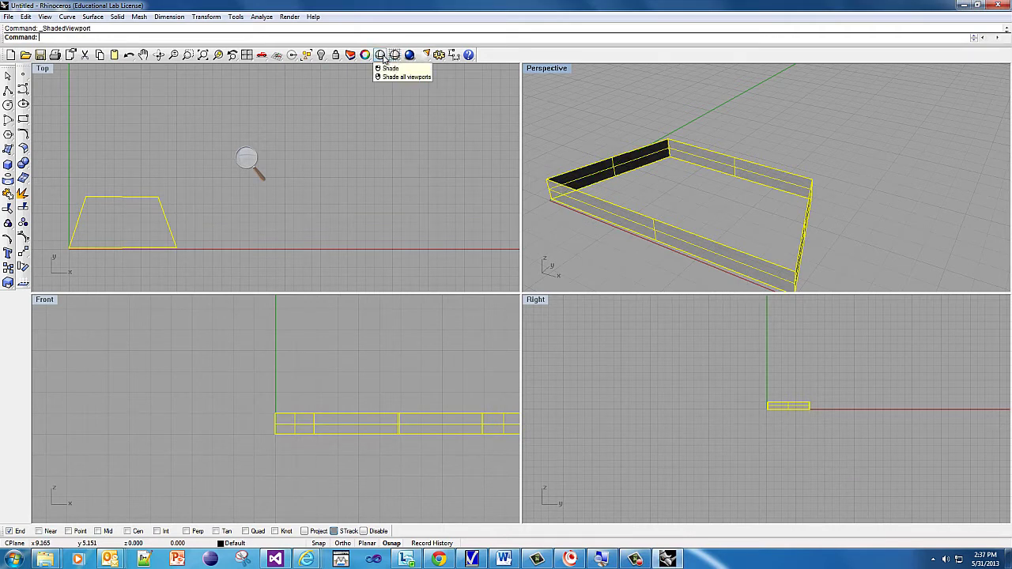
pyautogui.rightClick(395, 55)
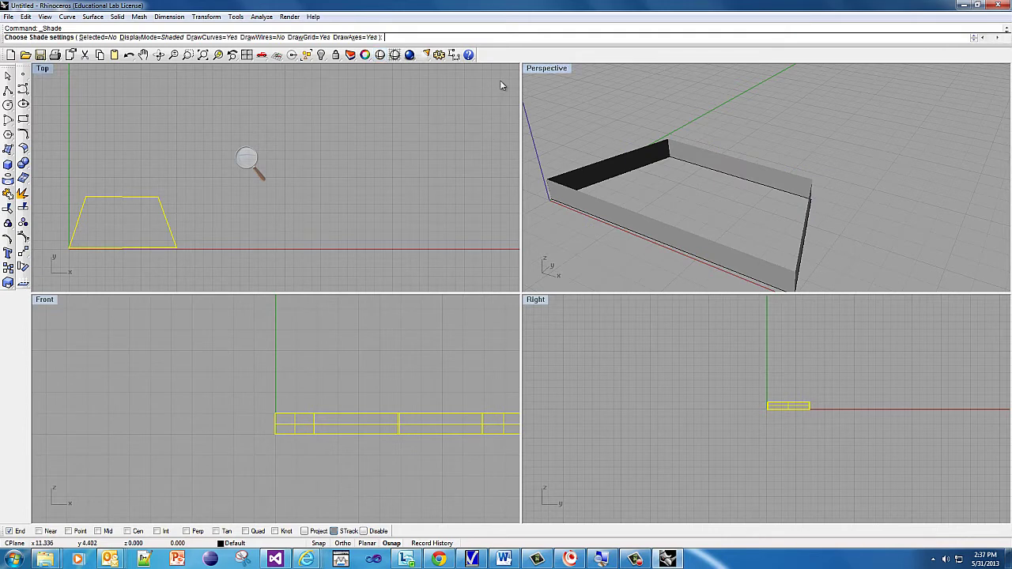
pyautogui.doubleClick(545, 68)
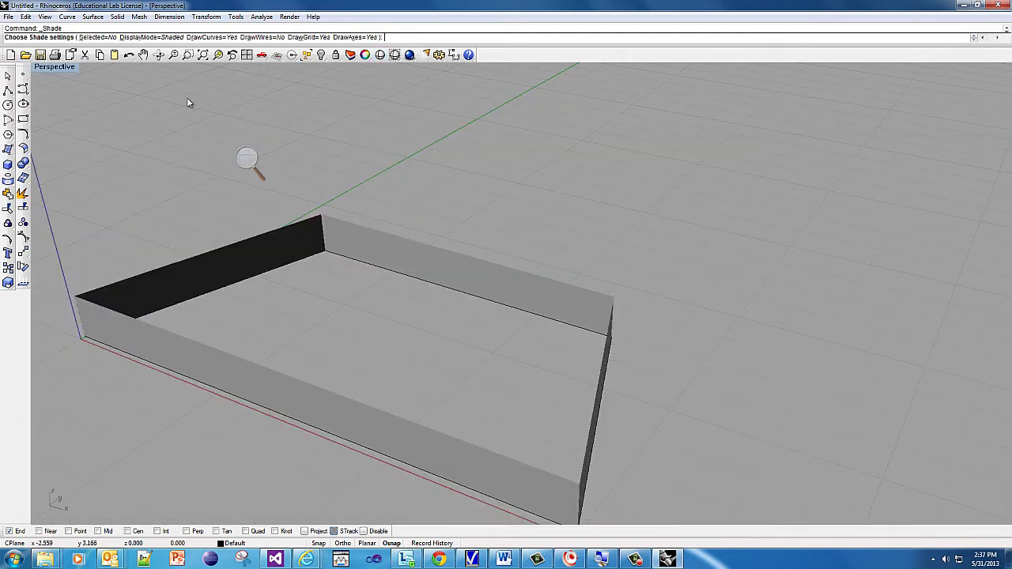
pyautogui.click(158, 55)
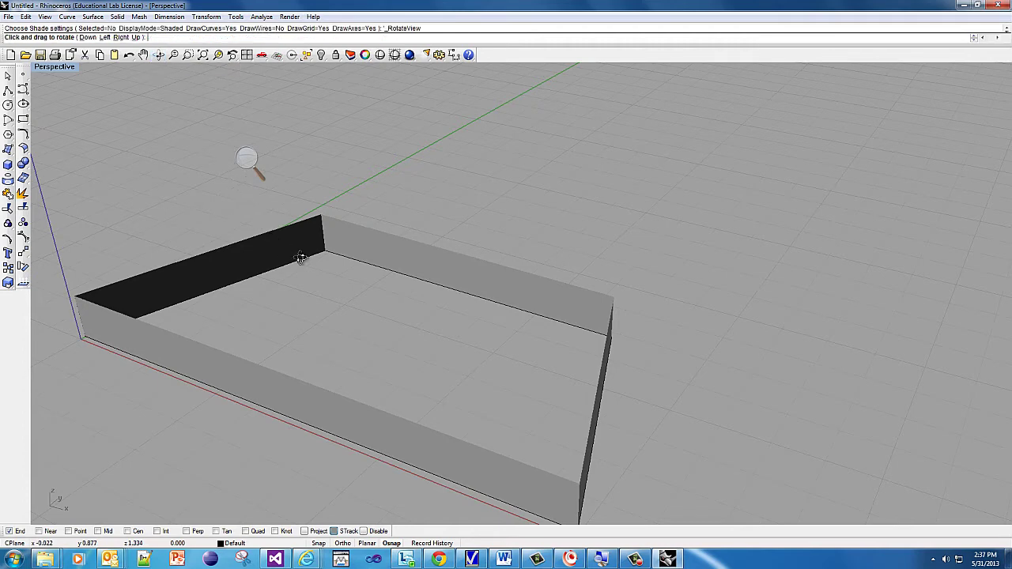
pyautogui.moveTo(294, 256); pyautogui.dragTo(321, 361)
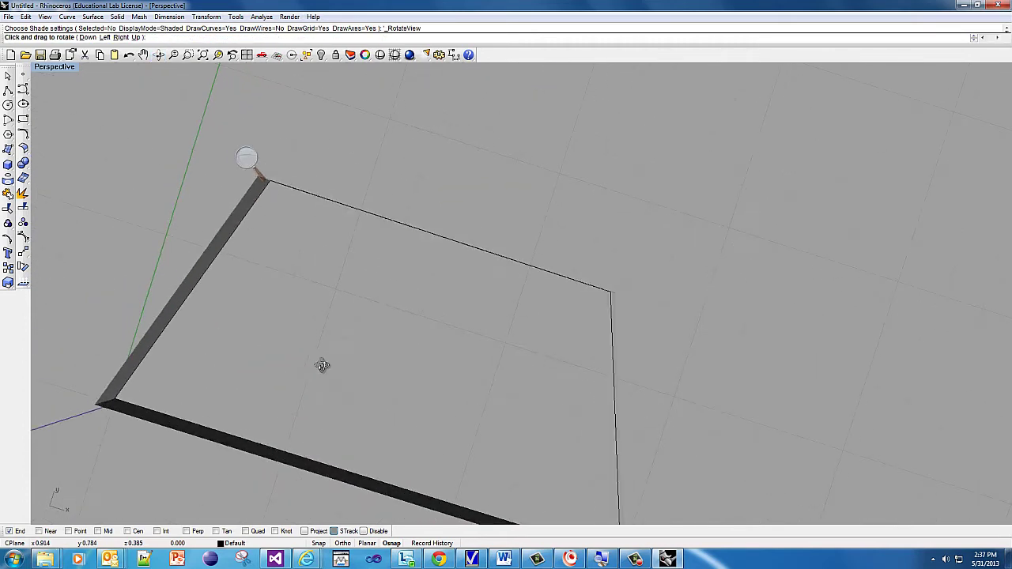
pyautogui.click(158, 55)
pyautogui.moveTo(293, 335); pyautogui.dragTo(228, 255)
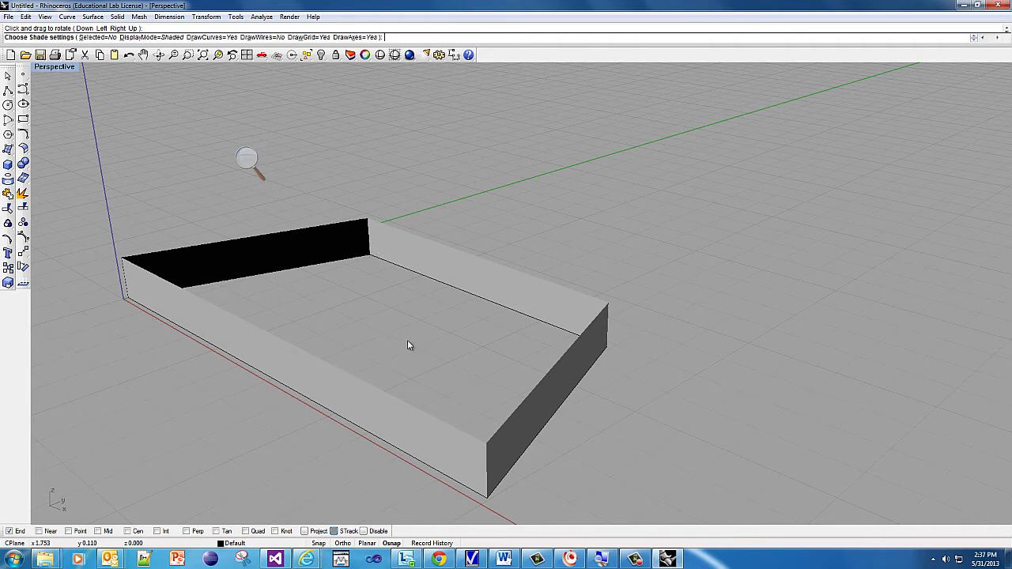
# Back in four viewports, close the trapezoid walls' open ends with the Cap command.
pyautogui.doubleClick(56, 68)
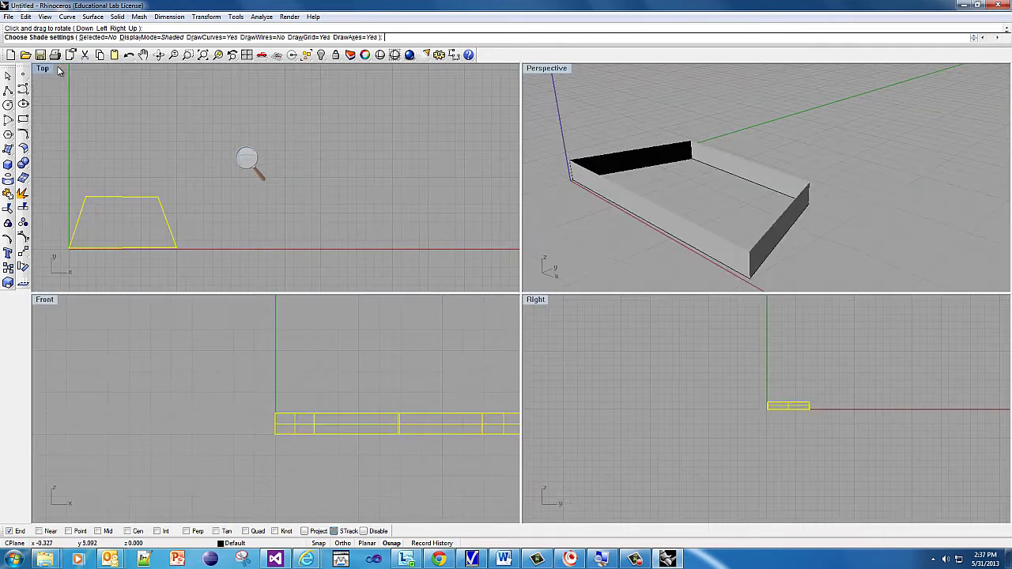
pyautogui.click(594, 174)
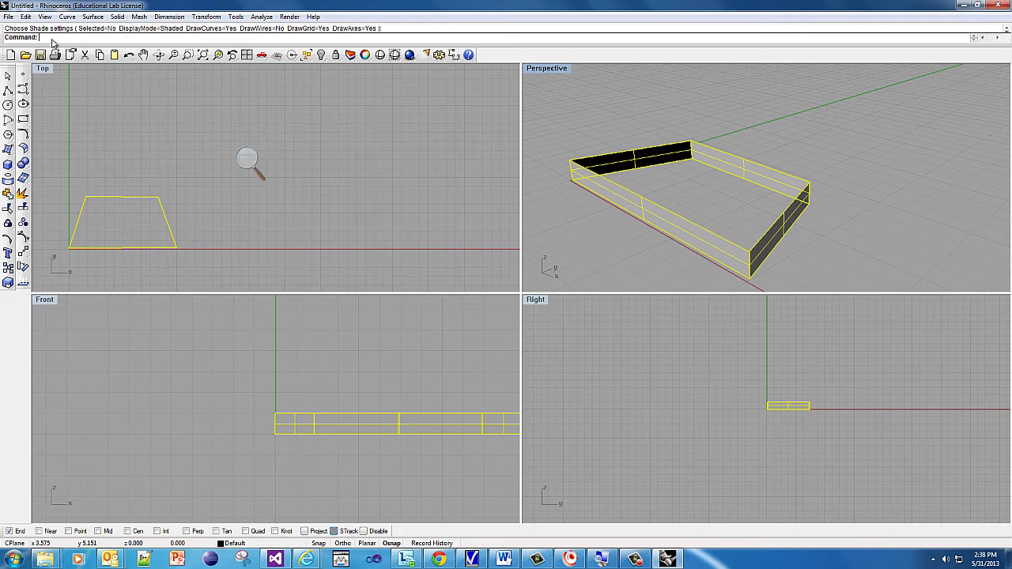
pyautogui.click(248, 160)
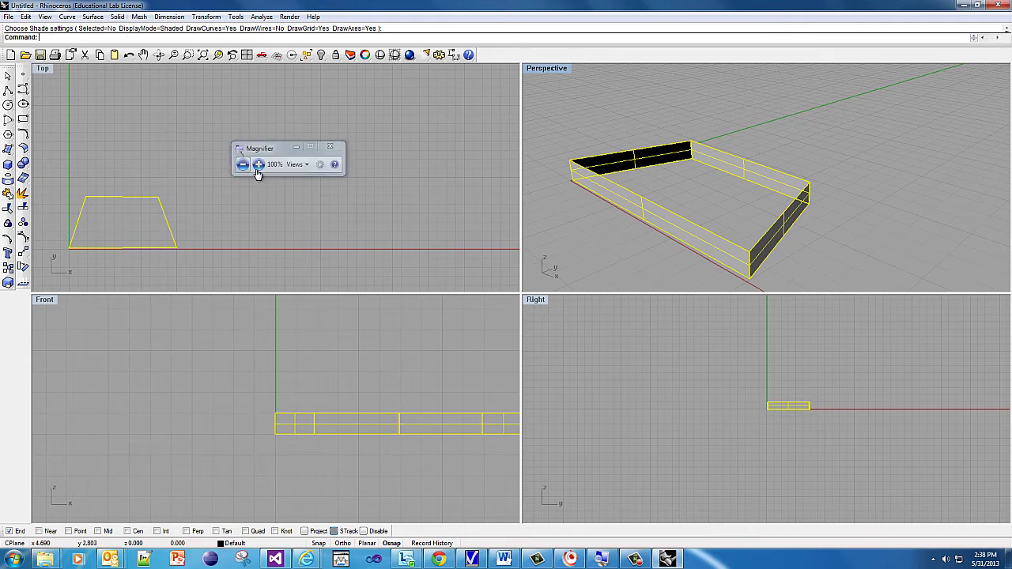
pyautogui.click(259, 164)
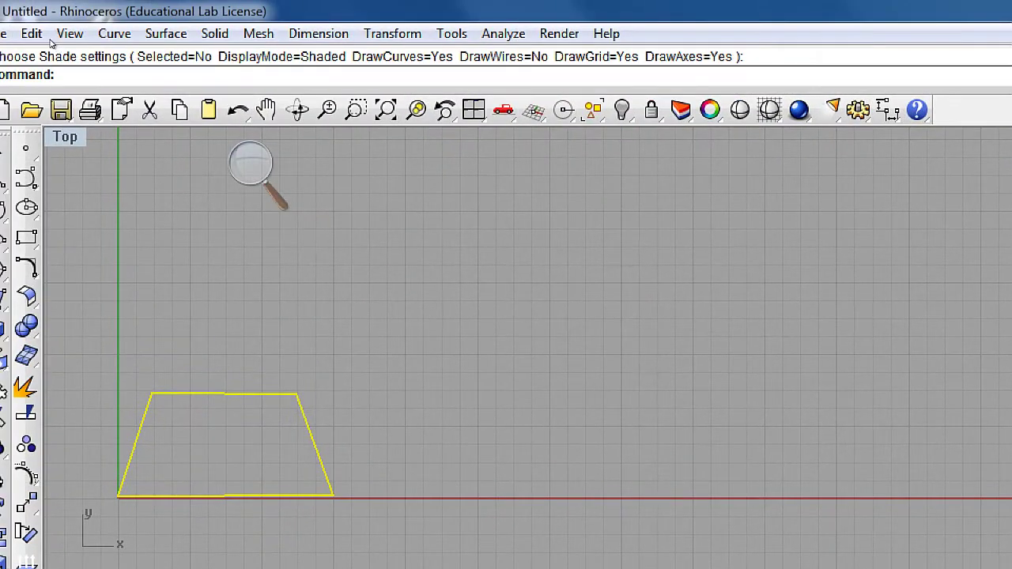
pyautogui.write('Cap')
pyautogui.press('Return')
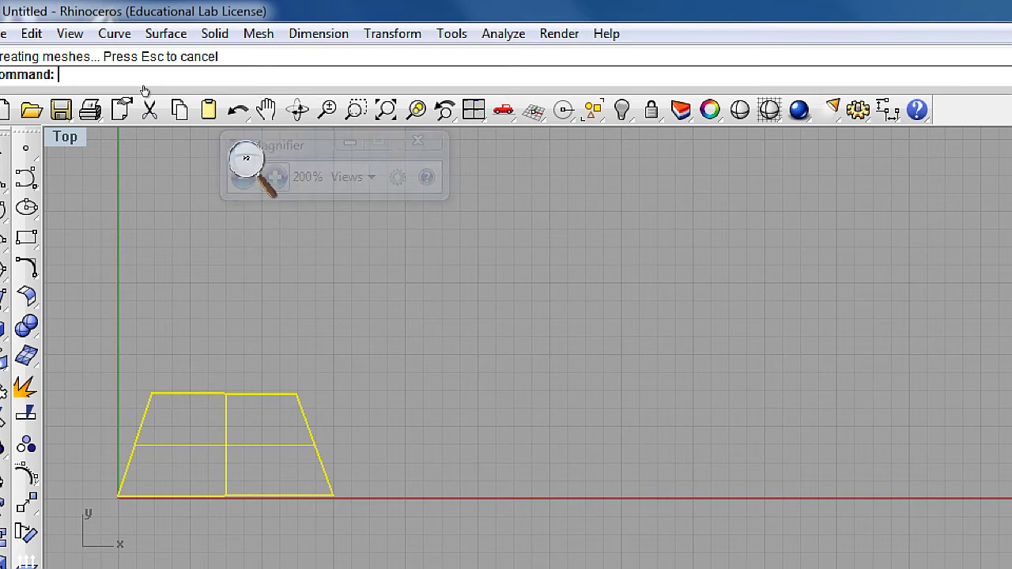
pyautogui.click(243, 176)
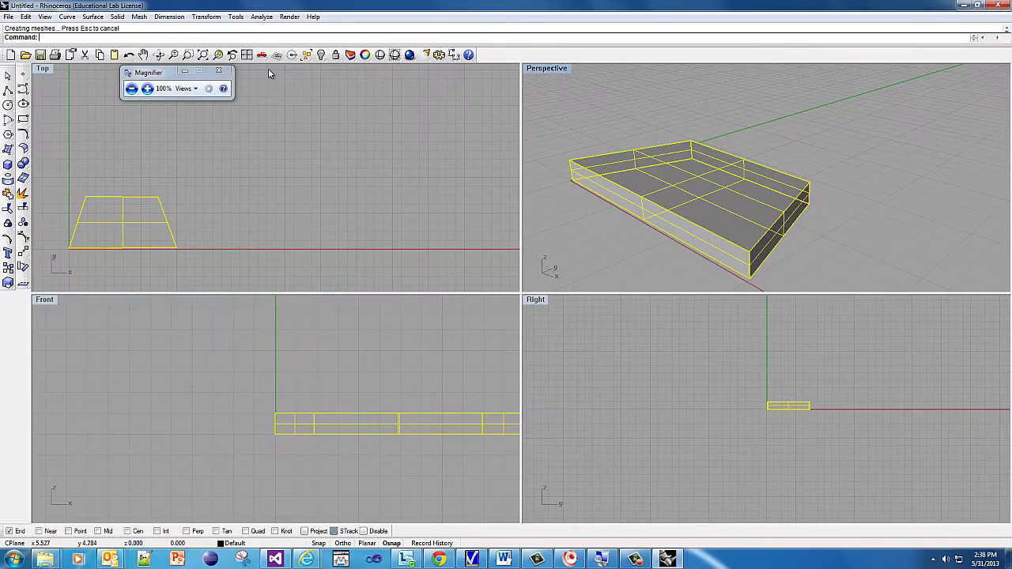
# Shade the Perspective view and orbit around the capped slab.
pyautogui.click(534, 118)
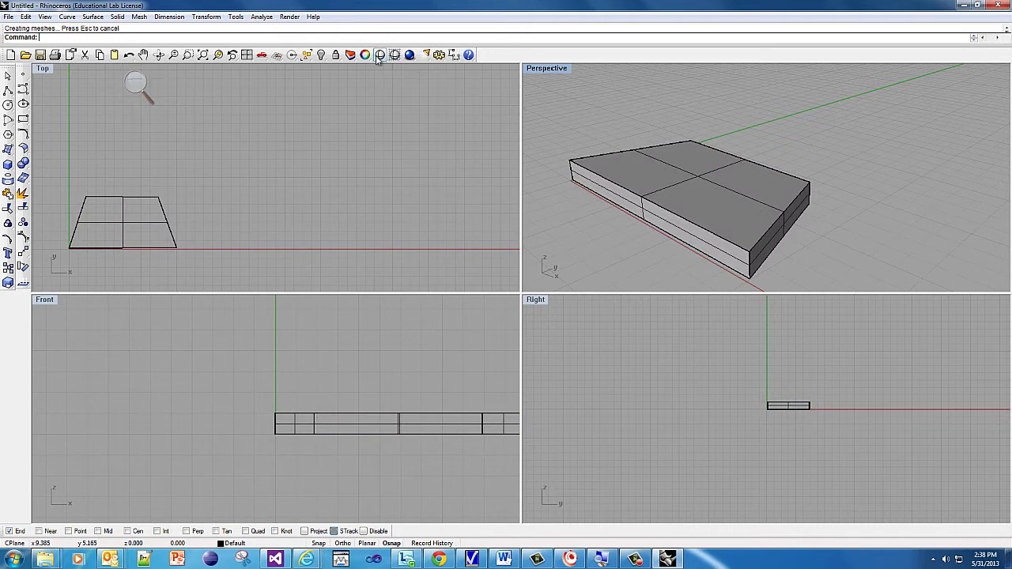
pyautogui.click(375, 56)
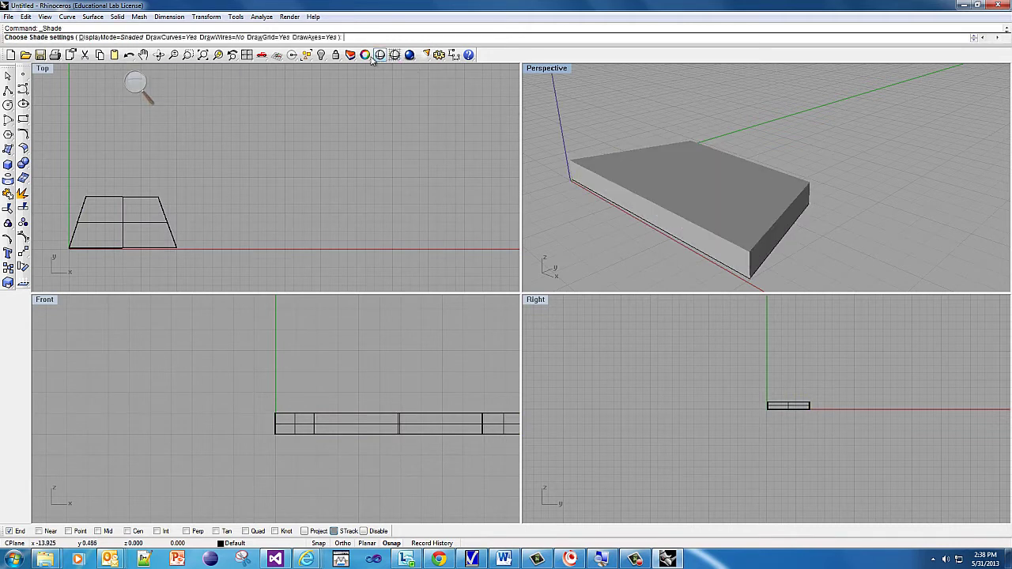
pyautogui.click(158, 55)
pyautogui.moveTo(614, 163); pyautogui.dragTo(647, 179)
pyautogui.press('Return')
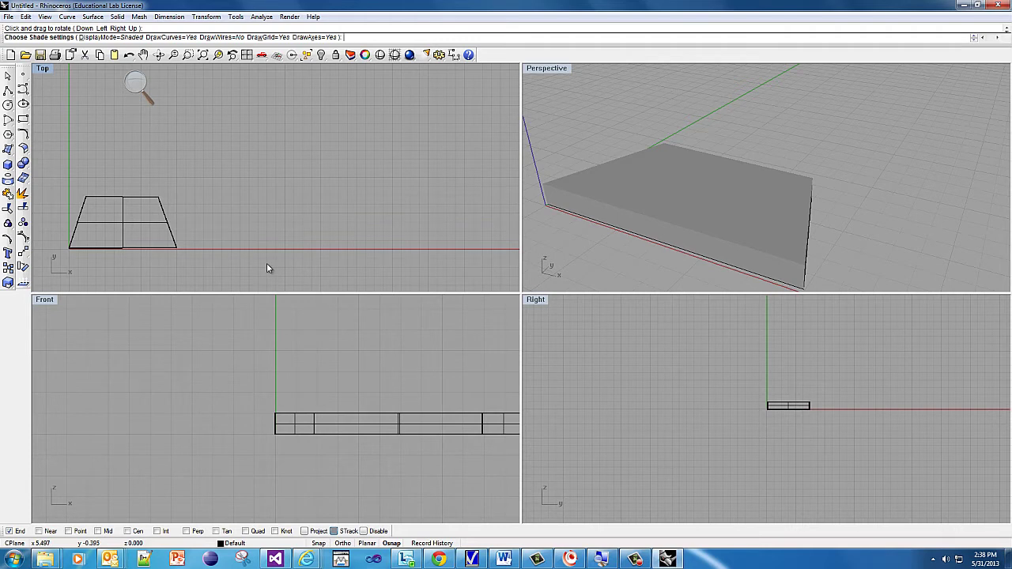
# Undo twice back to the bare outline, then re-extrude it straight up with Extrude Curve > Straight.
pyautogui.hotkey('ctrl', 'z')
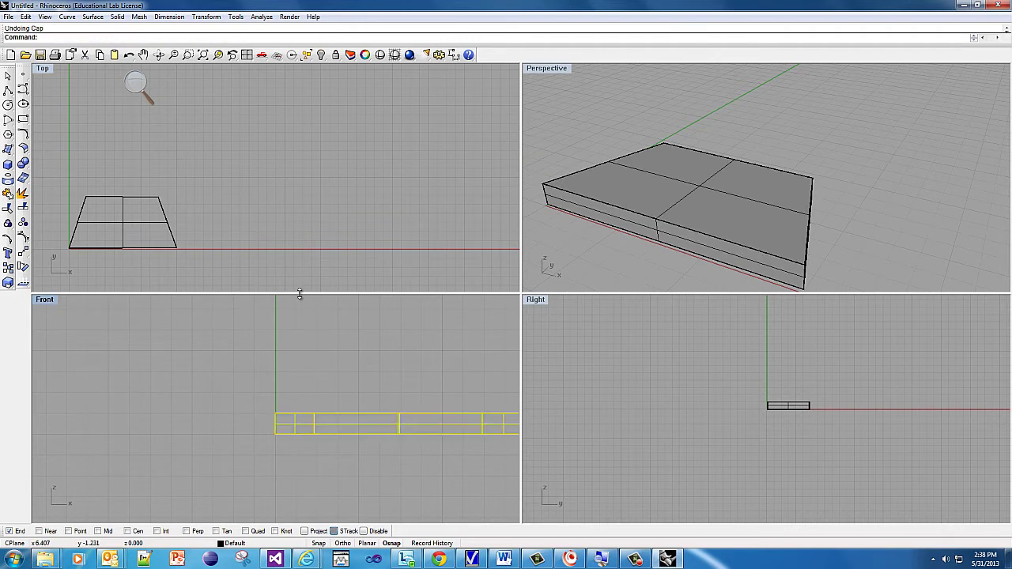
pyautogui.hotkey('ctrl', 'z')
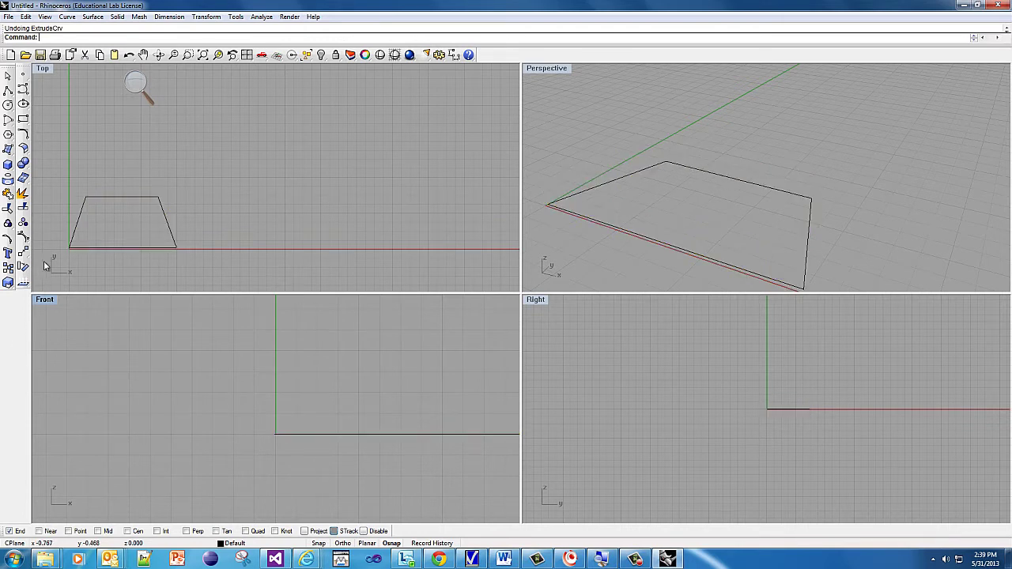
pyautogui.click(82, 210)
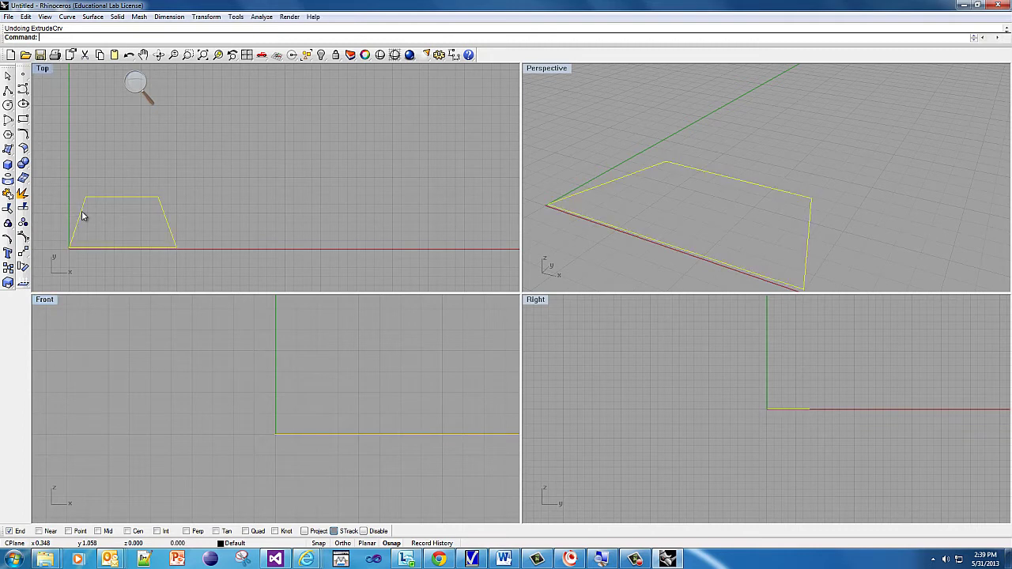
pyautogui.click(93, 17)
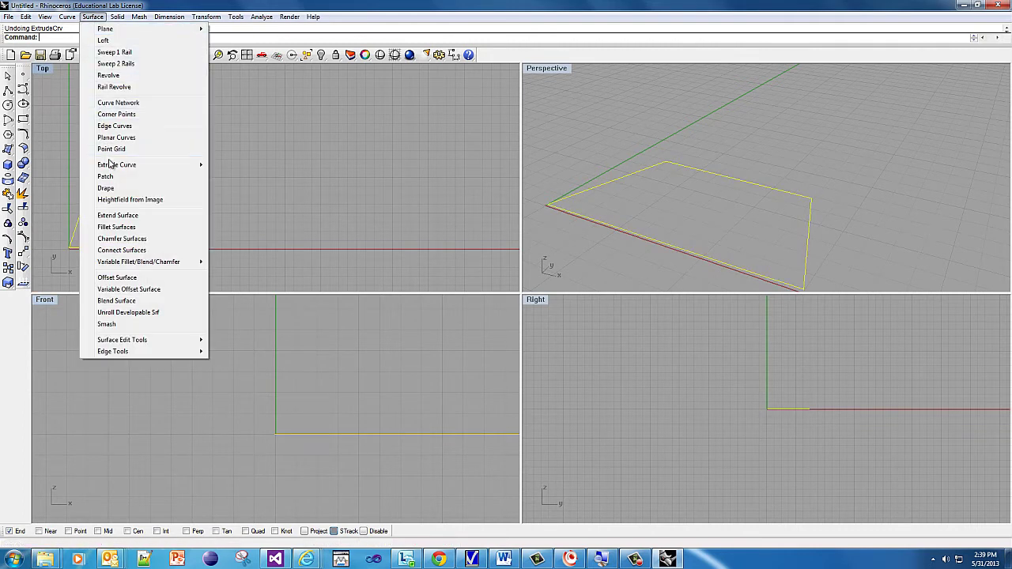
pyautogui.moveTo(116, 165)
pyautogui.click(228, 166)
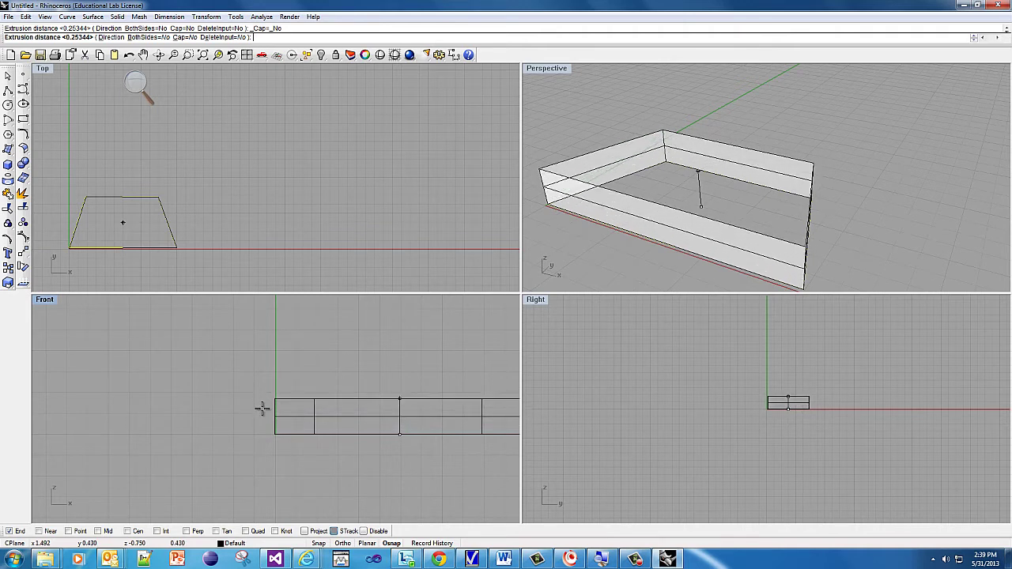
pyautogui.click(260, 414)
# Cap the new trapezoid walls using Solid > Cap Planar Holes.
pyautogui.click(321, 421)
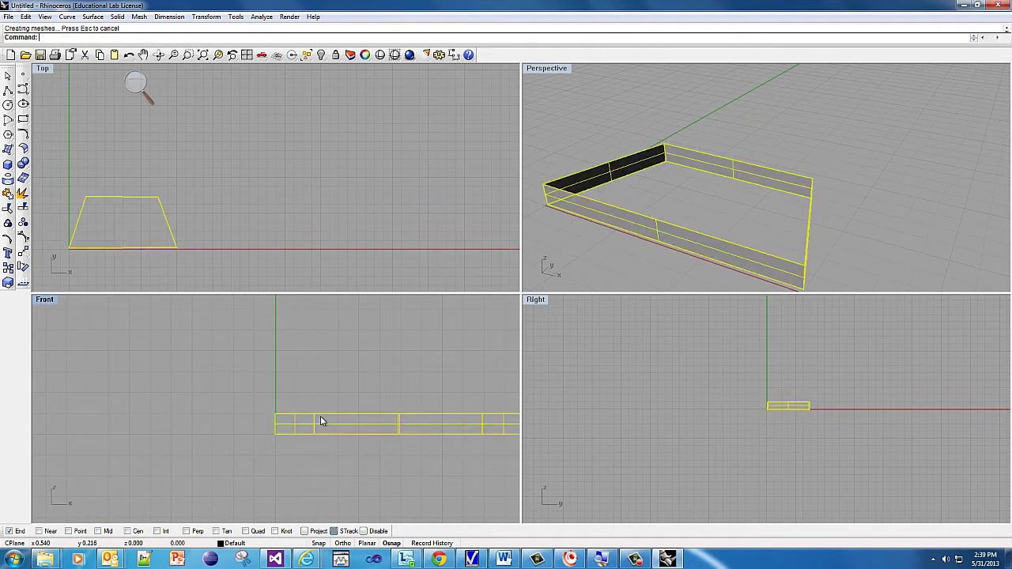
pyautogui.click(117, 16)
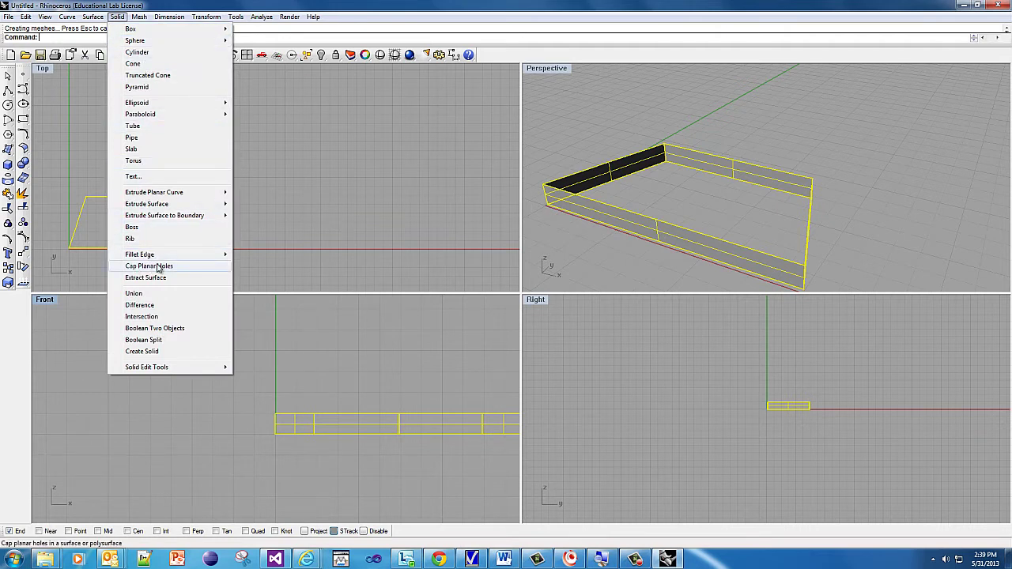
pyautogui.click(158, 266)
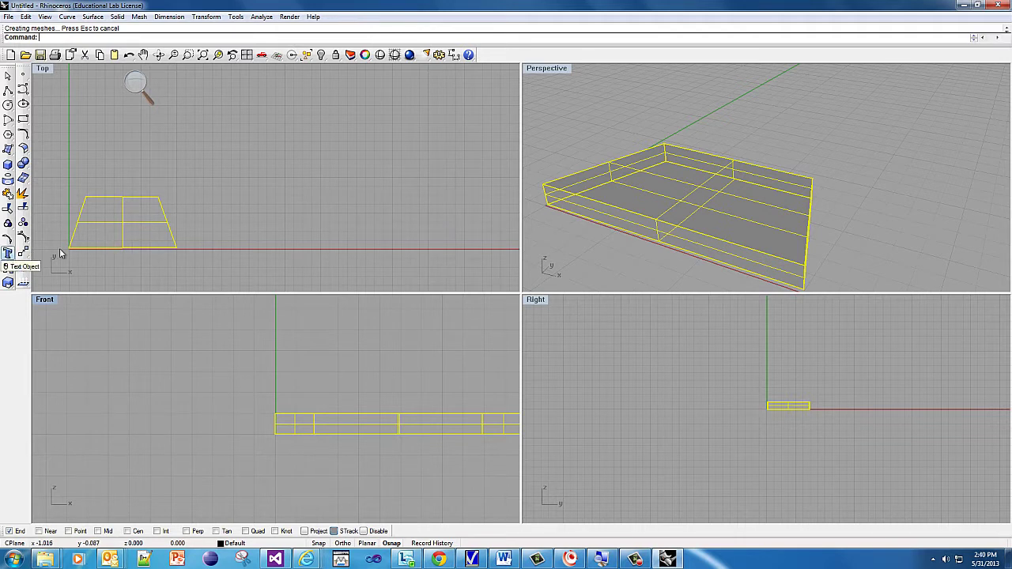
# Create 'Rhino' text as solids, height 0.3 and thickness 0.25, in the Text Object dialog.
pyautogui.click(7, 253)
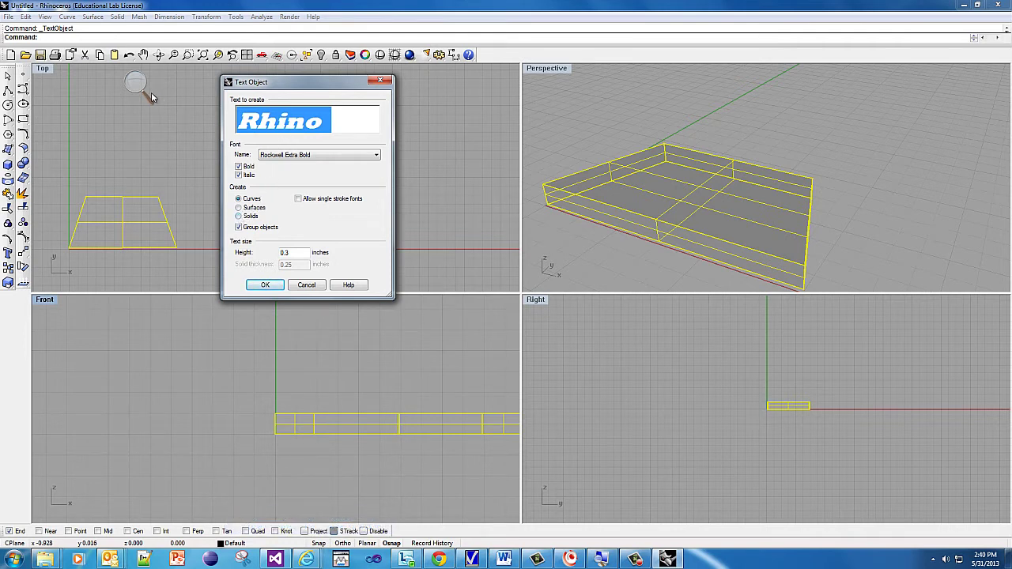
pyautogui.click(135, 83)
pyautogui.click(149, 85)
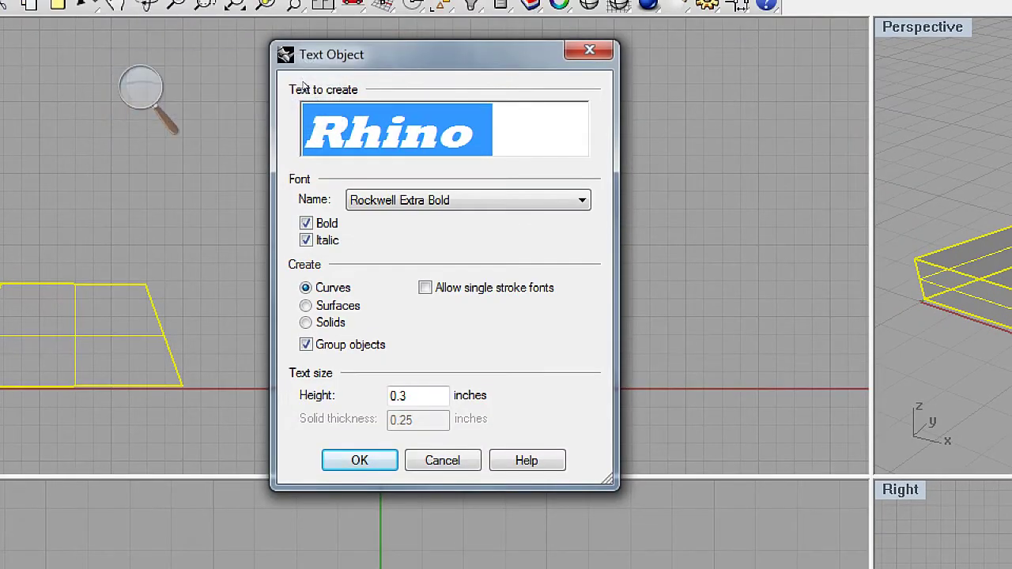
pyautogui.moveTo(332, 49); pyautogui.dragTo(420, 95)
pyautogui.moveTo(351, 109); pyautogui.dragTo(354, 71)
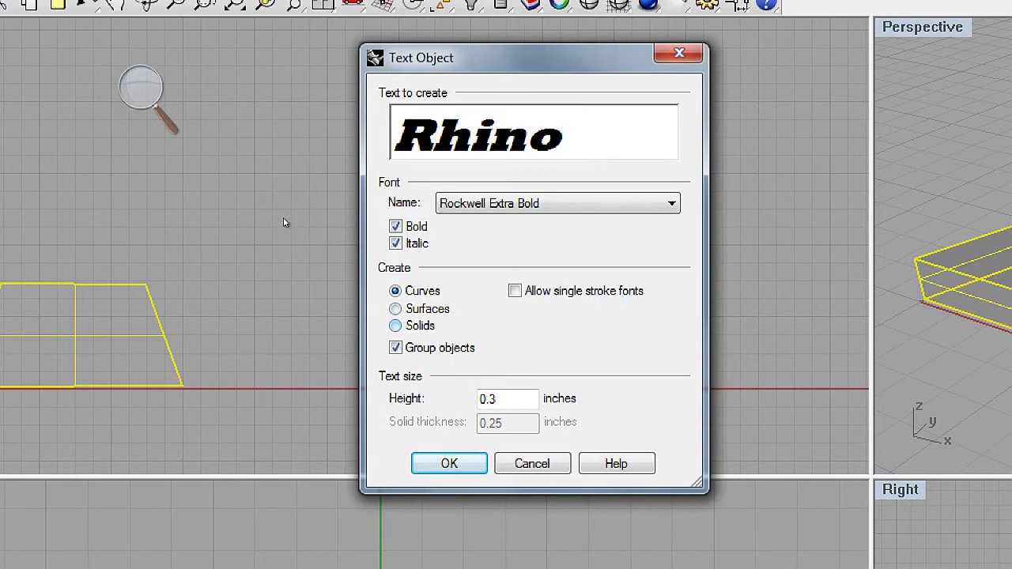
pyautogui.hotkey('alt', 's')
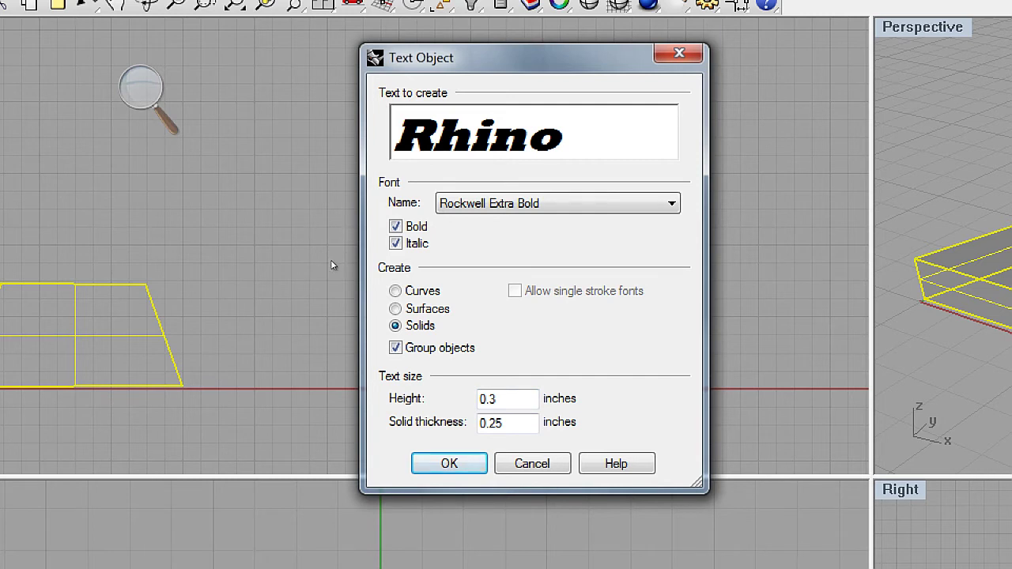
pyautogui.press('Tab')
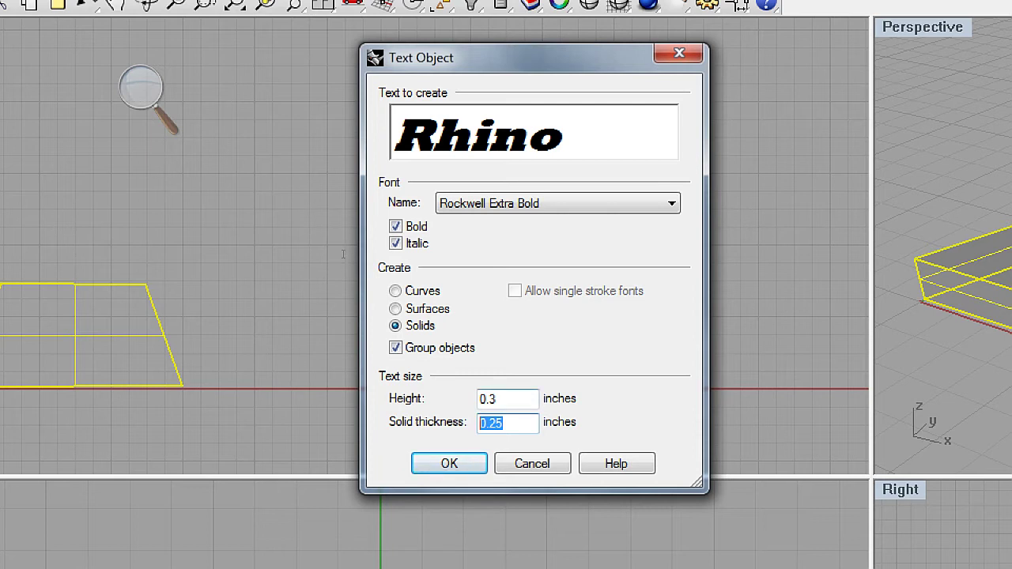
pyautogui.hotkey('shift', 'Tab')
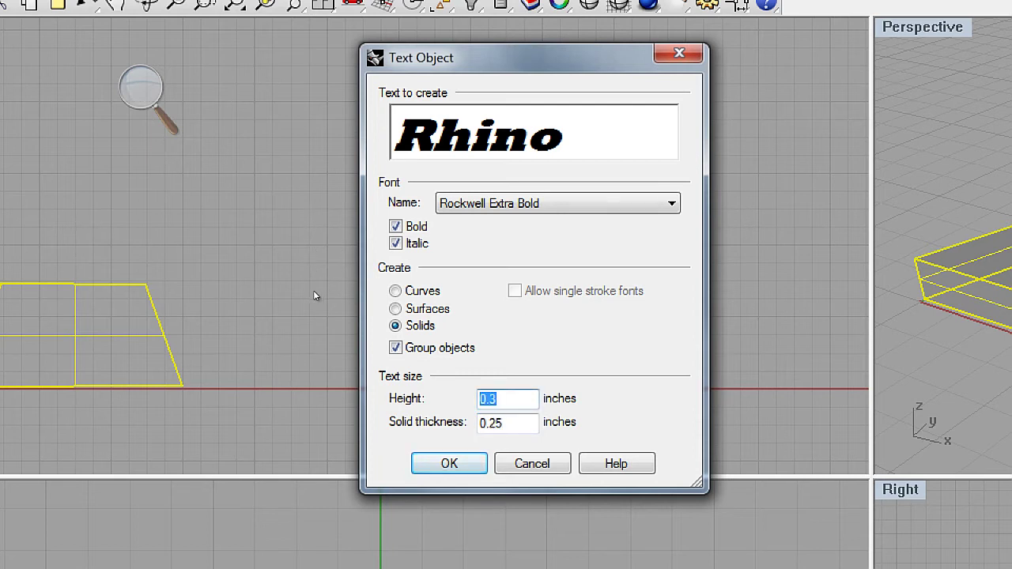
pyautogui.press('Return')
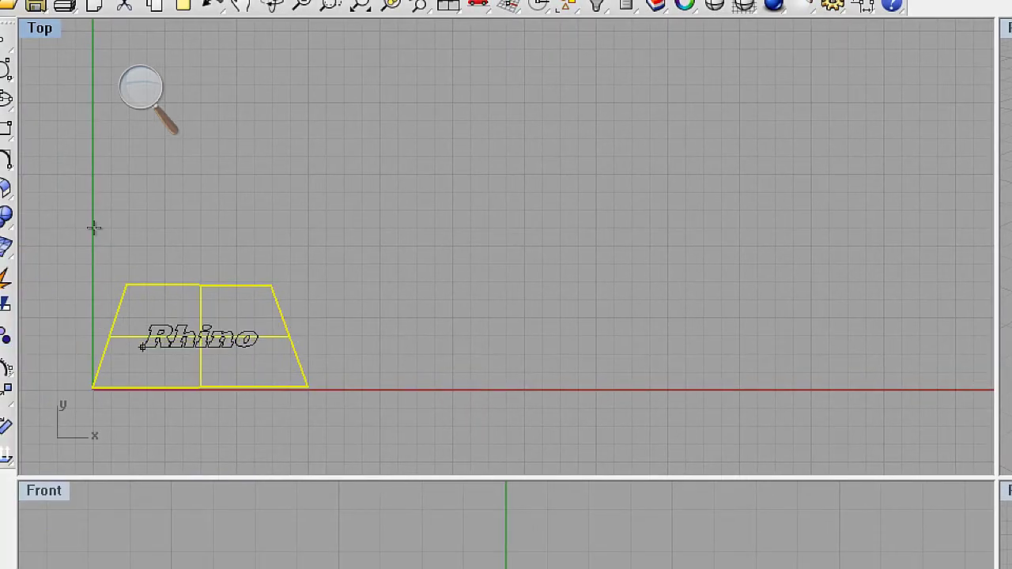
pyautogui.click(142, 346)
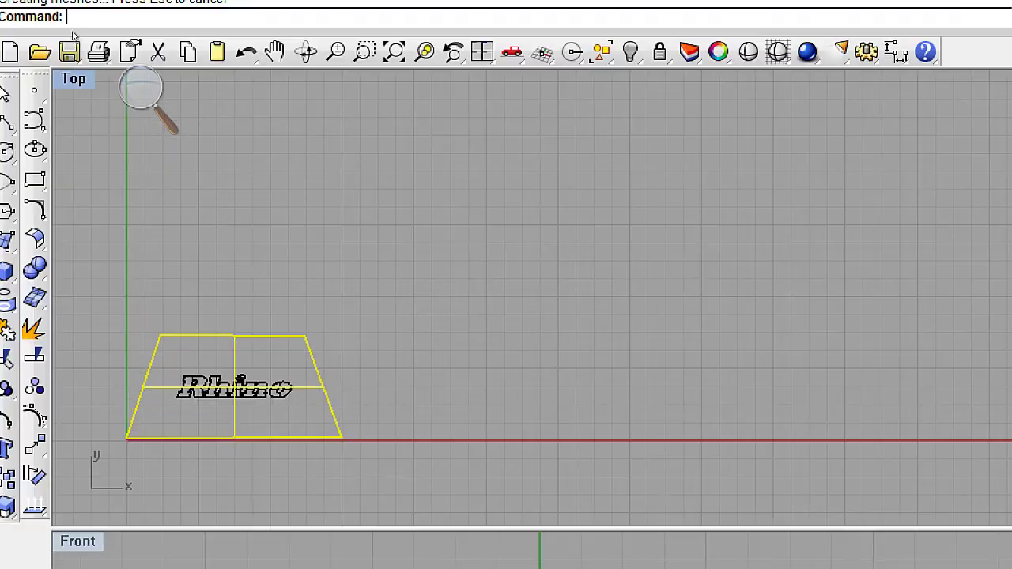
pyautogui.press('super+plus')
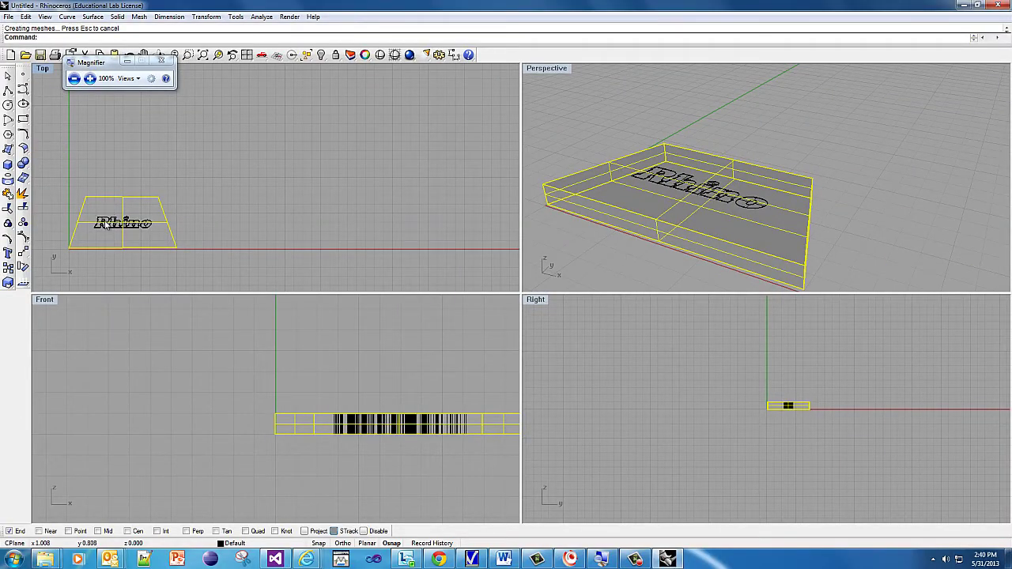
pyautogui.scroll(1, 107, 223)
pyautogui.scroll(1, 76, 231)
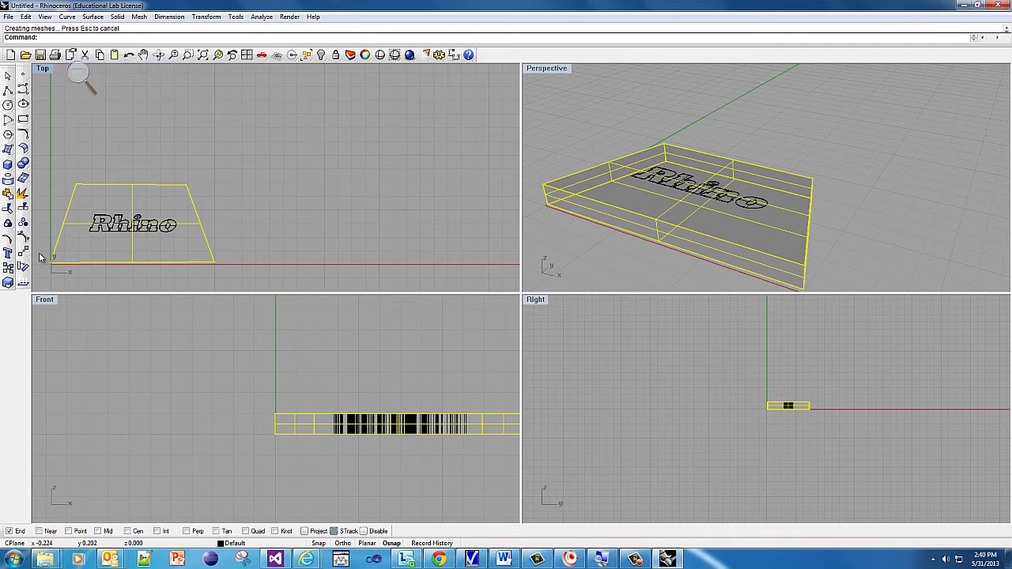
pyautogui.scroll(3, 64, 251)
pyautogui.scroll(2, 190, 199)
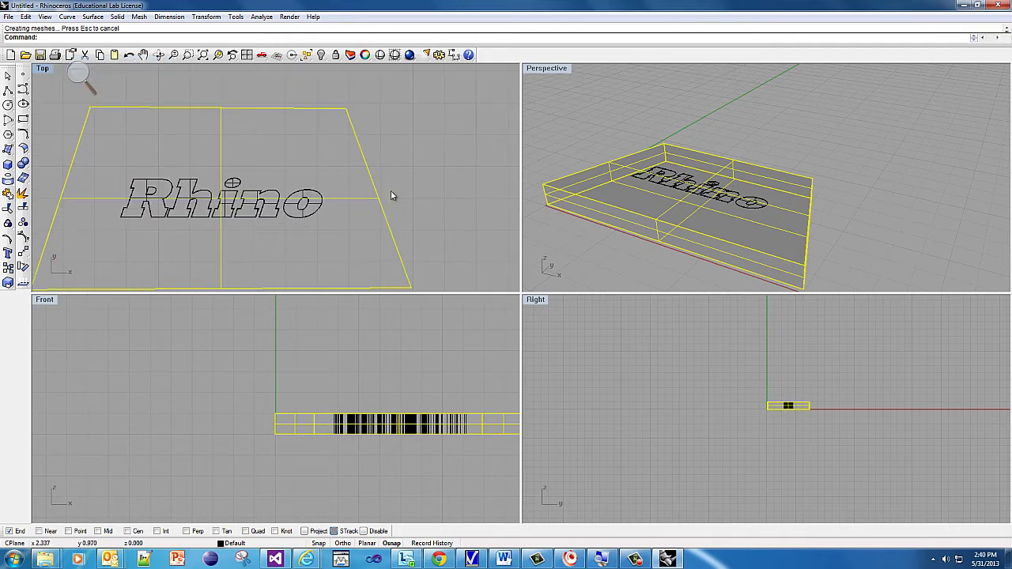
pyautogui.click(435, 196)
pyautogui.click(251, 204)
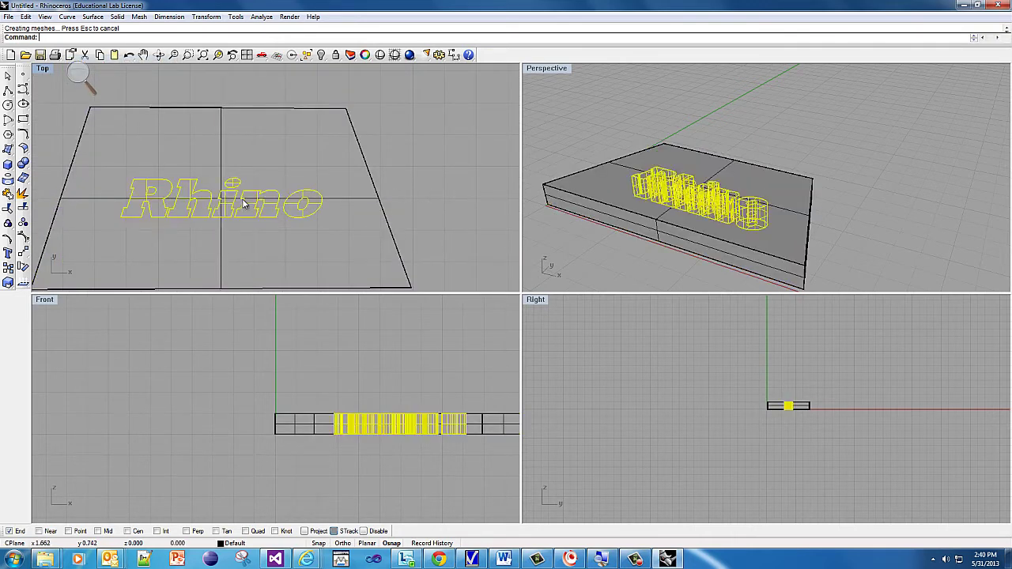
pyautogui.click(305, 157)
pyautogui.click(363, 159)
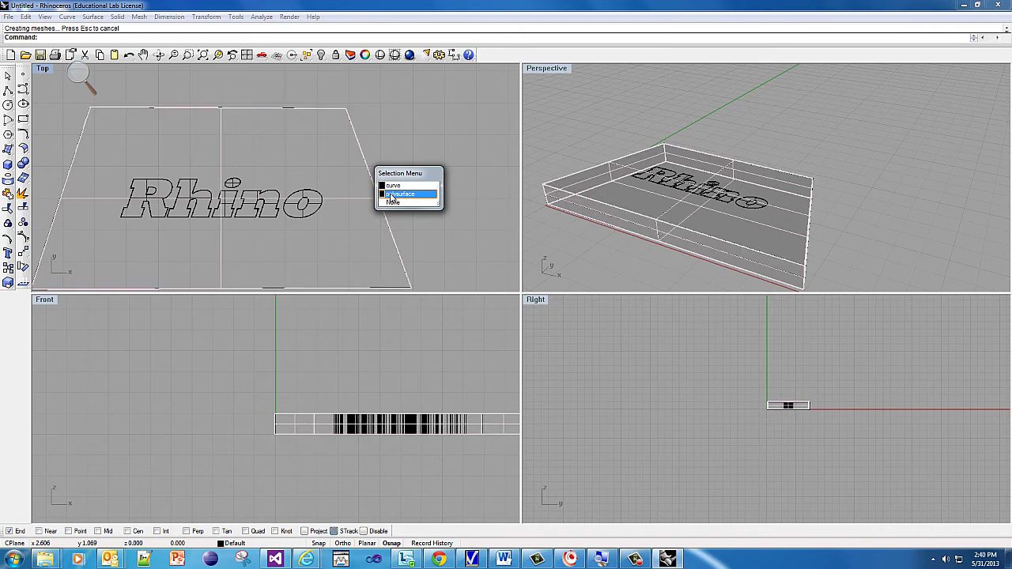
pyautogui.click(399, 194)
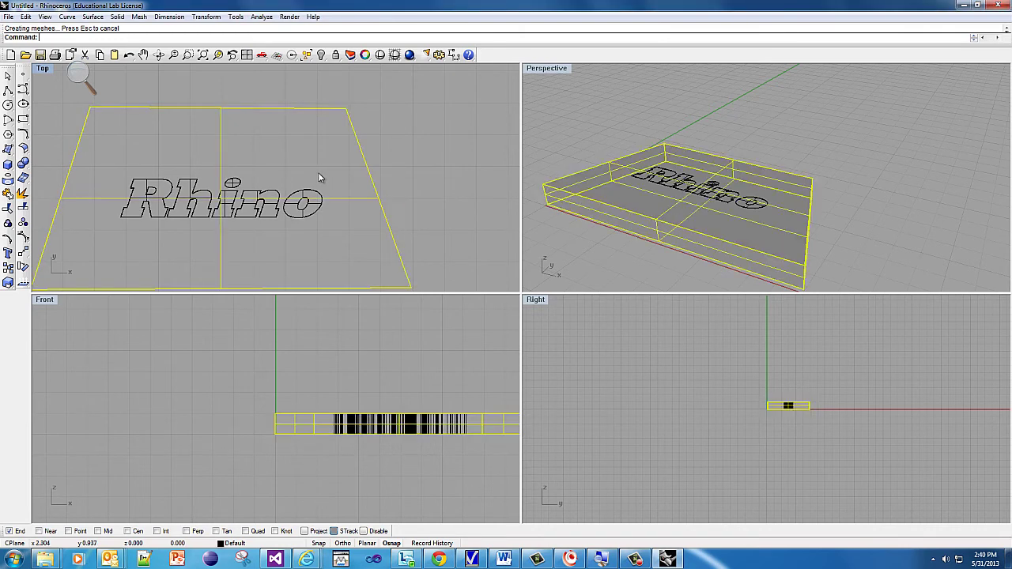
pyautogui.click(260, 210)
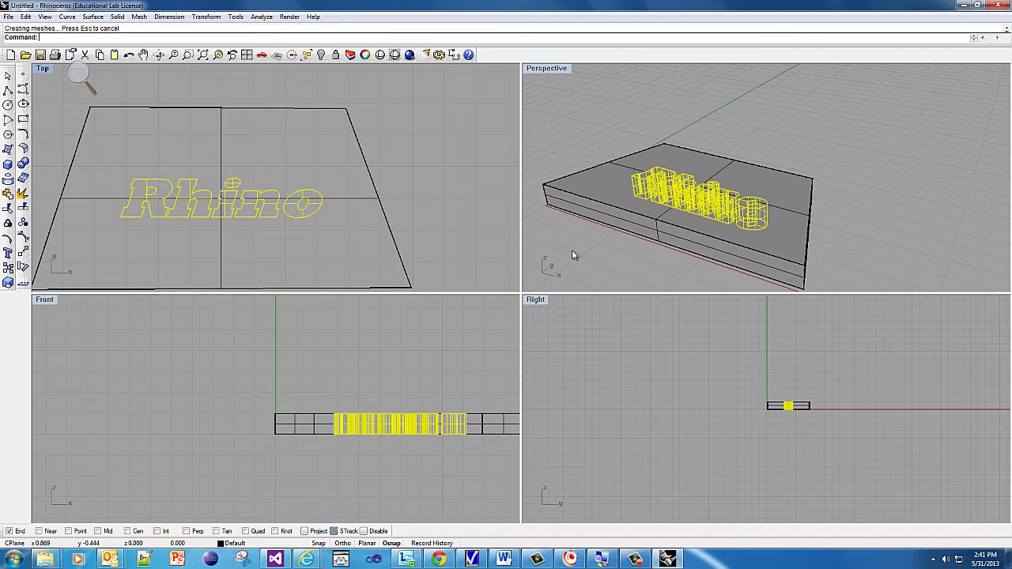
pyautogui.press('Escape')
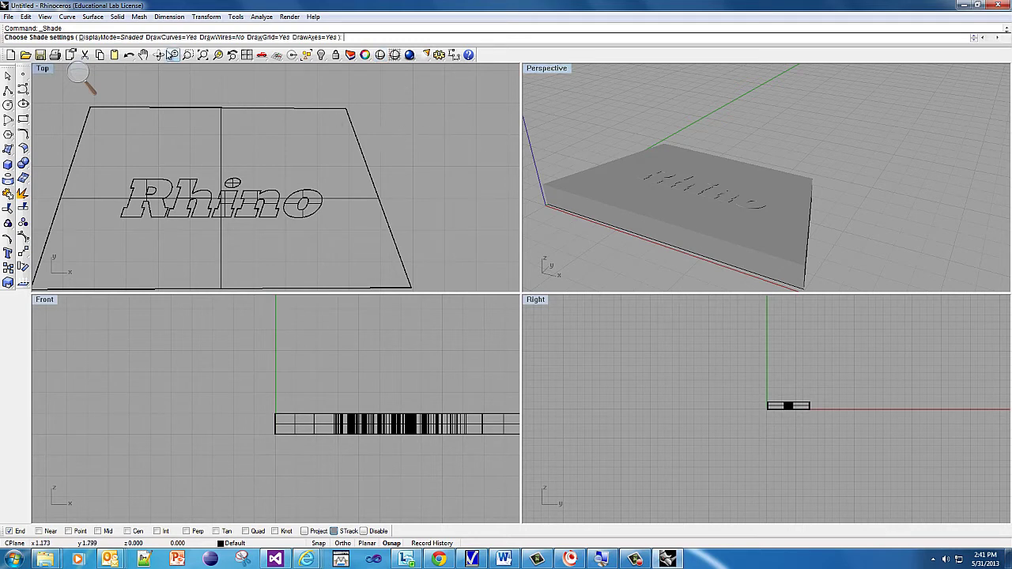
pyautogui.scroll(5, 676, 181)
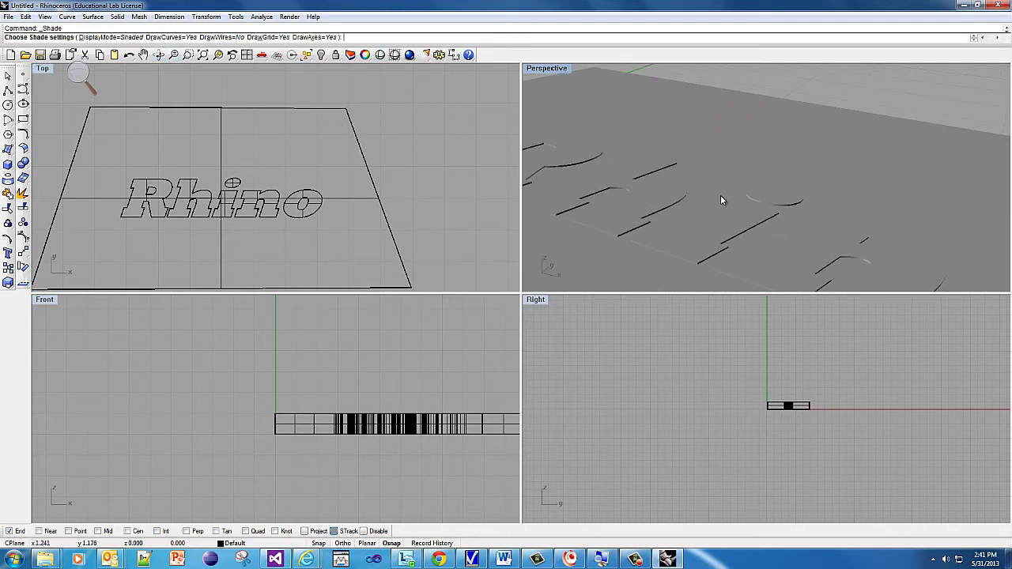
pyautogui.scroll(-3, 716, 211)
pyautogui.scroll(-2, 710, 211)
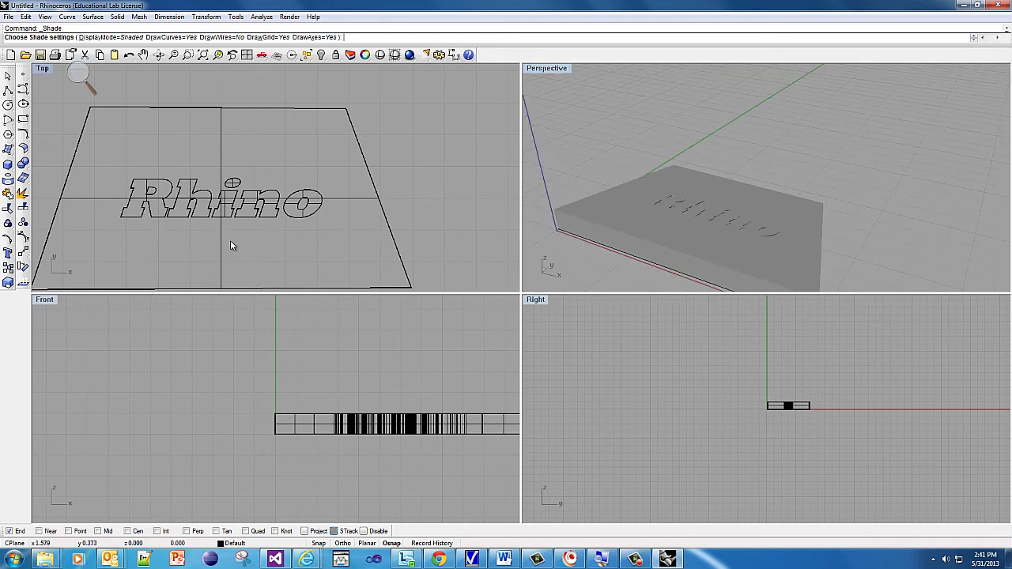
pyautogui.press('Return')
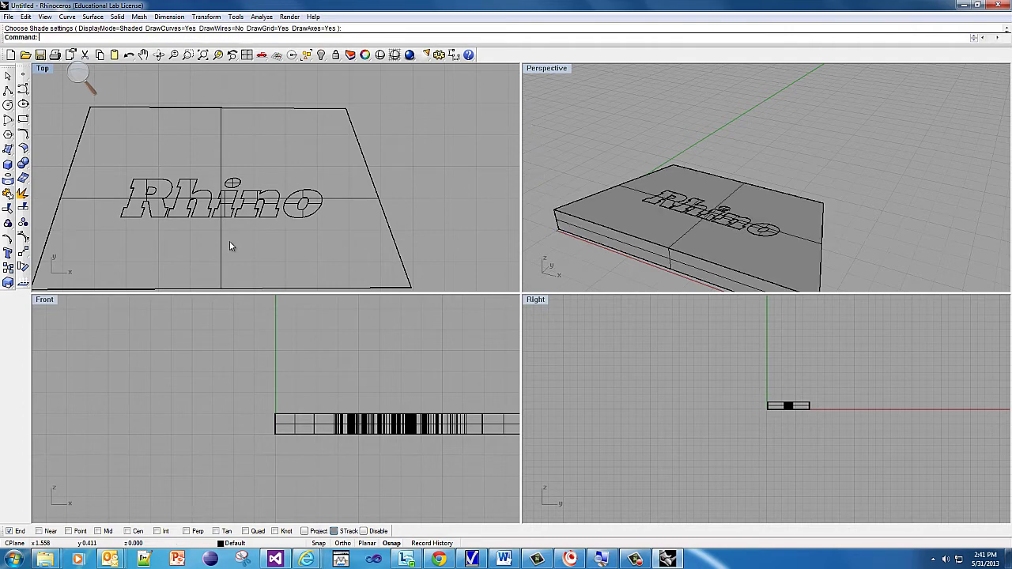
# Drag the slab down beneath the Rhino letters in the Front view.
pyautogui.click(294, 431)
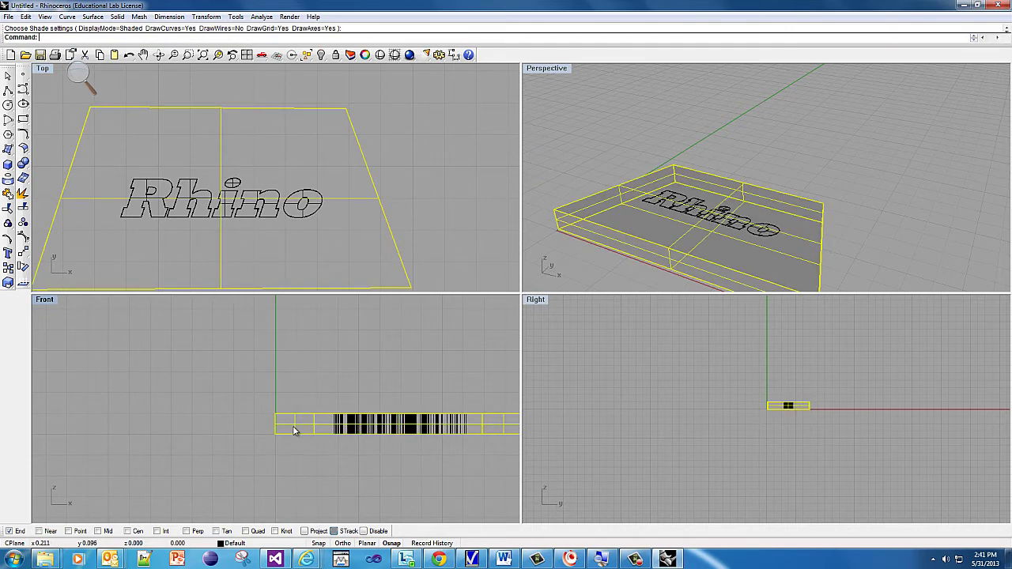
pyautogui.moveTo(294, 430); pyautogui.dragTo(294, 441)
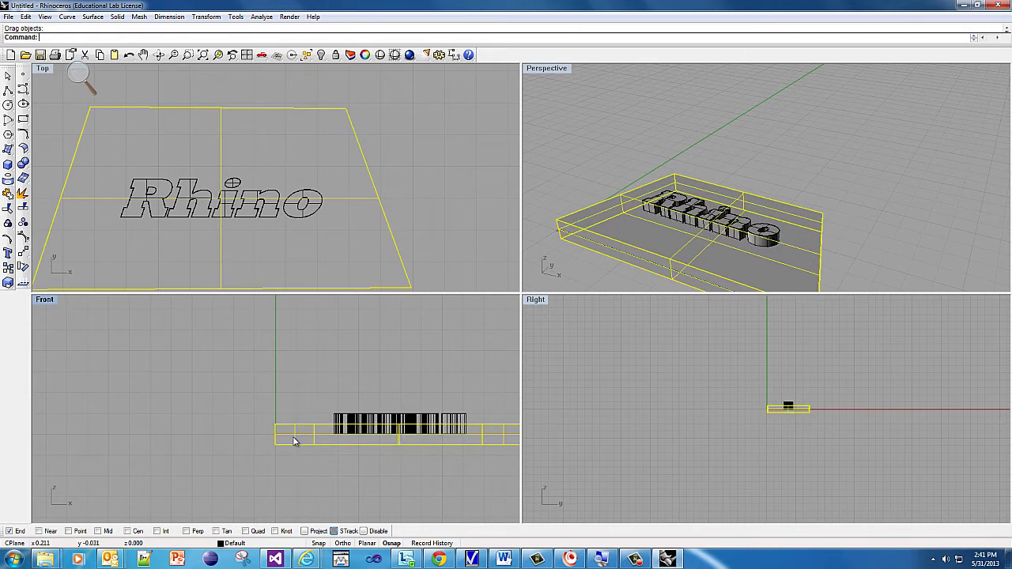
pyautogui.click(556, 129)
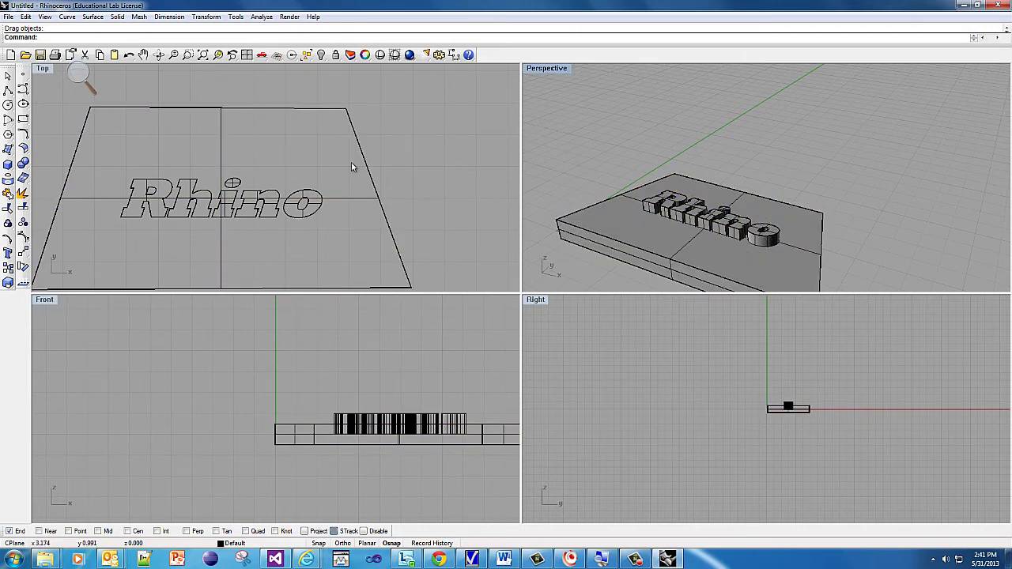
pyautogui.click(187, 55)
pyautogui.moveTo(648, 217); pyautogui.dragTo(712, 225)
pyautogui.scroll(-5, 712, 224)
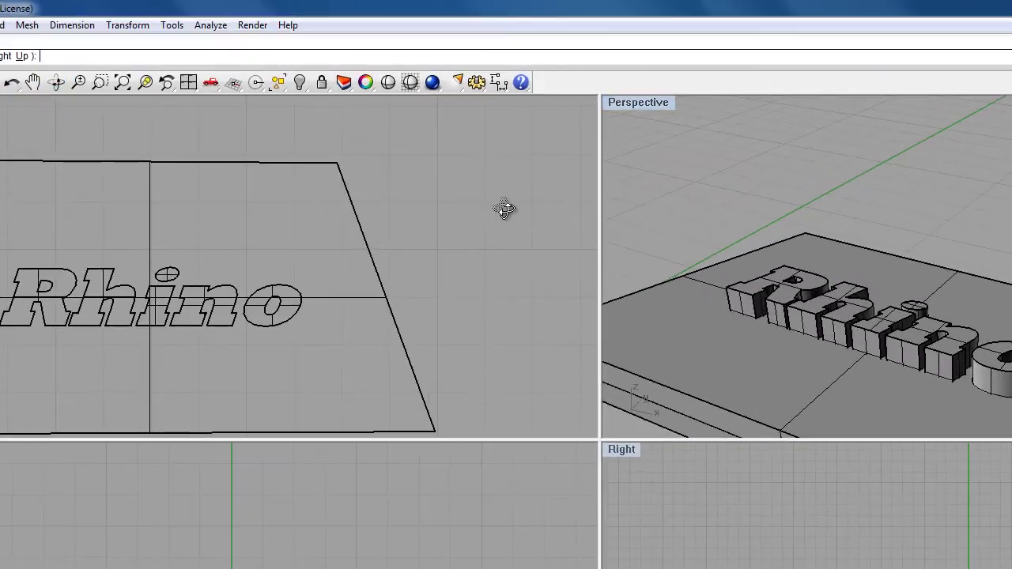
pyautogui.moveTo(786, 218); pyautogui.dragTo(846, 201, button='right')
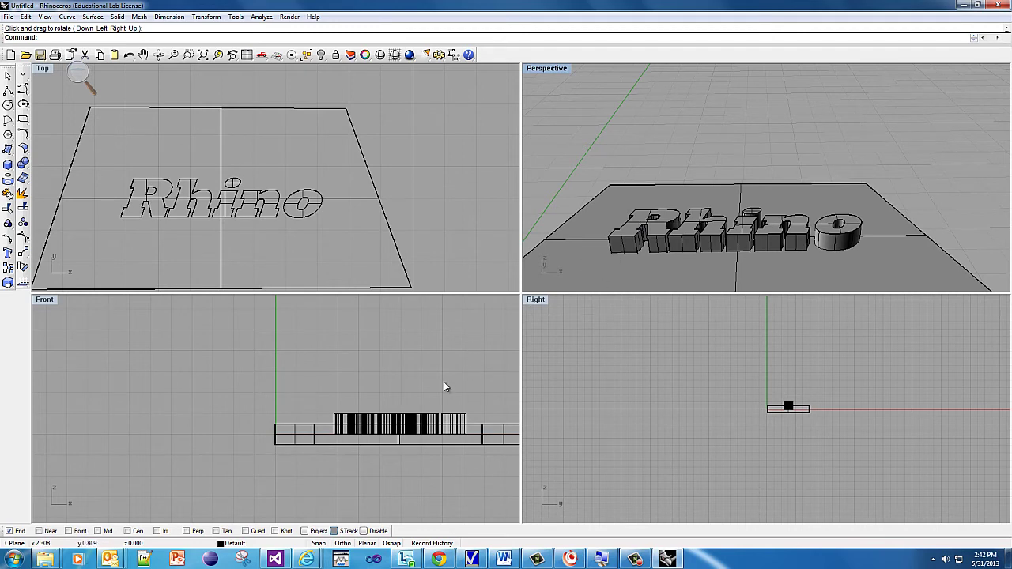
# Raise the Rhino letters slightly so they stand above the slab.
pyautogui.moveTo(429, 422); pyautogui.dragTo(431, 412)
pyautogui.click(327, 421)
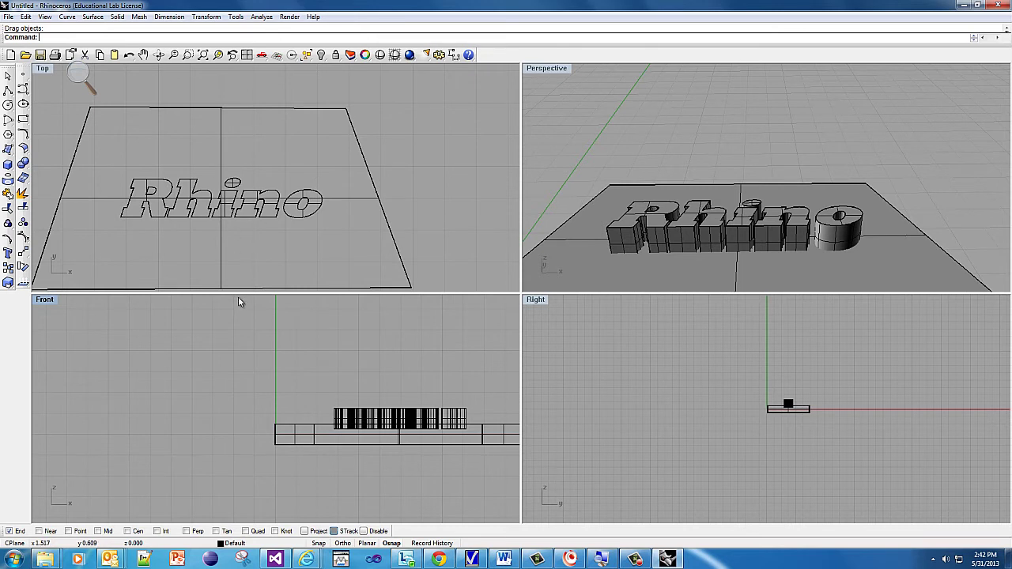
pyautogui.scroll(-2, 263, 217)
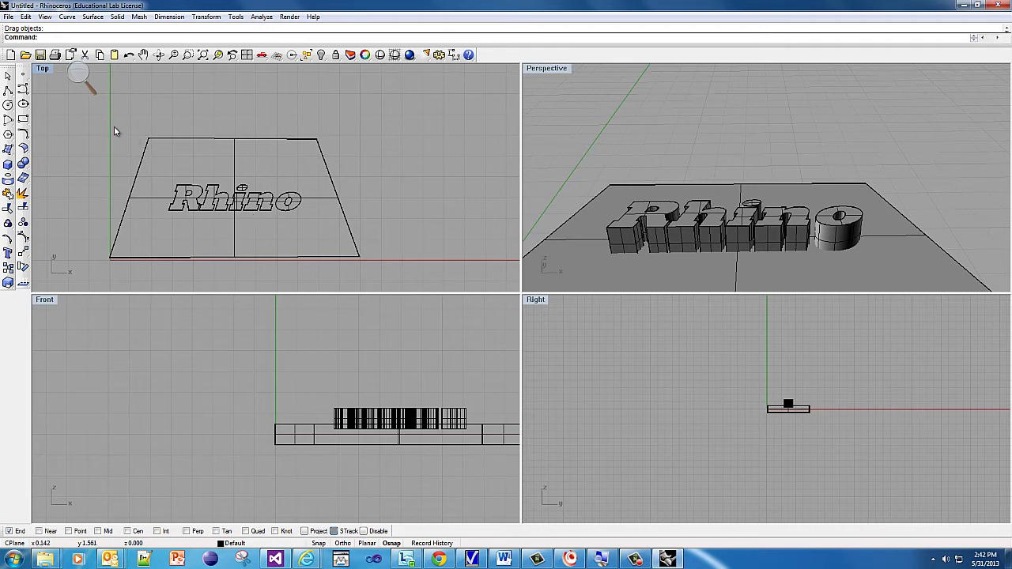
pyautogui.moveTo(95, 133); pyautogui.dragTo(387, 281)
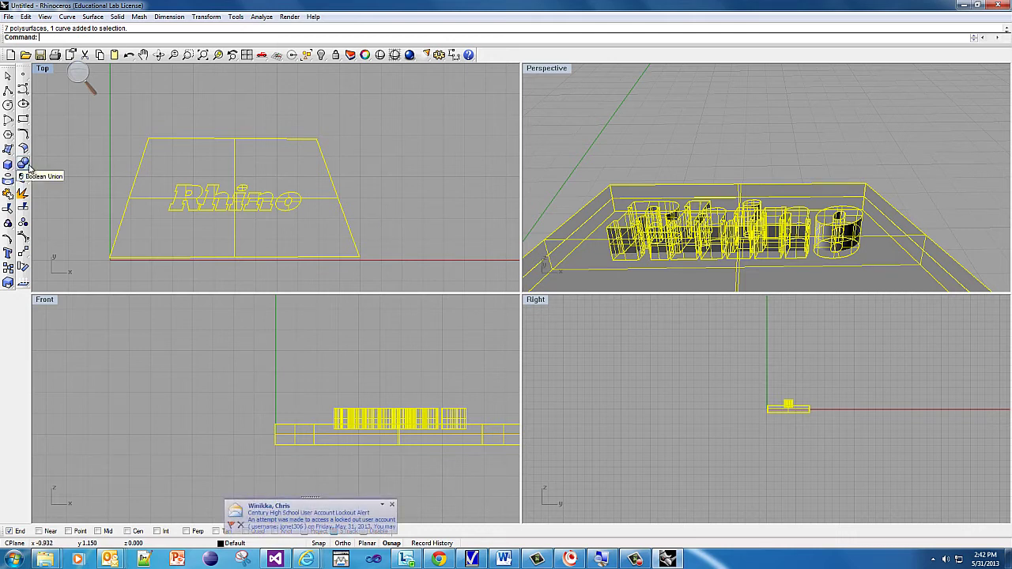
pyautogui.click(79, 74)
pyautogui.click(90, 78)
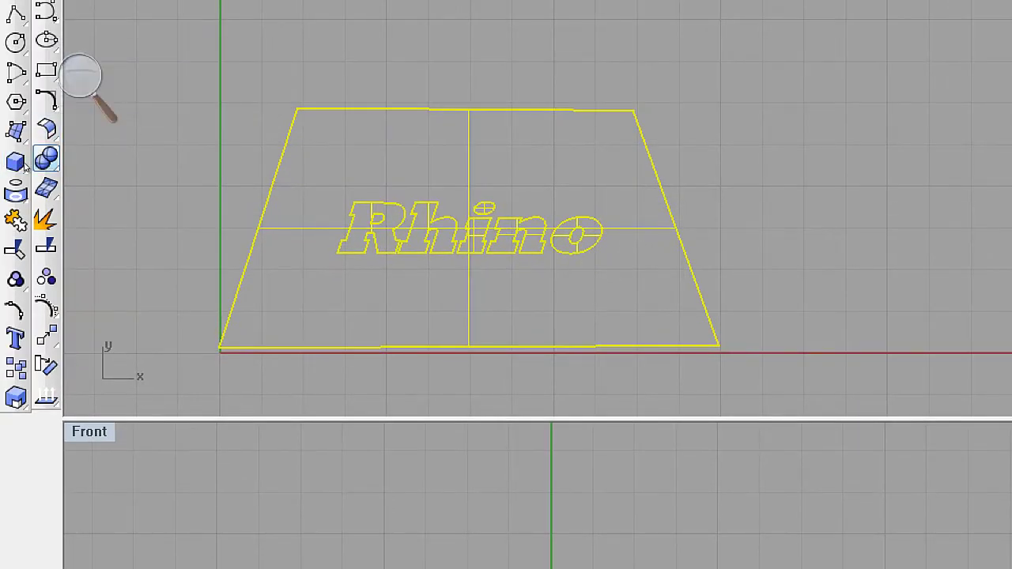
pyautogui.click(46, 158)
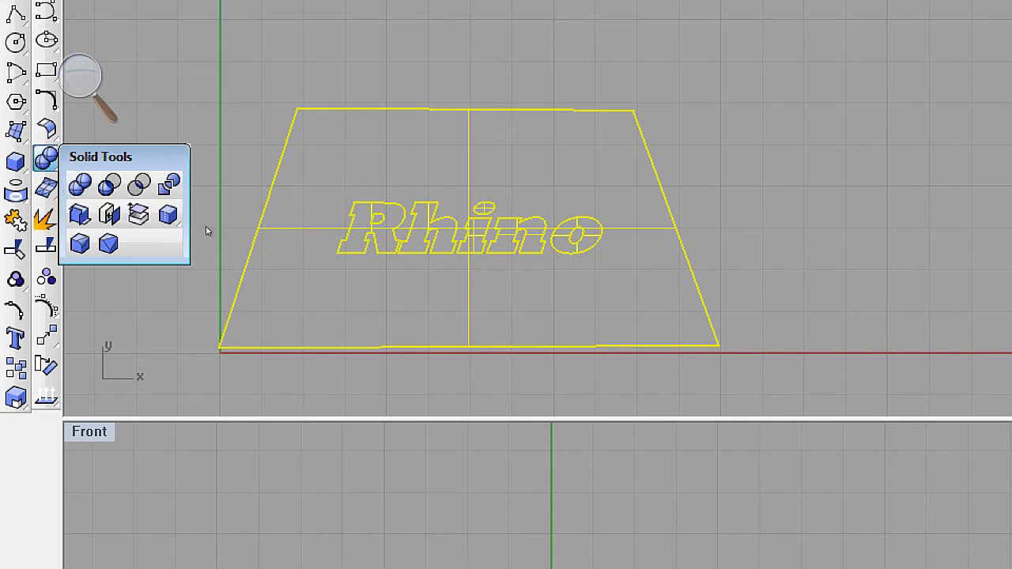
pyautogui.click(45, 173)
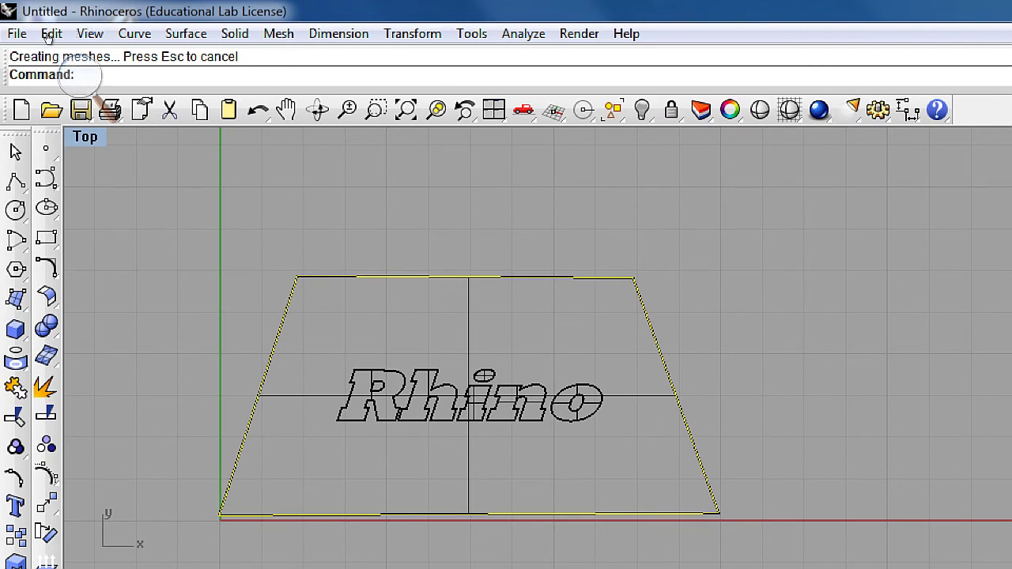
pyautogui.click(79, 73)
pyautogui.click(72, 88)
pyautogui.click(45, 55)
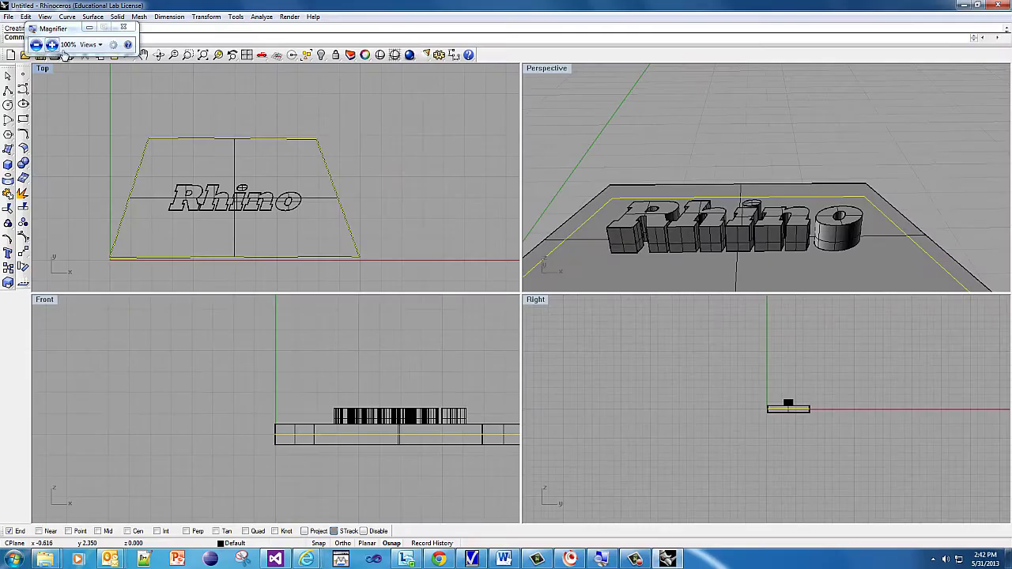
pyautogui.click(483, 133)
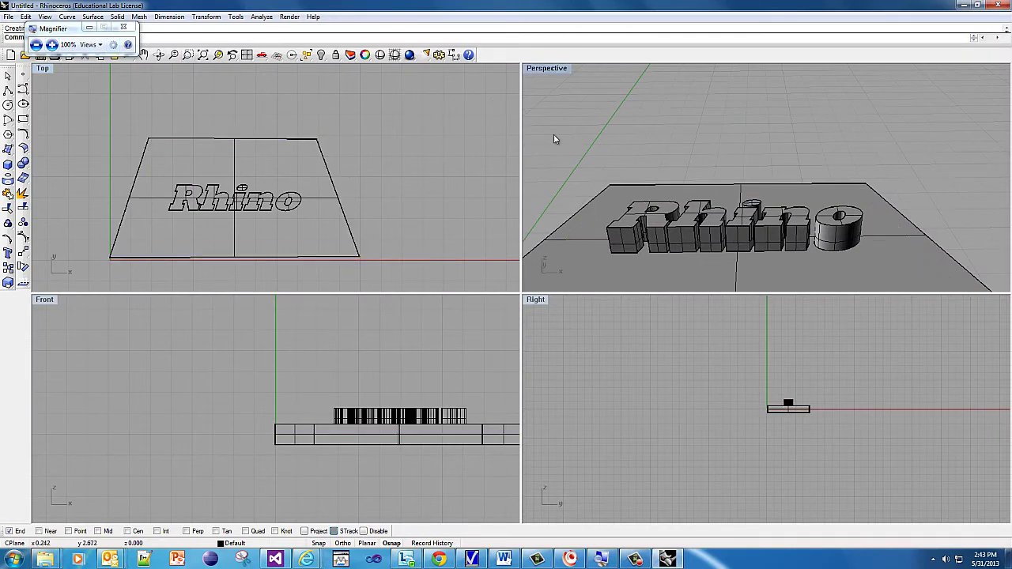
pyautogui.hotkey('ctrl', 'a')
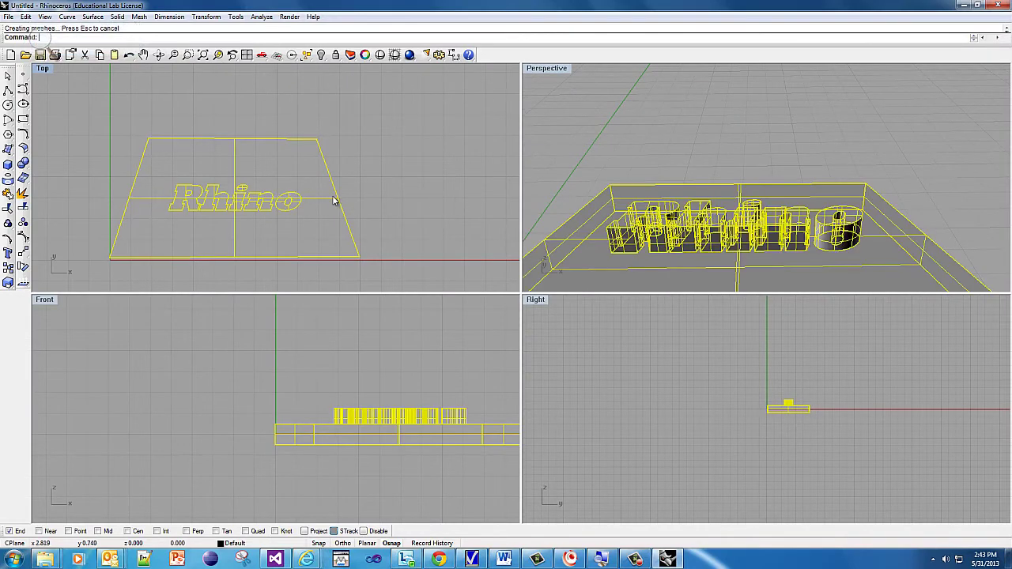
pyautogui.click(391, 151)
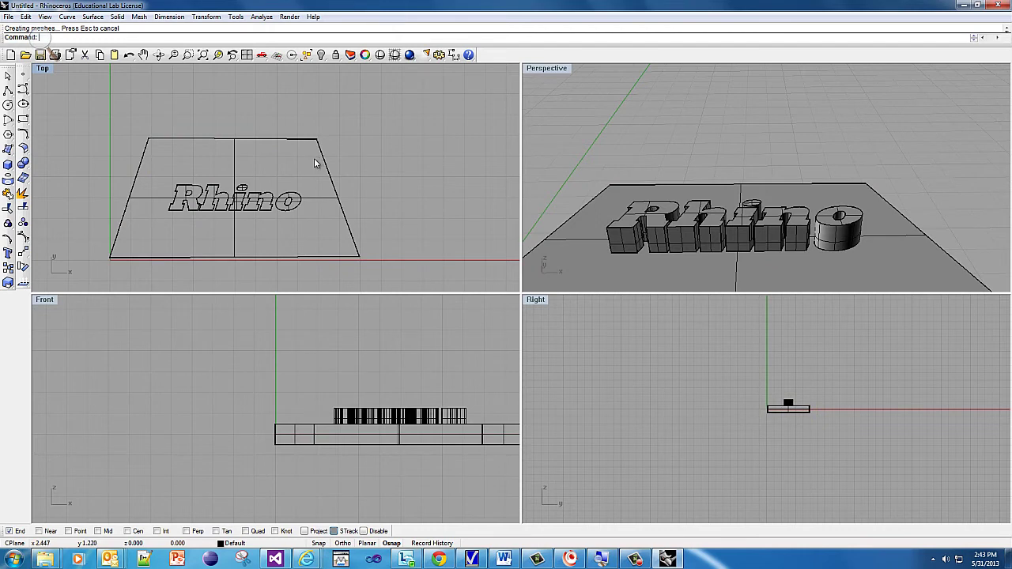
pyautogui.hotkey('ctrl', 'a')
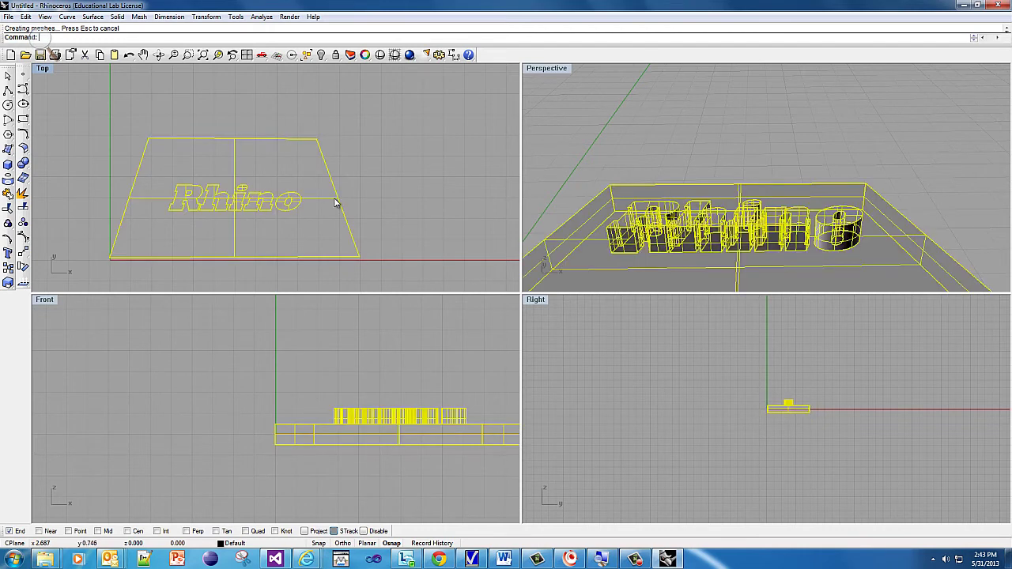
pyautogui.click(376, 186)
pyautogui.hotkey('ctrl', 'a')
pyautogui.click(371, 193)
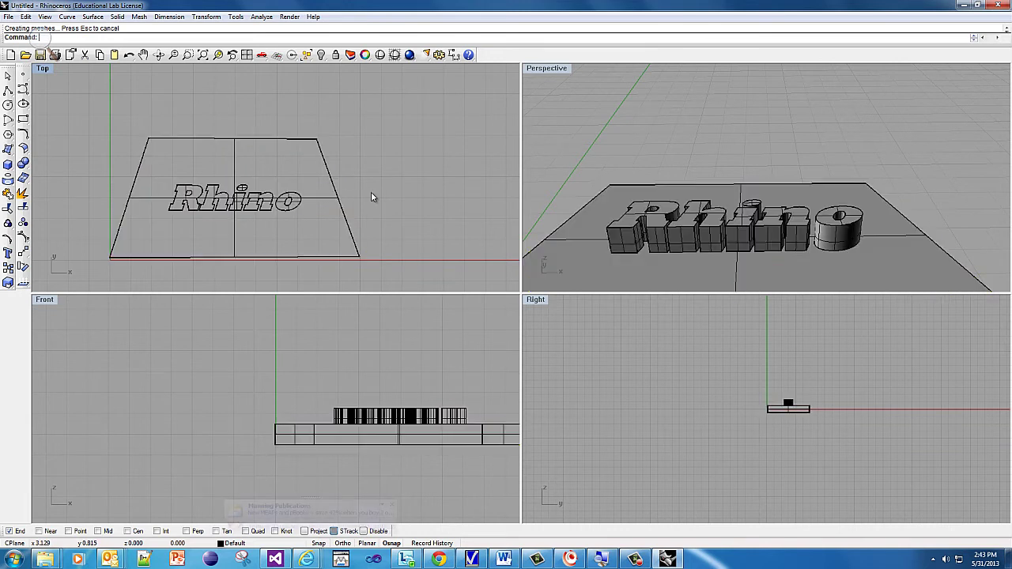
# Shift the slab and Rhino text together, then move the text up and left.
pyautogui.click(7, 253)
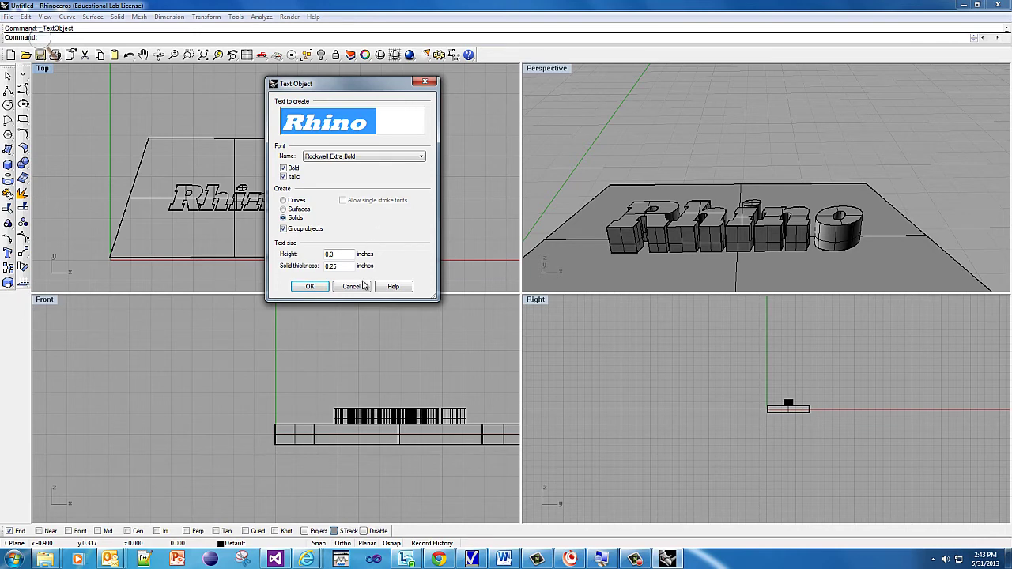
pyautogui.click(351, 286)
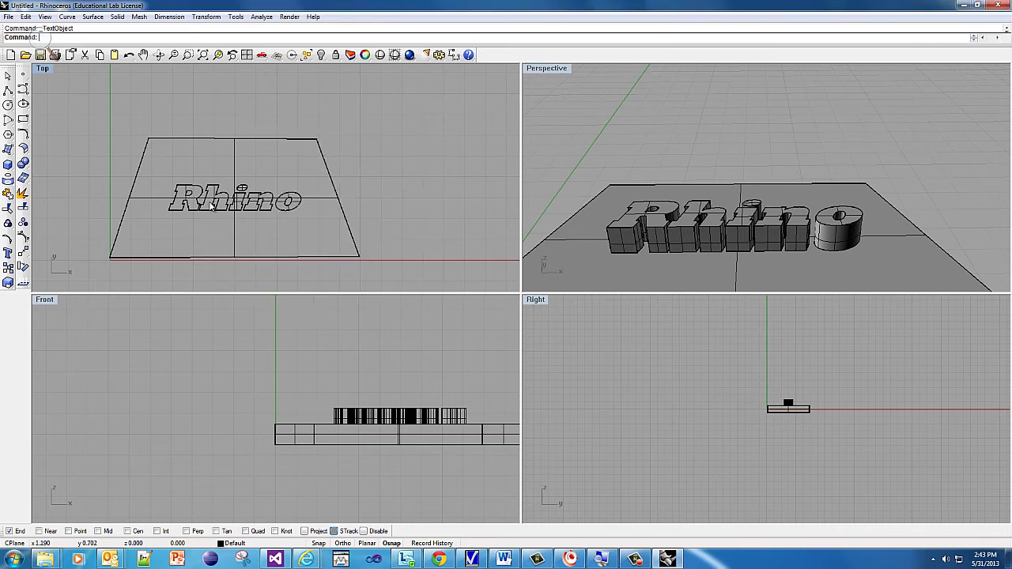
pyautogui.moveTo(211, 204)
pyautogui.mouseDown()
pyautogui.moveTo(204, 189)
pyautogui.moveTo(215, 203)
pyautogui.mouseUp()
pyautogui.click(237, 413)
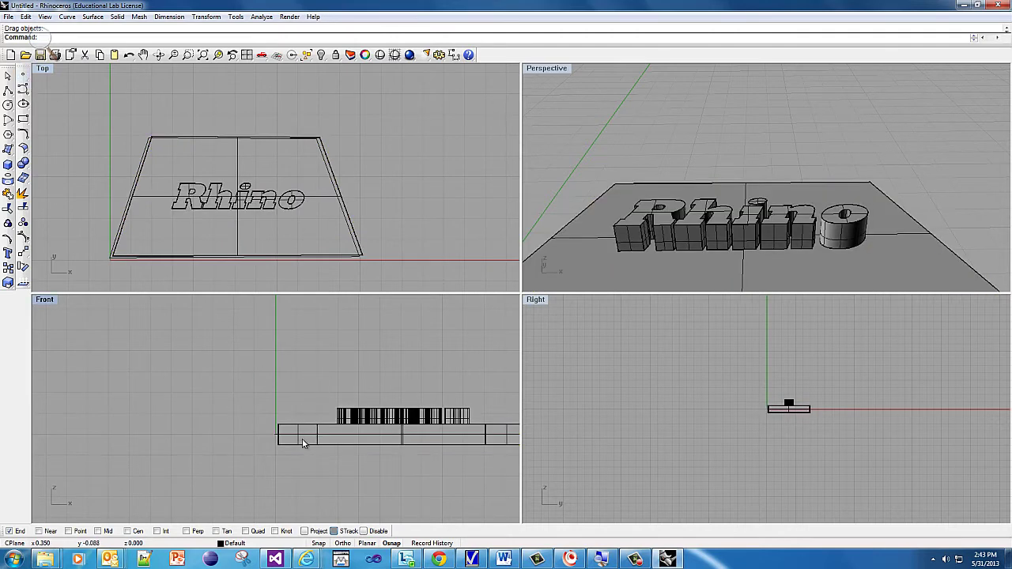
pyautogui.moveTo(305, 433); pyautogui.dragTo(196, 366)
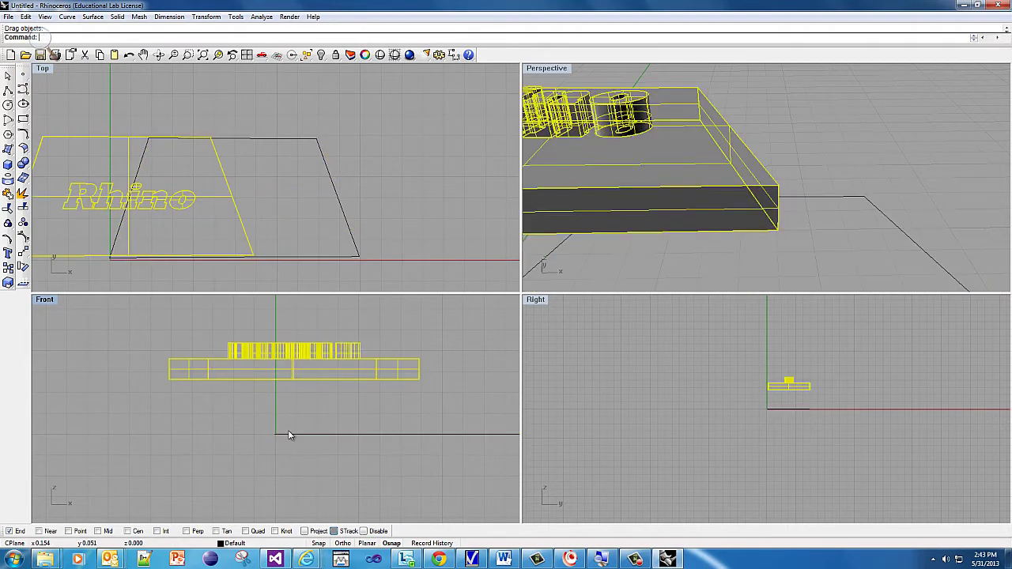
# Delete the leftover trapezoid outline and move the slab and text to the right.
pyautogui.click(290, 433)
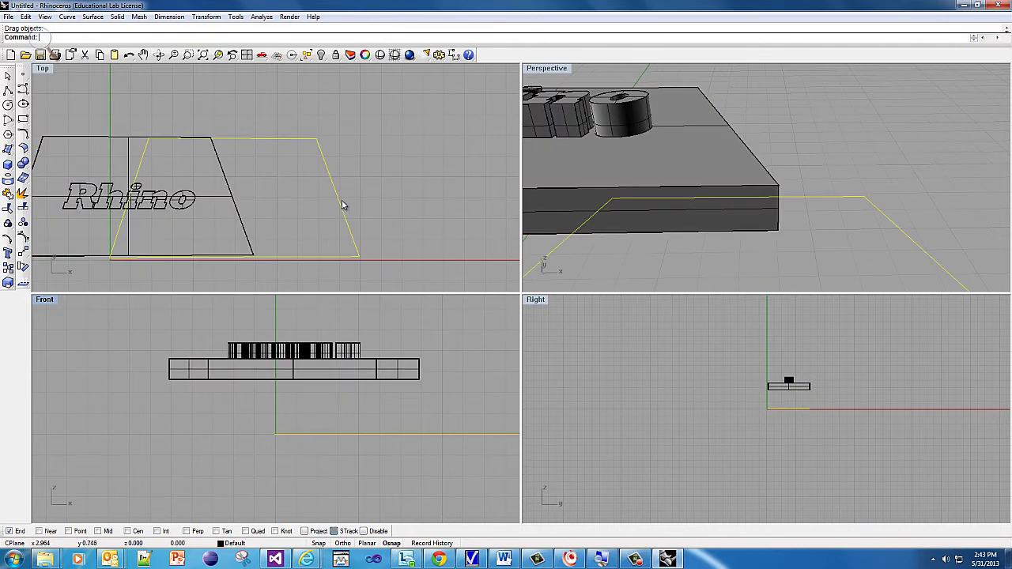
pyautogui.press('Delete')
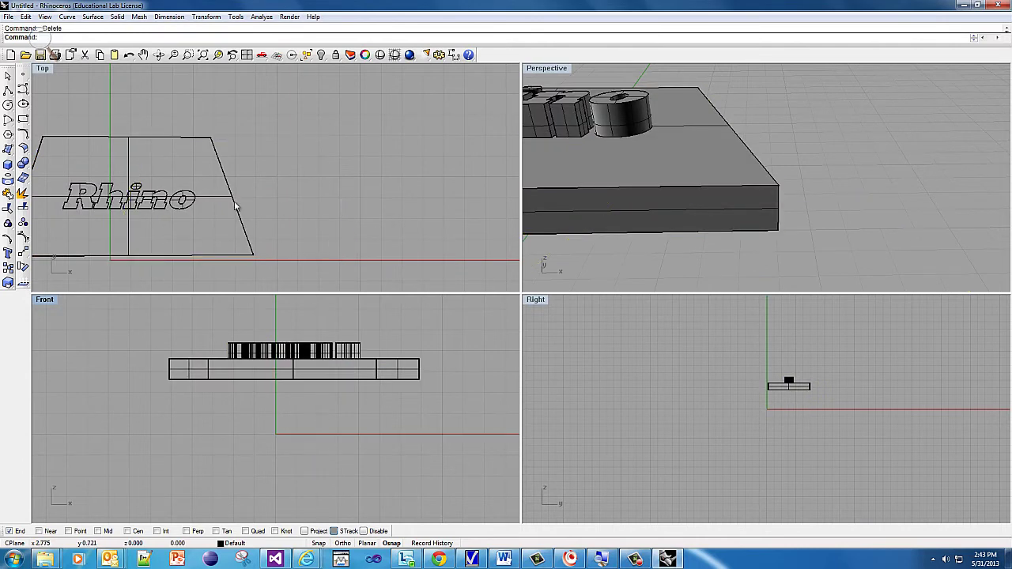
pyautogui.moveTo(266, 215); pyautogui.dragTo(366, 189)
pyautogui.click(361, 183)
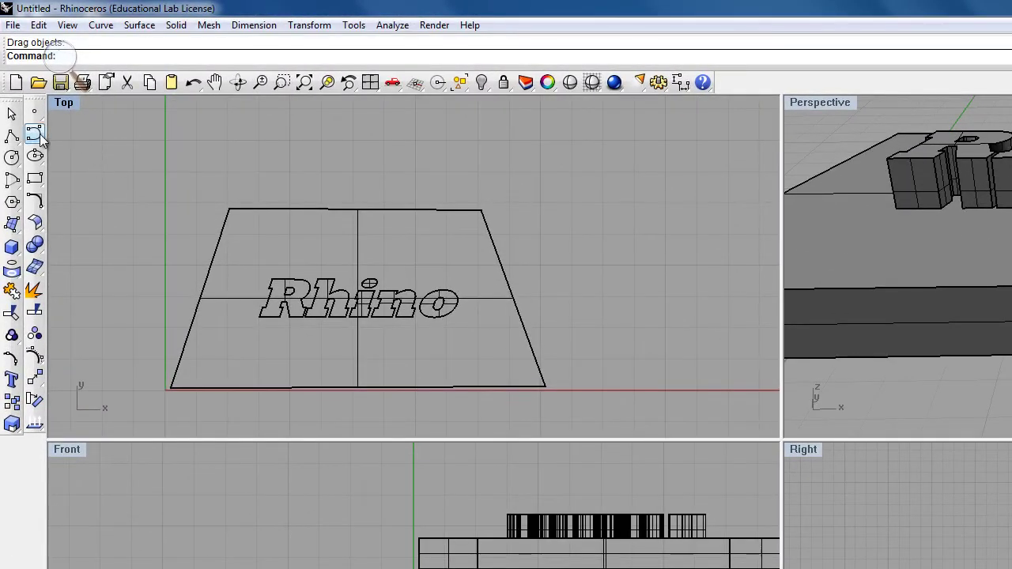
# Draw a Center, Radius circle centred on the slab's lower-right corner and select it.
pyautogui.click(35, 134)
pyautogui.click(11, 157)
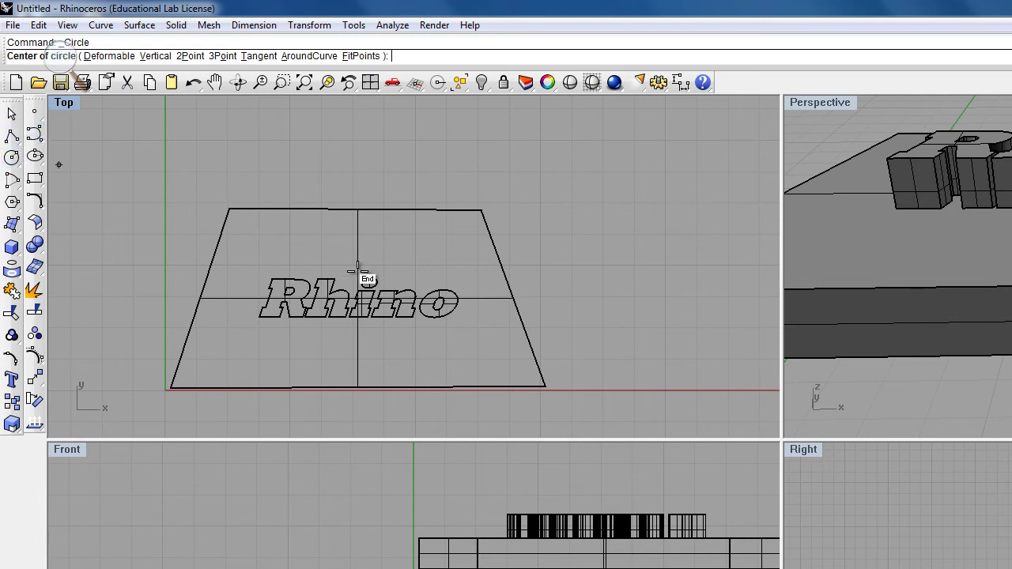
pyautogui.click(533, 379)
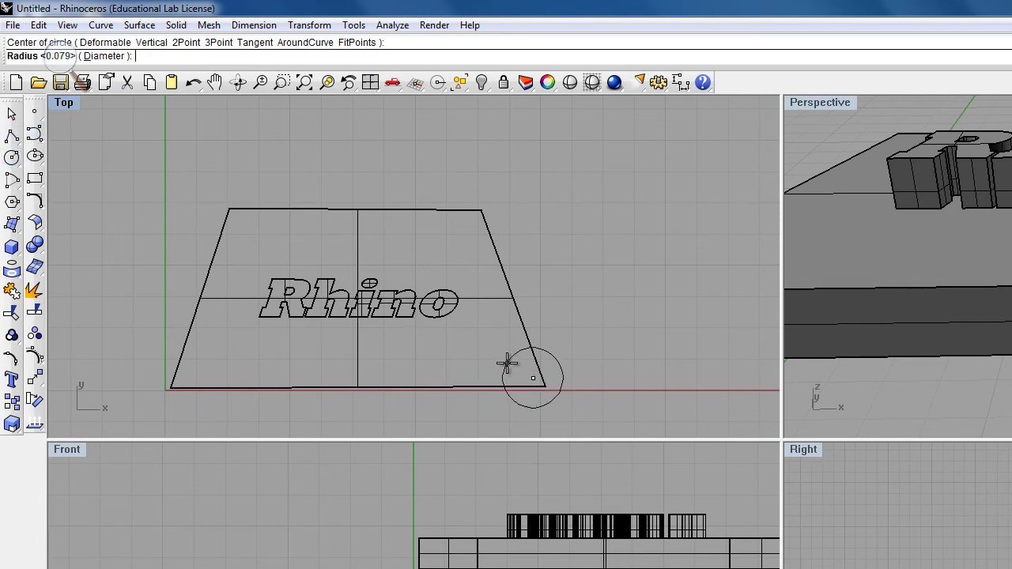
pyautogui.click(498, 355)
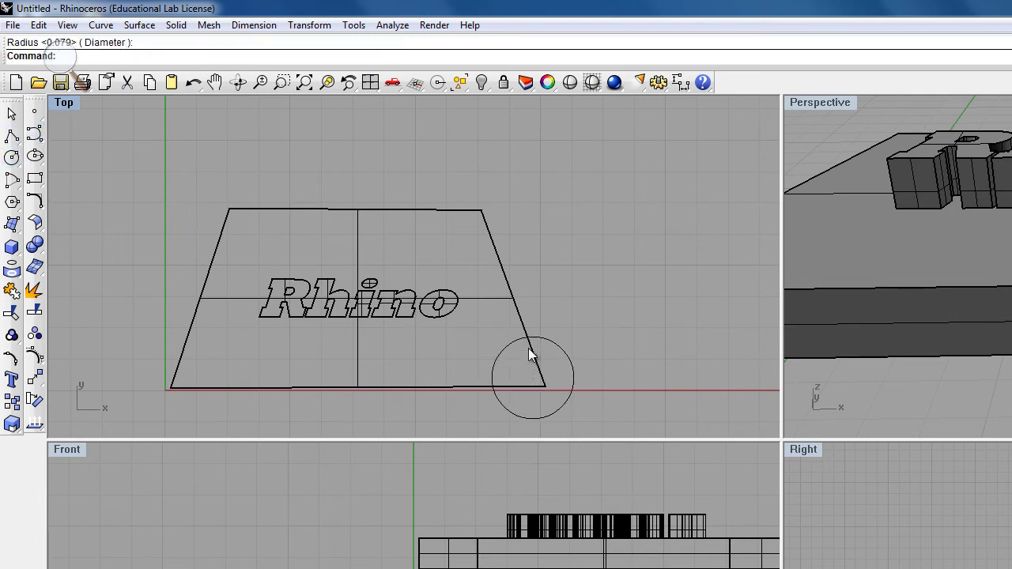
pyautogui.click(541, 344)
# Extrude the corner circle straight up with Cap=Yes into a closed cylinder.
pyautogui.click(139, 25)
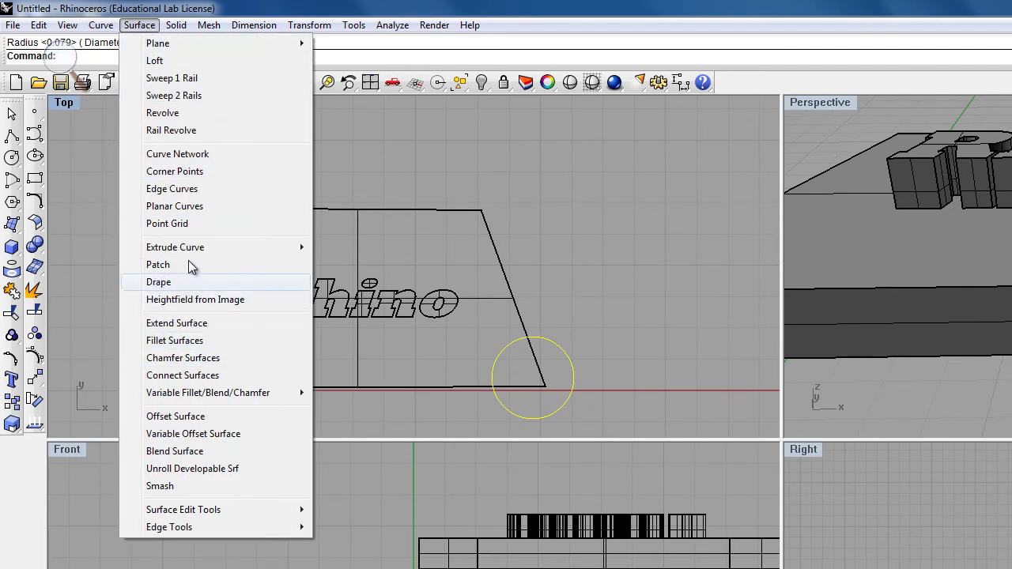
pyautogui.moveTo(189, 249)
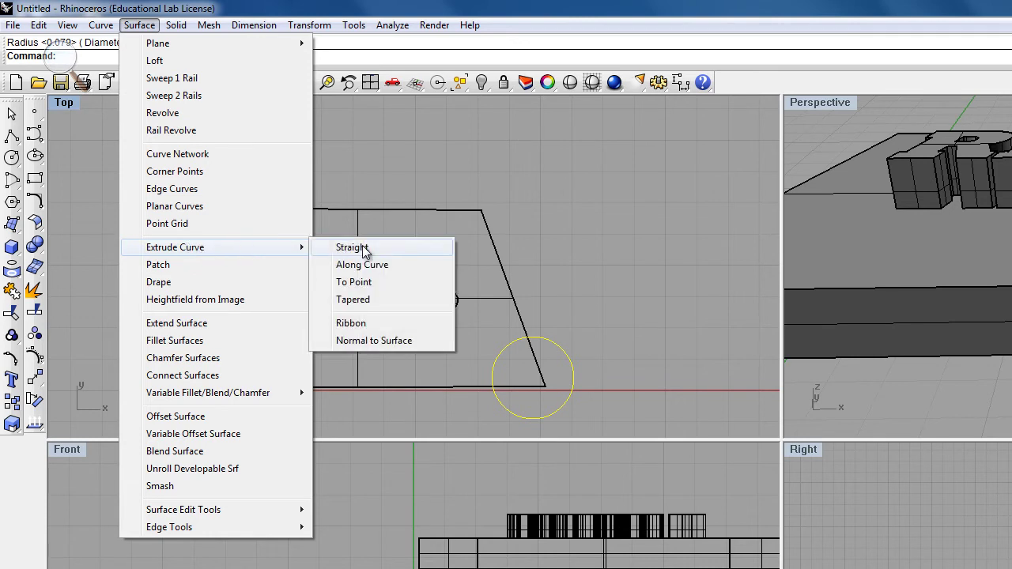
pyautogui.click(350, 250)
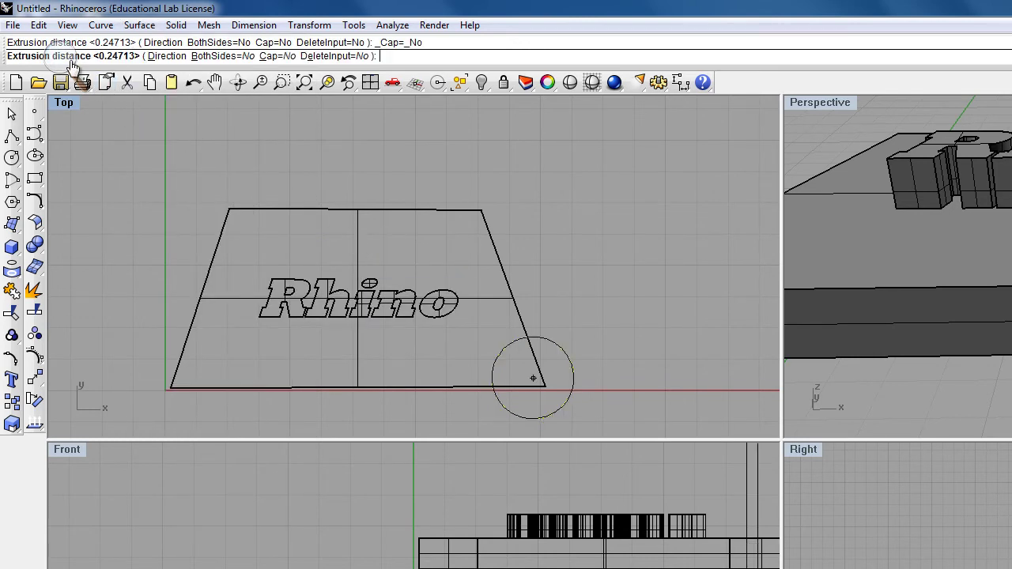
pyautogui.click(71, 71)
pyautogui.click(77, 68)
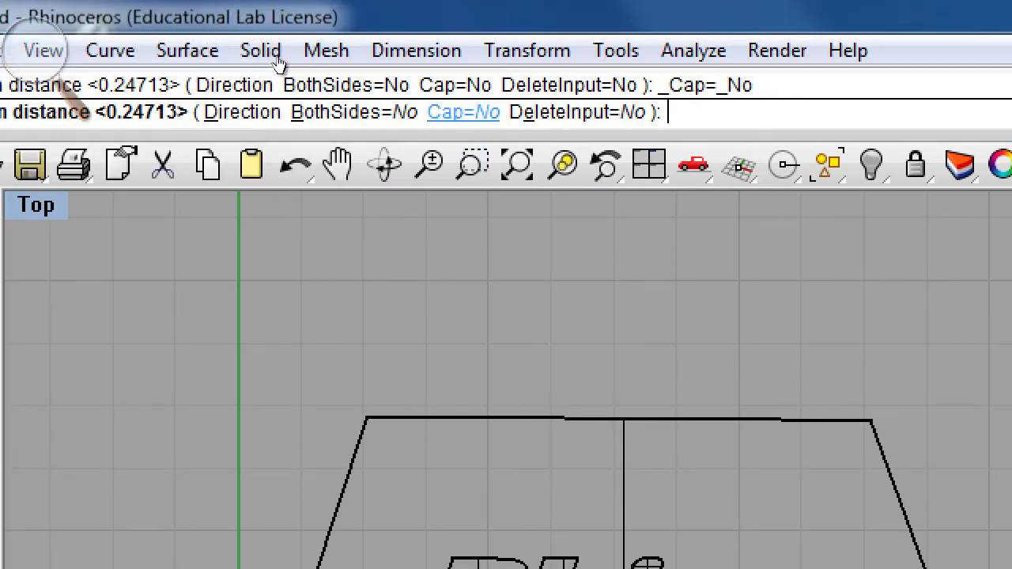
pyautogui.click(463, 112)
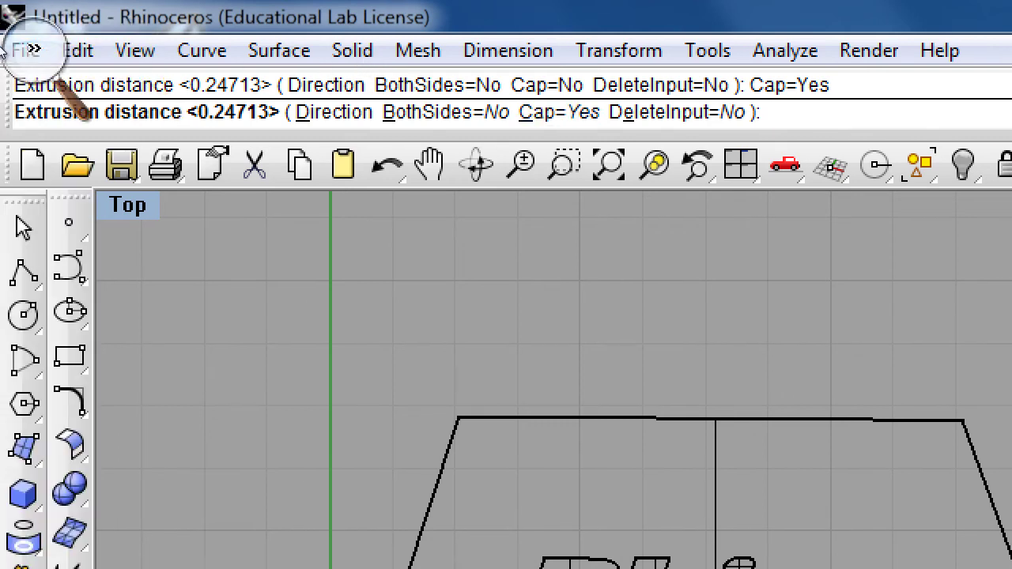
pyautogui.click(21, 33)
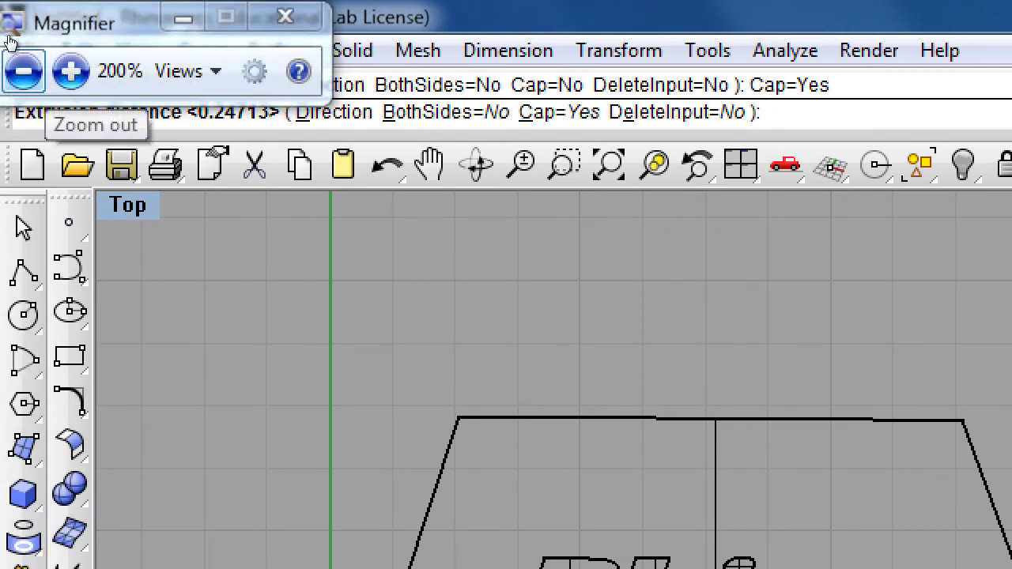
pyautogui.click(31, 70)
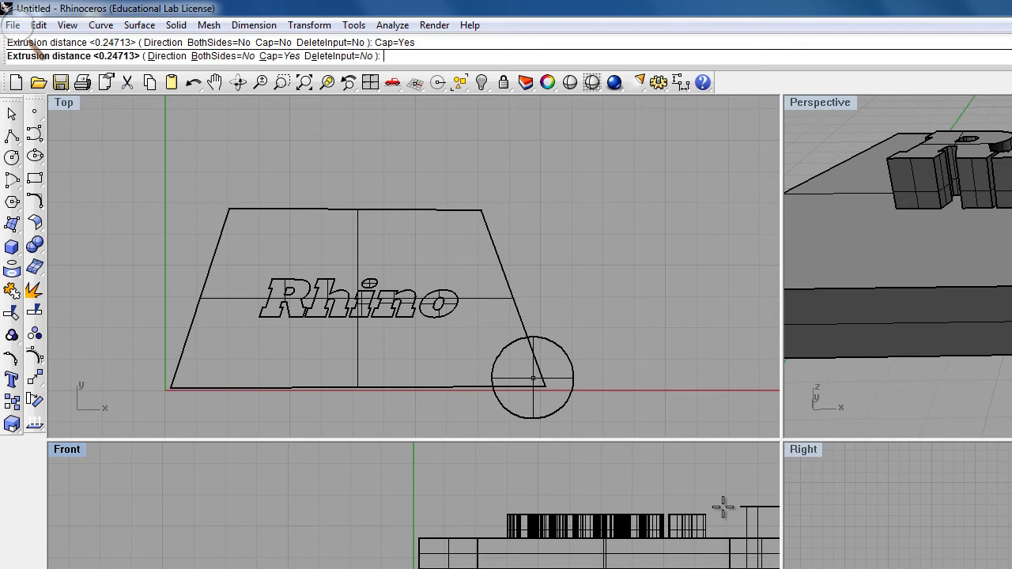
# Check the cylinder in a maximized Front view, then orbit Perspective around it.
pyautogui.doubleClick(71, 449)
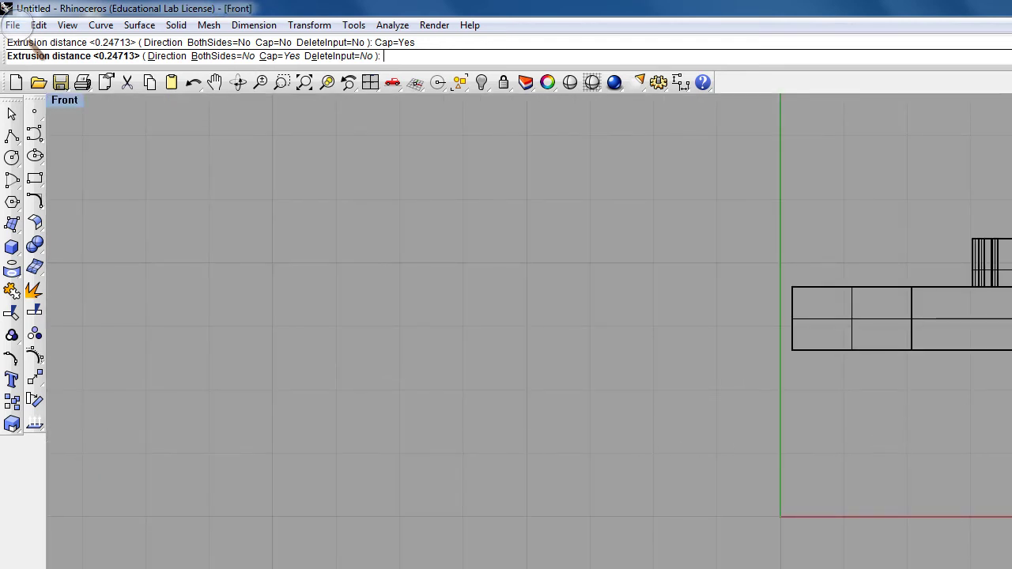
pyautogui.scroll(-3, 923, 450)
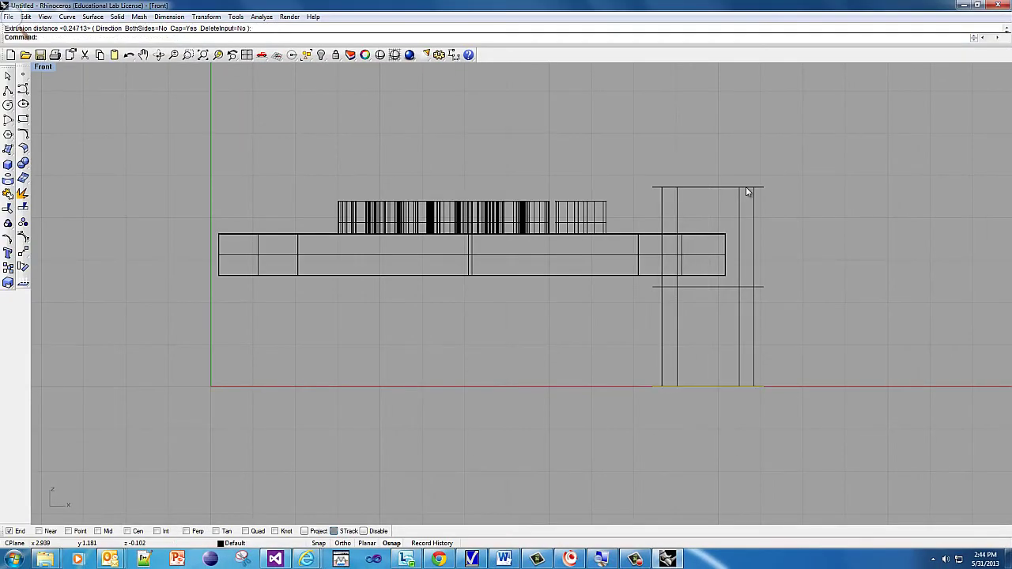
pyautogui.doubleClick(39, 66)
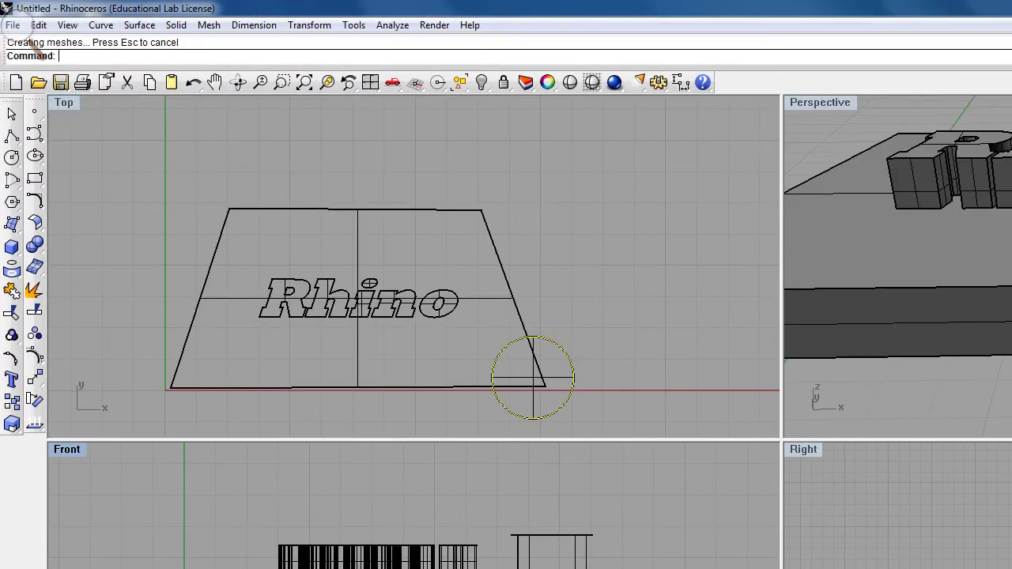
pyautogui.scroll(-5, 1003, 342)
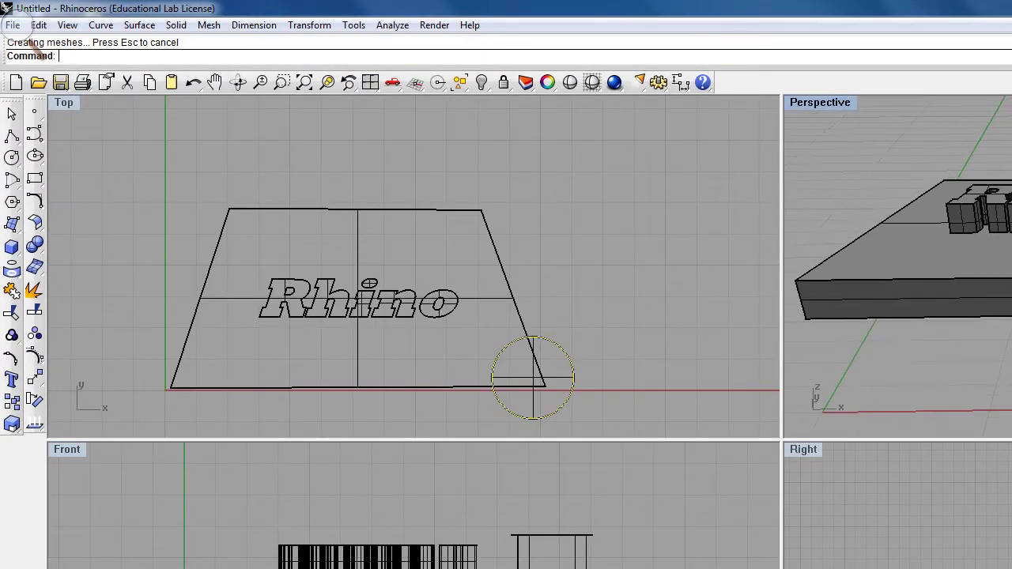
pyautogui.click(238, 82)
pyautogui.moveTo(964, 237); pyautogui.dragTo(976, 318)
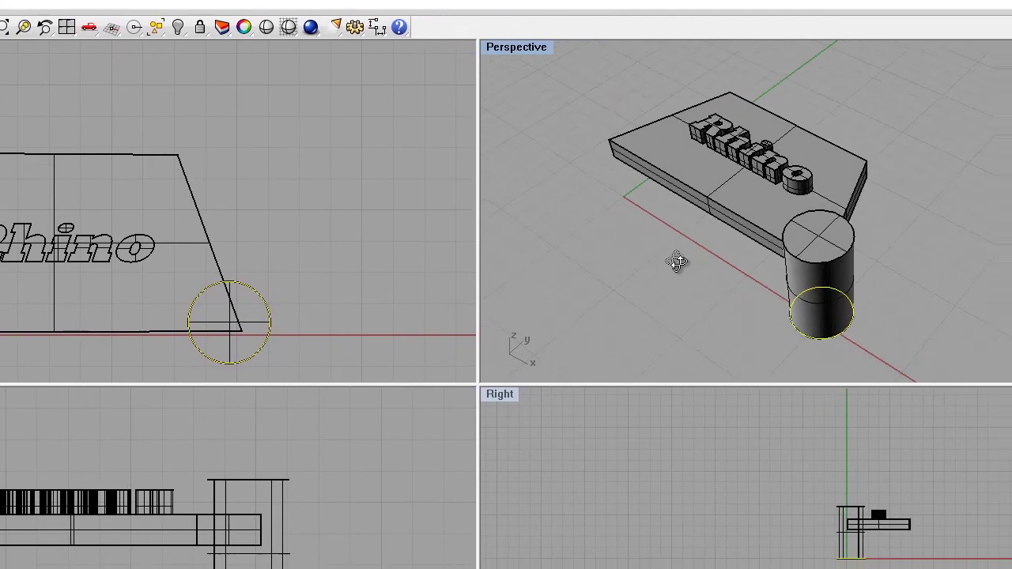
pyautogui.moveTo(656, 261); pyautogui.dragTo(850, 116)
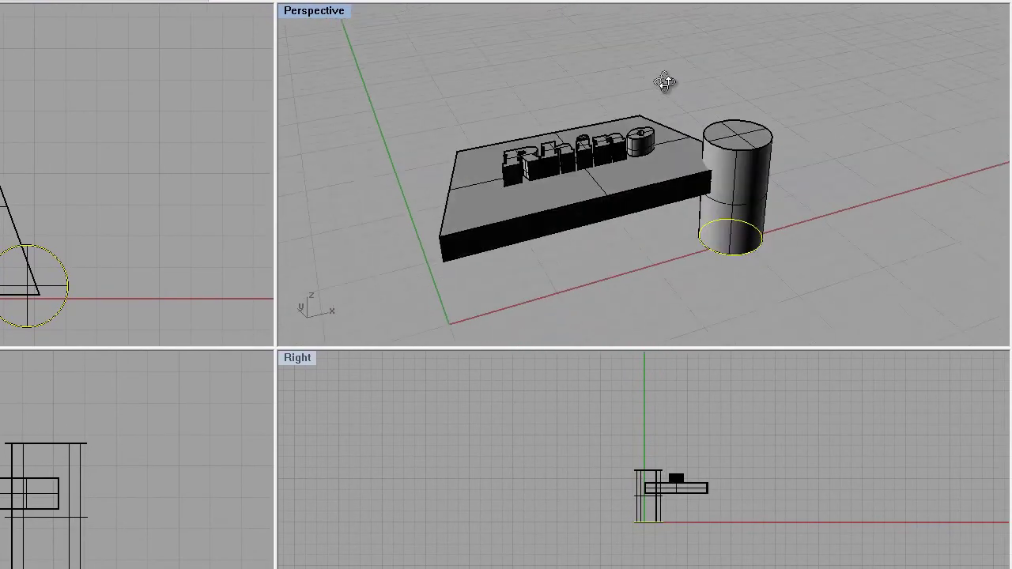
pyautogui.moveTo(664, 82); pyautogui.dragTo(732, 137)
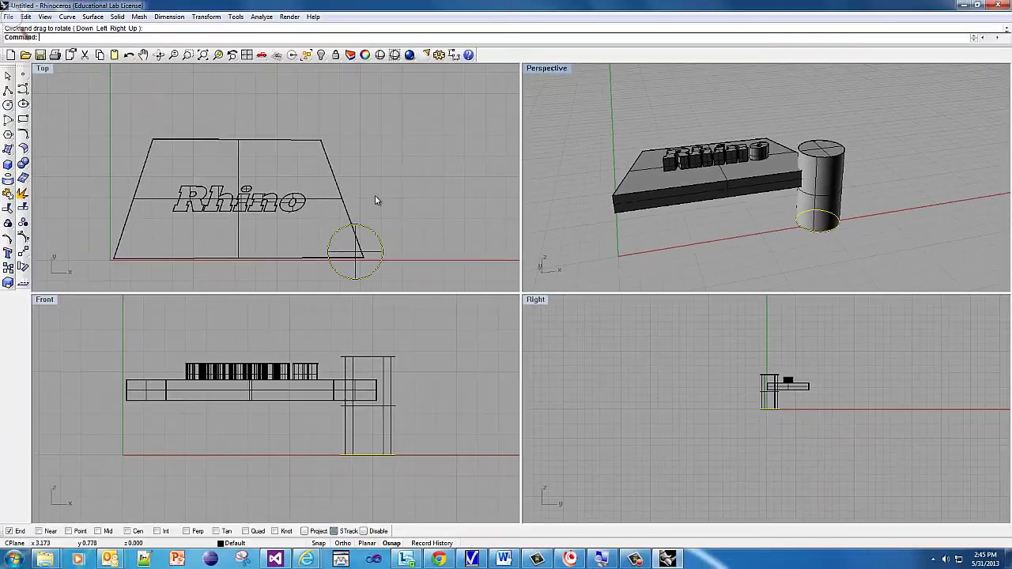
# Boolean Difference with the cylinder as first set and the slab plus text as second set.
pyautogui.click(374, 196)
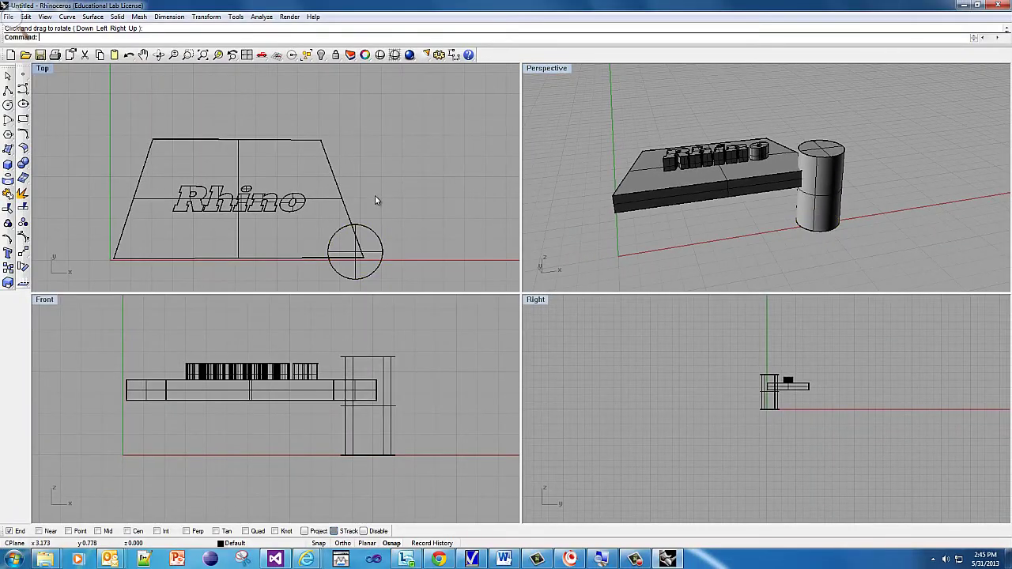
pyautogui.click(23, 164)
pyautogui.click(23, 164)
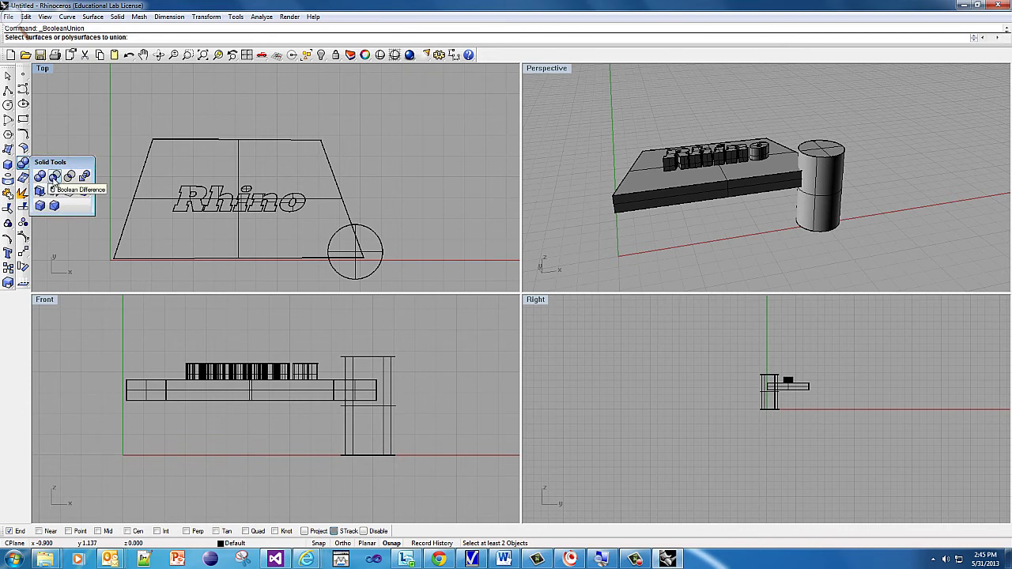
pyautogui.click(54, 177)
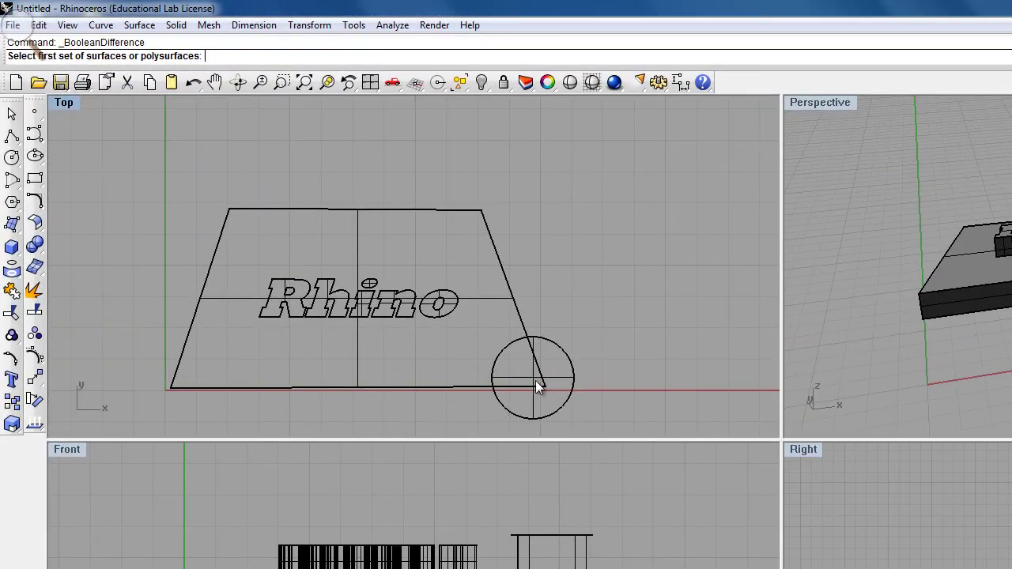
pyautogui.click(558, 352)
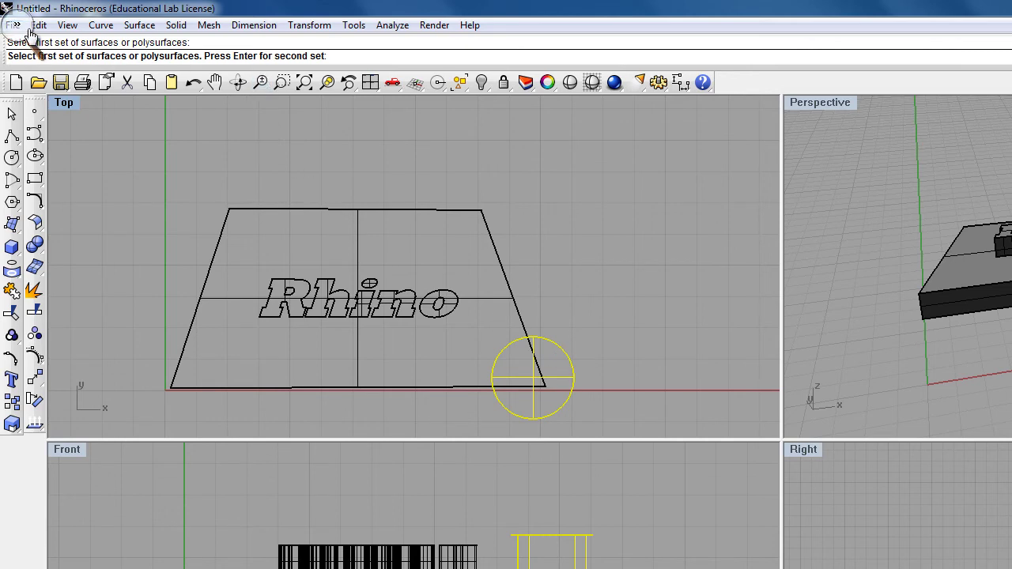
pyautogui.click(30, 37)
pyautogui.click(45, 37)
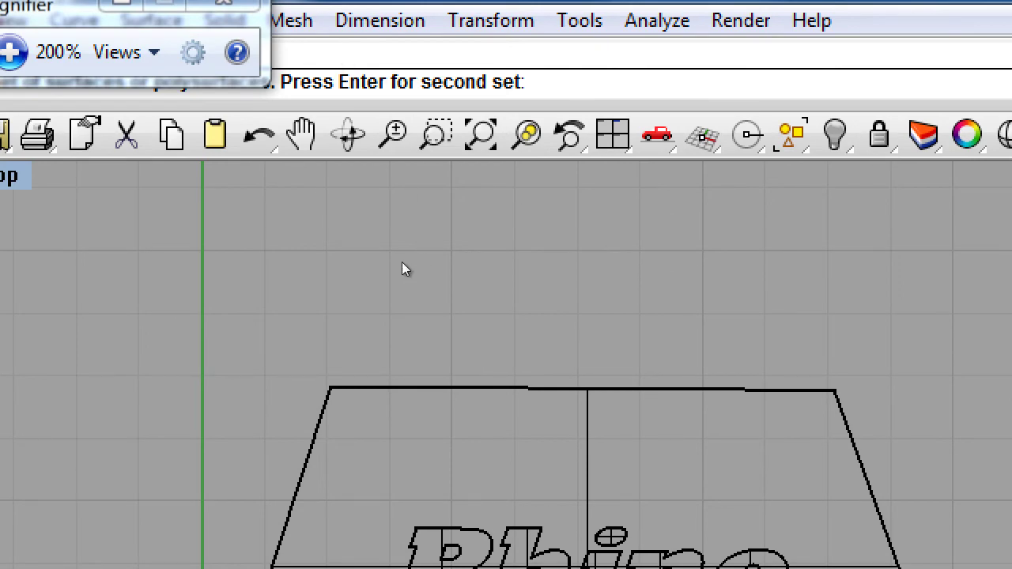
pyautogui.press('Return')
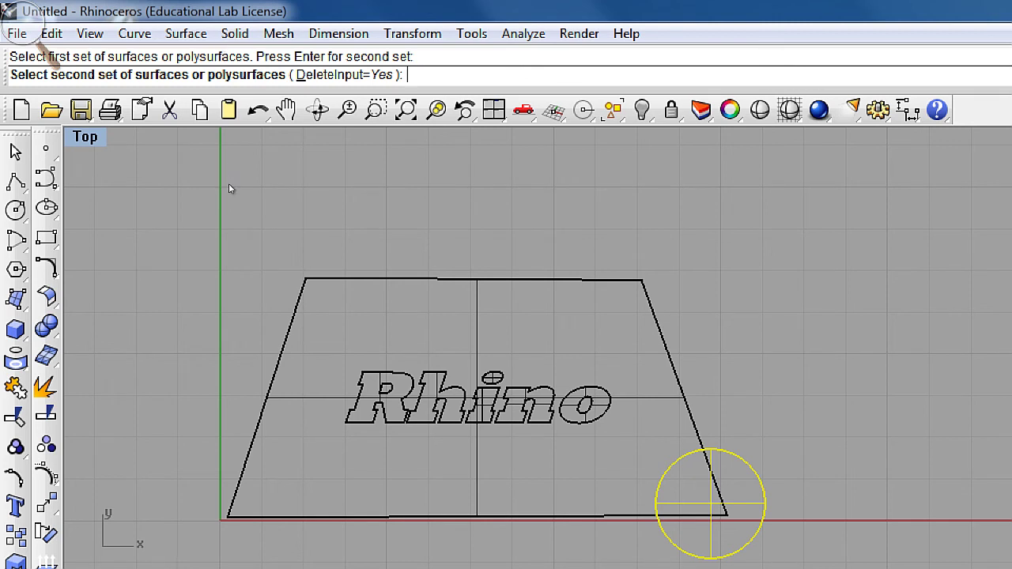
pyautogui.hotkey('ctrl', 'a')
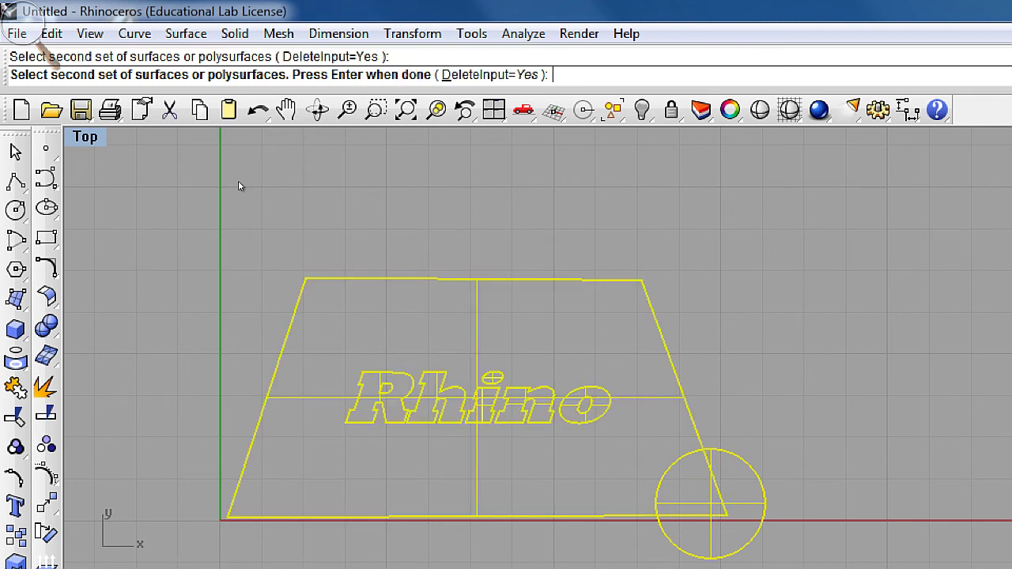
pyautogui.press('Return')
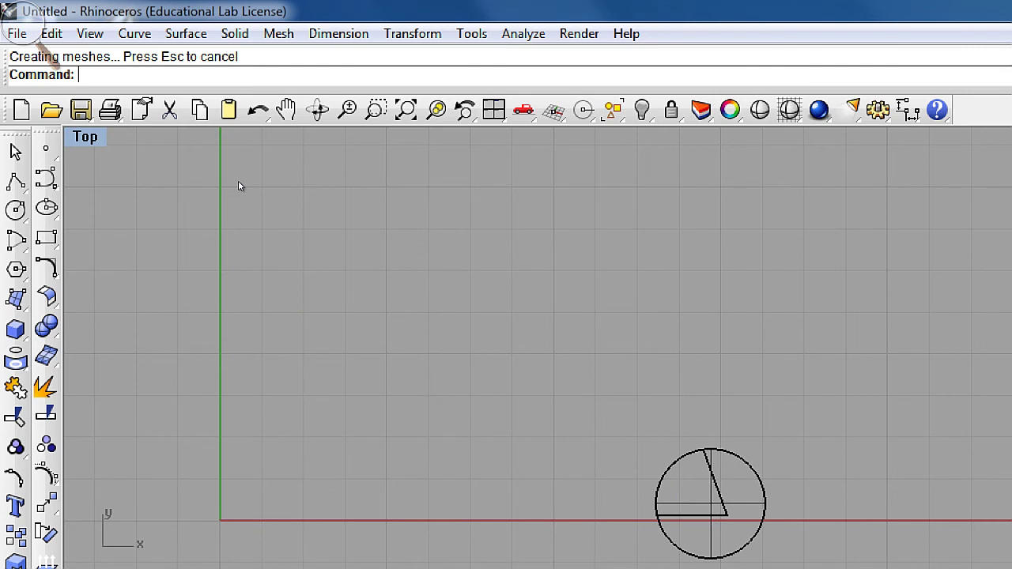
# Undo the reversed subtraction, then Boolean-difference the cylinder from the slab and Rhino lettering.
pyautogui.hotkey('ctrl', 'z')
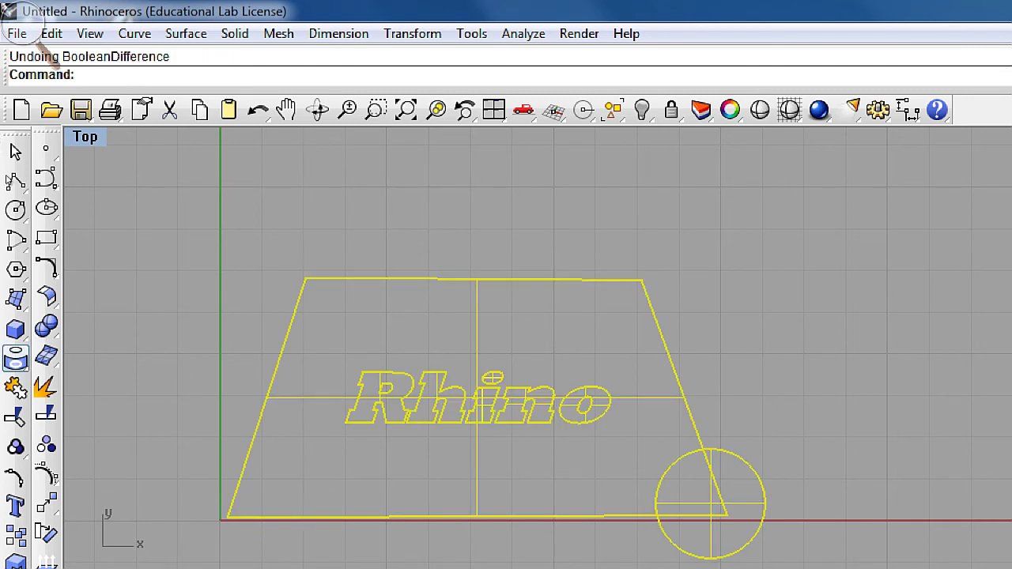
pyautogui.press('Escape')
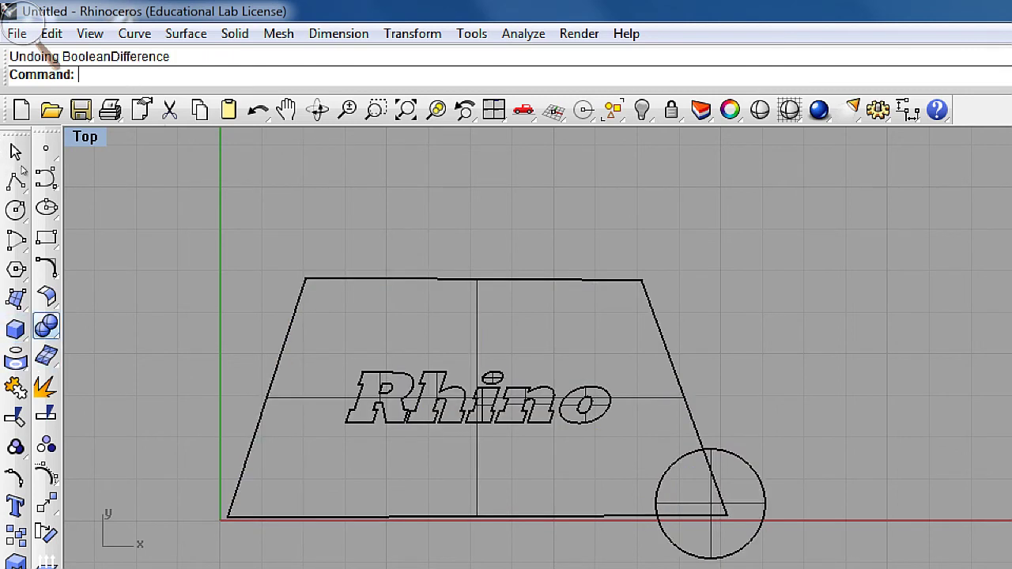
pyautogui.click(46, 325)
pyautogui.click(109, 352)
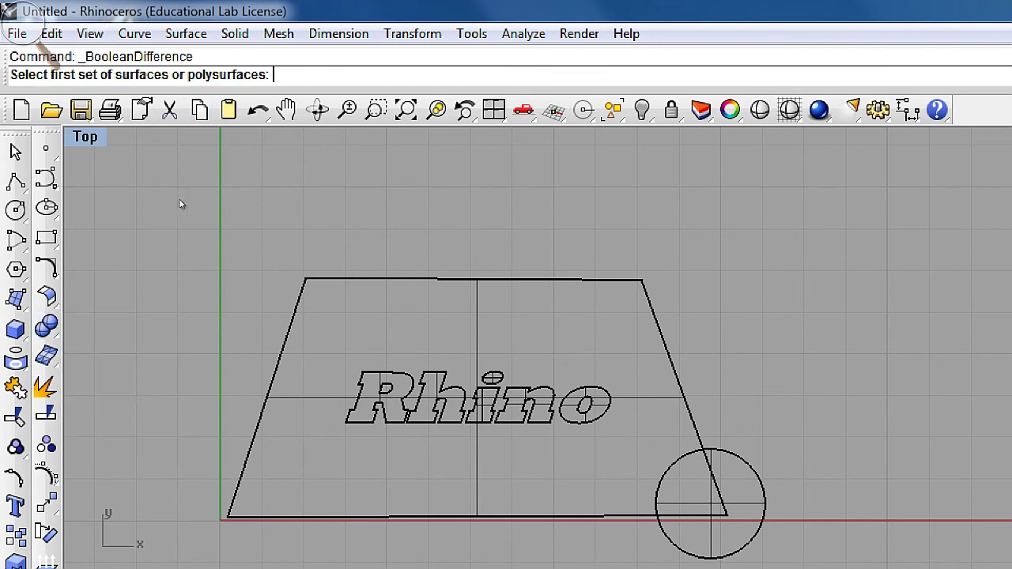
pyautogui.moveTo(184, 199); pyautogui.dragTo(739, 534)
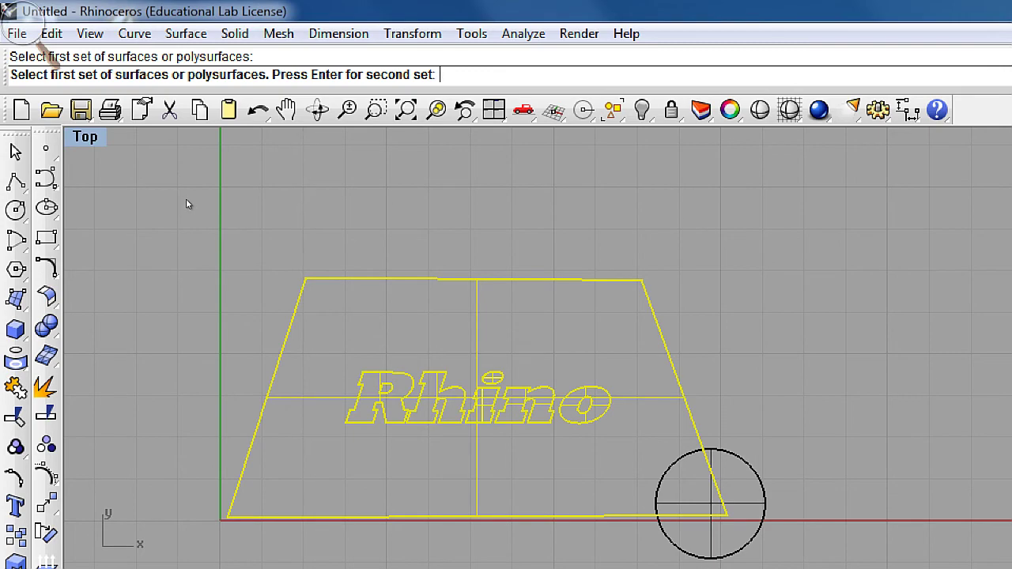
pyautogui.press('Return')
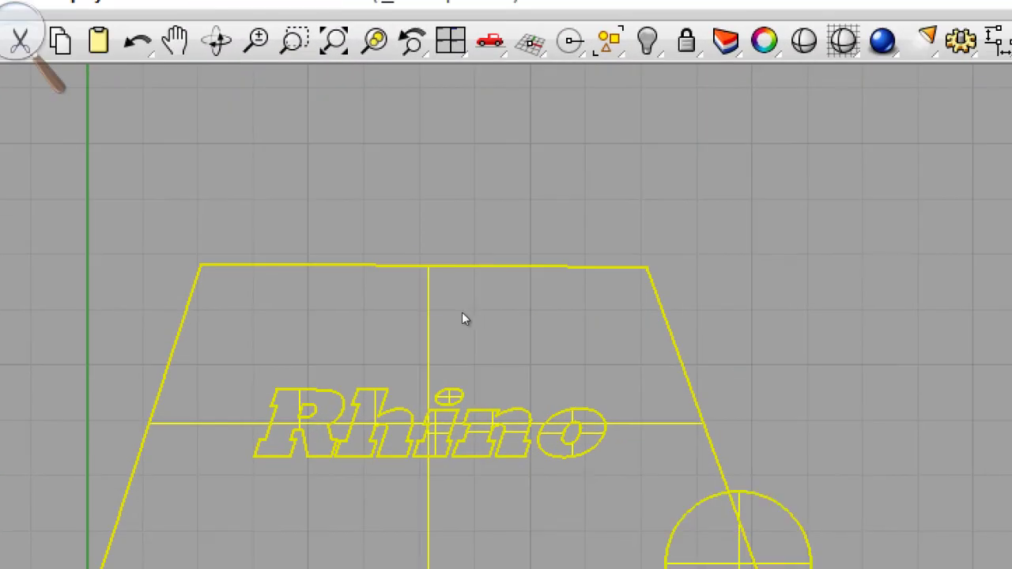
pyautogui.press('Return')
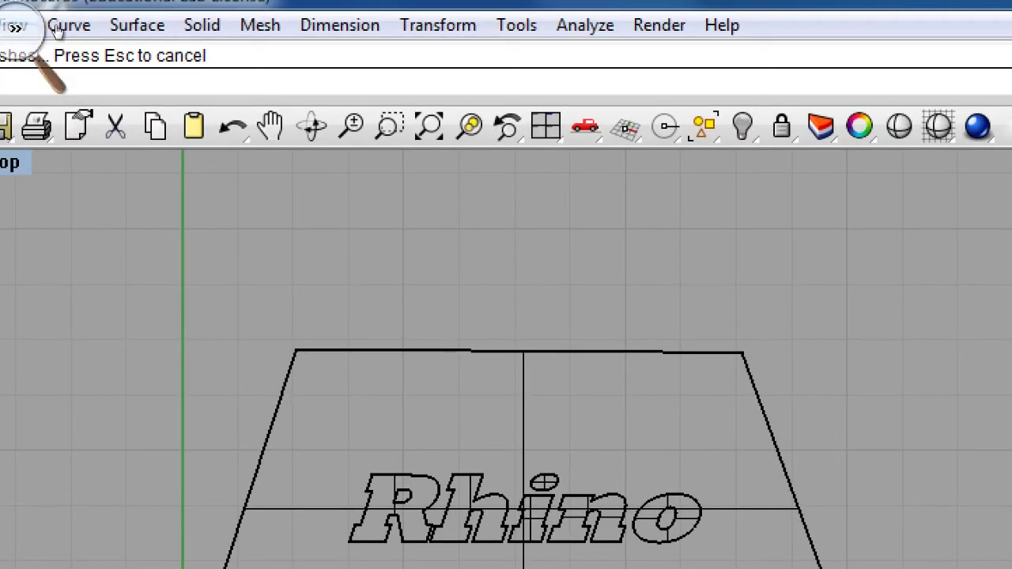
# Orbit the Perspective view to the notched corner and delete the leftover circle curve.
pyautogui.click(20, 30)
pyautogui.click(9, 49)
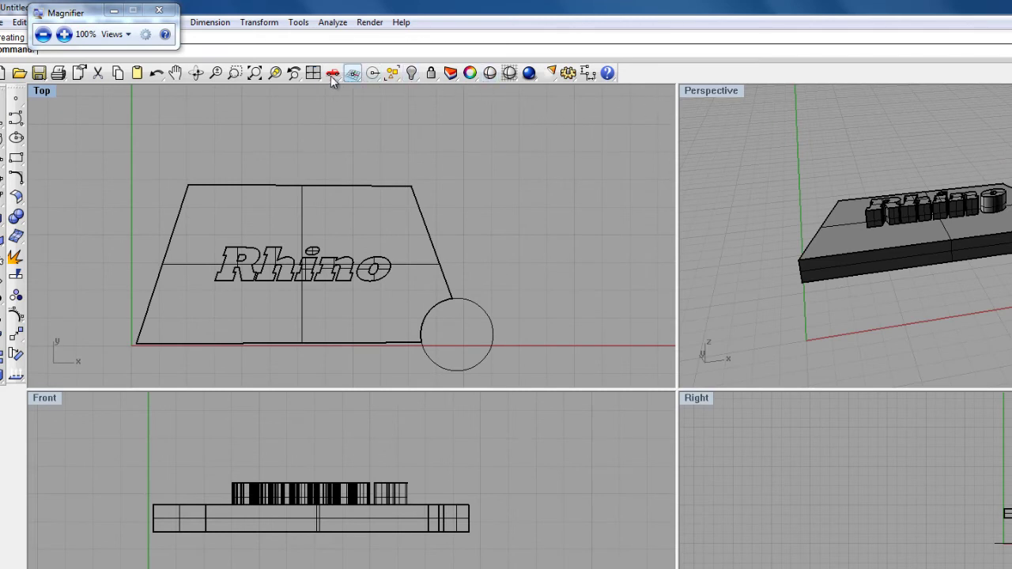
pyautogui.rightClick(588, 150)
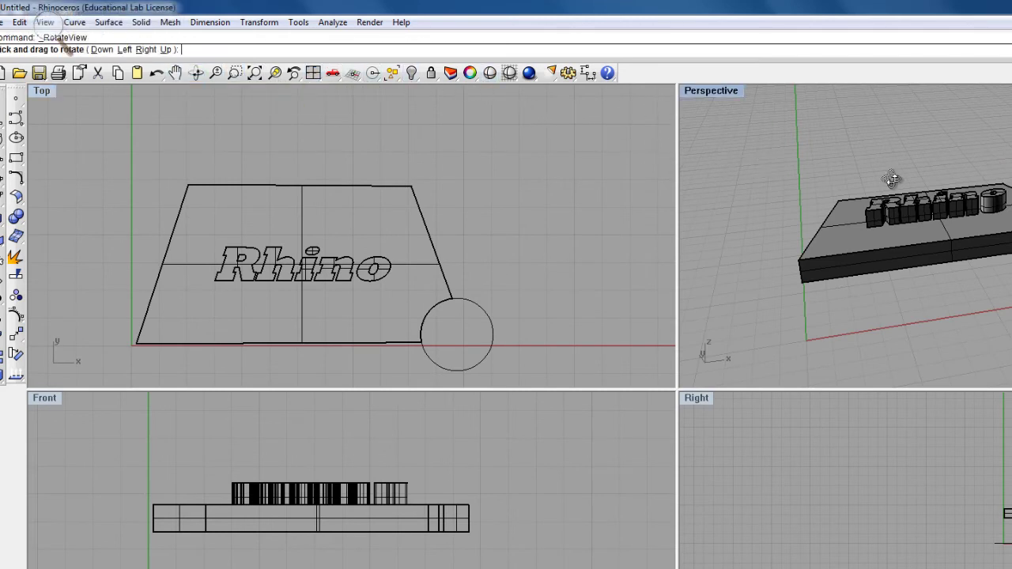
pyautogui.moveTo(952, 184); pyautogui.dragTo(808, 284)
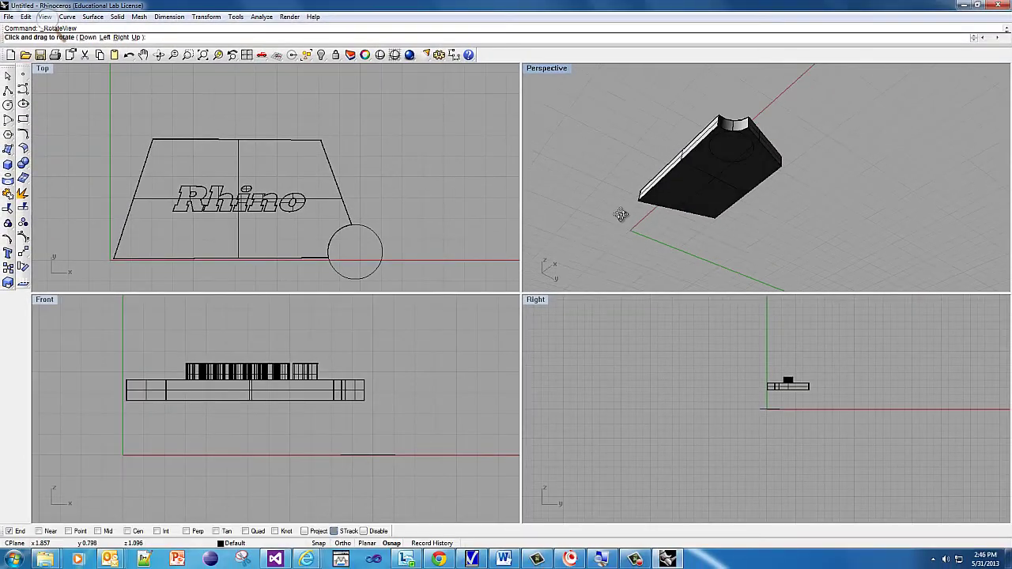
pyautogui.moveTo(621, 215); pyautogui.dragTo(742, 199)
pyautogui.press('Escape')
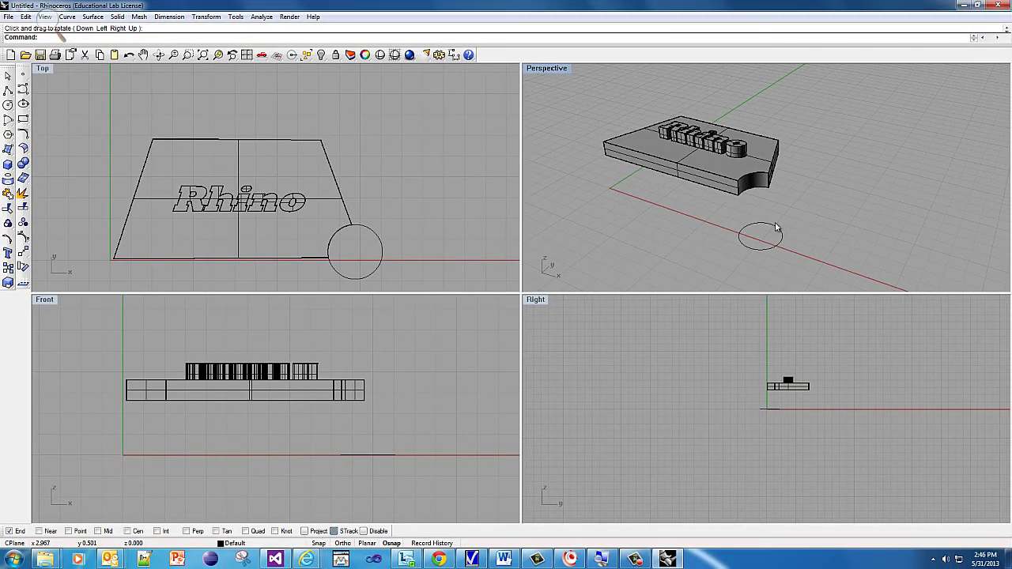
pyautogui.click(770, 227)
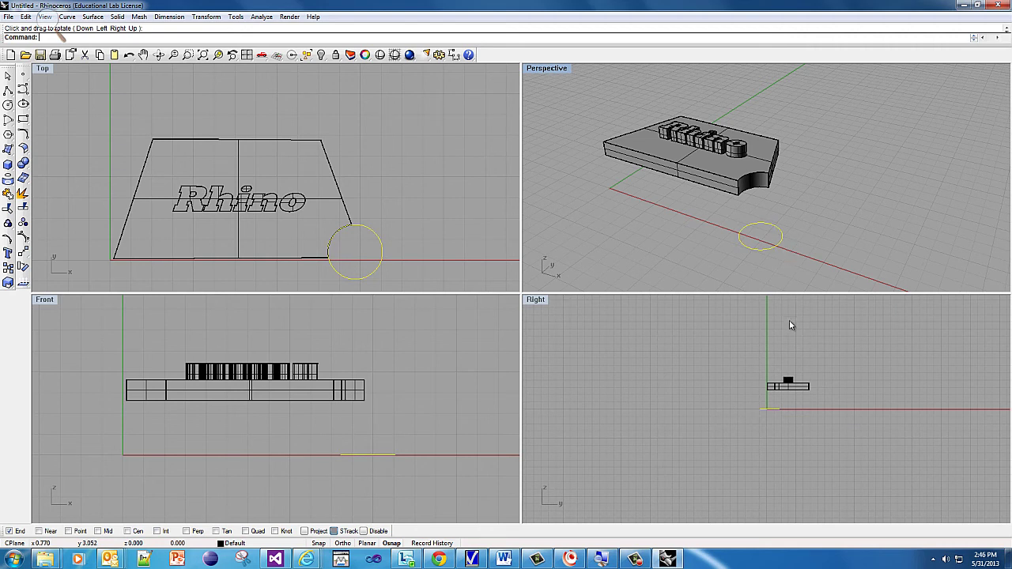
pyautogui.press('Delete')
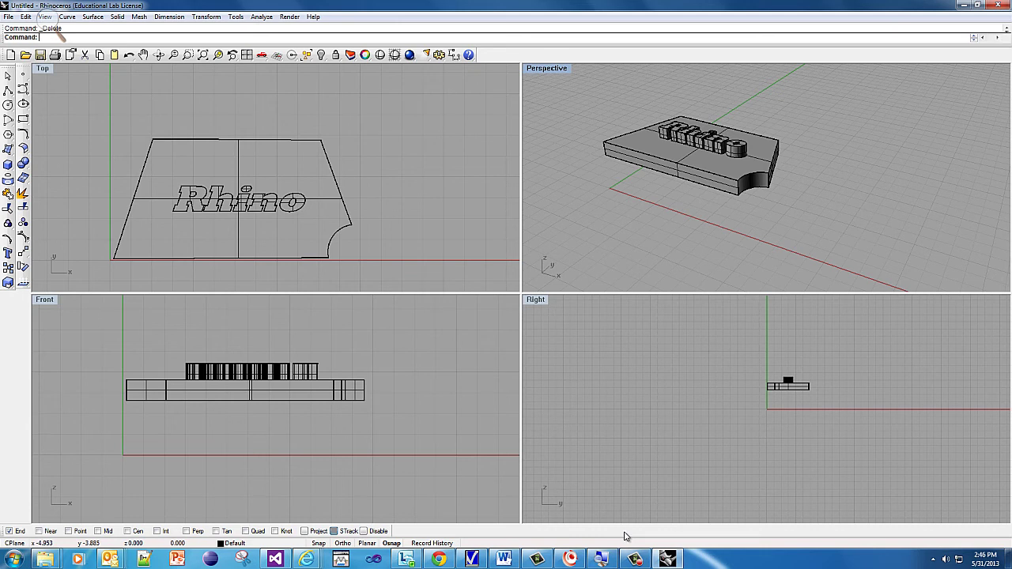
# Save As into the 3D Print Projects > ATL folder with file name cw_Rhino.
pyautogui.moveTo(637, 560)
pyautogui.click(10, 17)
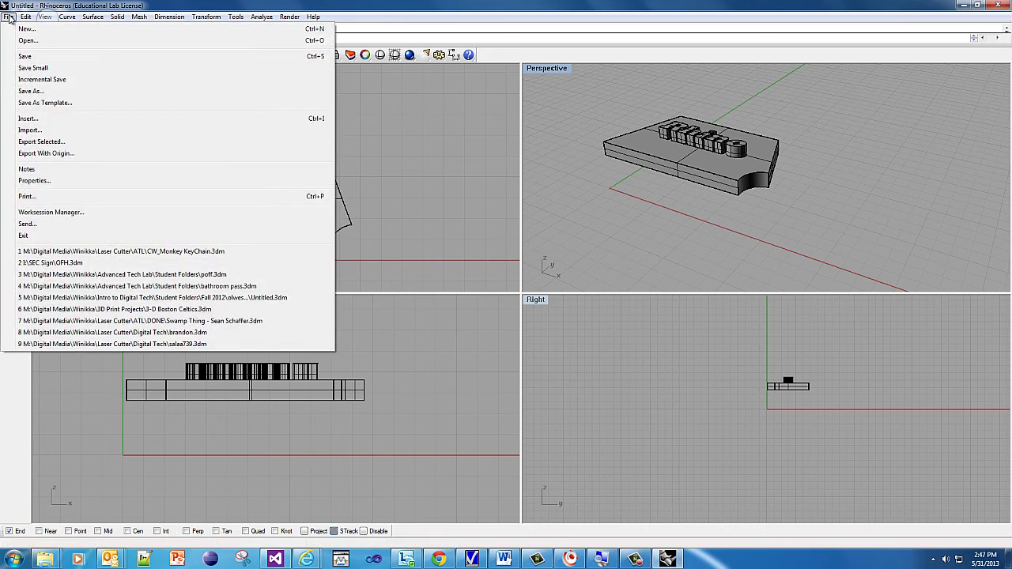
pyautogui.click(32, 91)
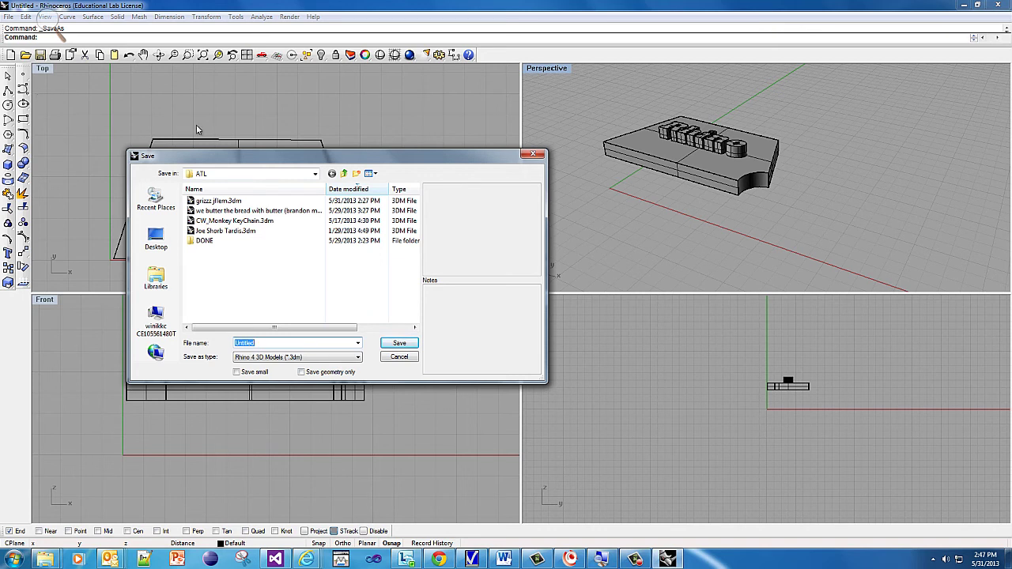
pyautogui.click(320, 175)
pyautogui.click(318, 175)
pyautogui.click(318, 175)
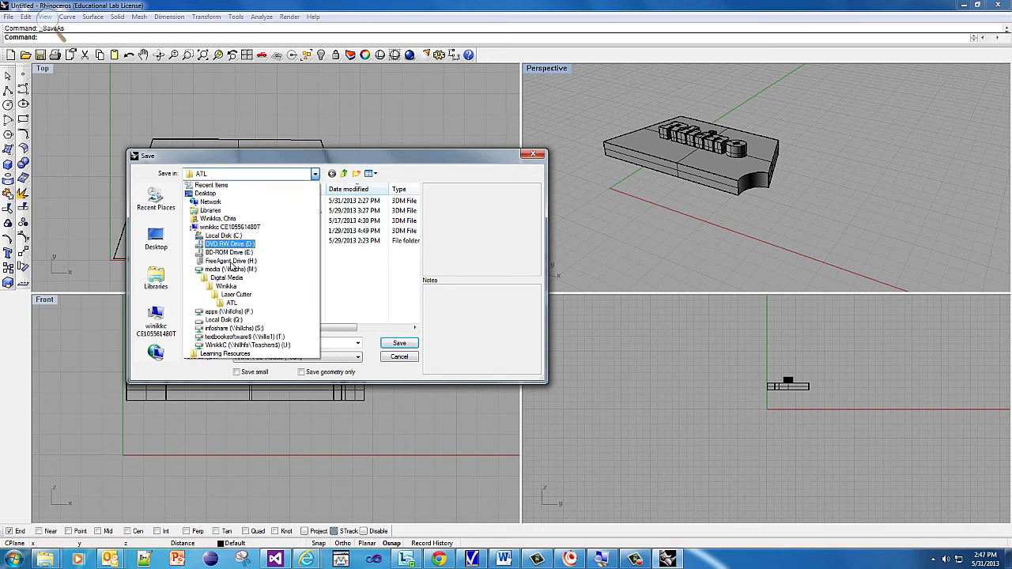
pyautogui.click(228, 285)
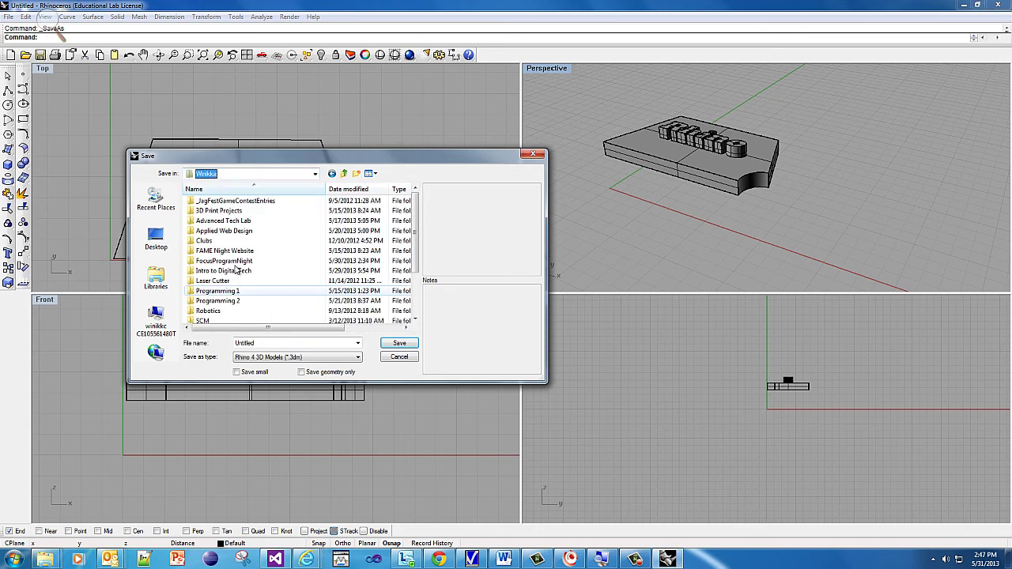
pyautogui.click(228, 211)
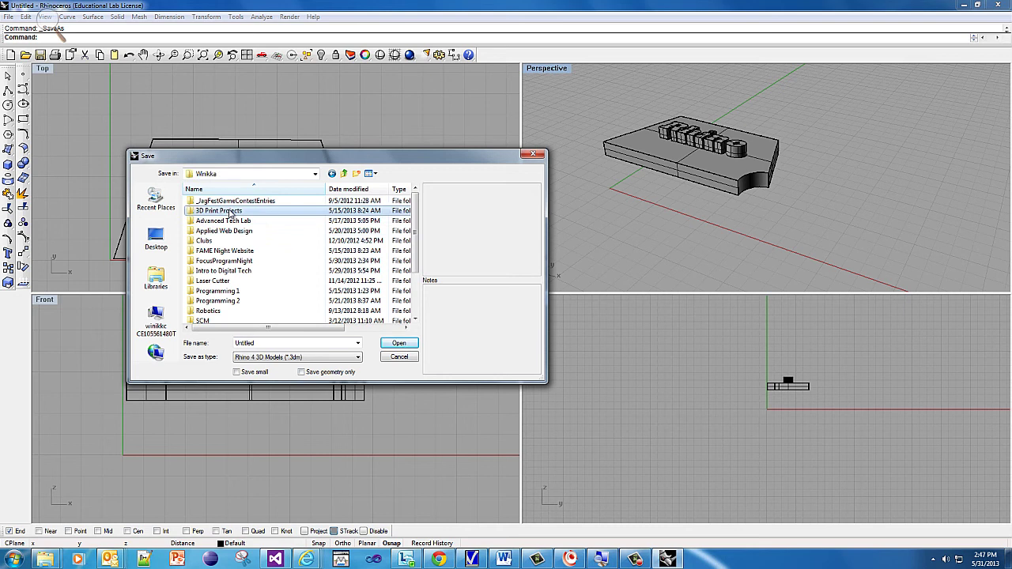
pyautogui.doubleClick(229, 211)
pyautogui.doubleClick(211, 202)
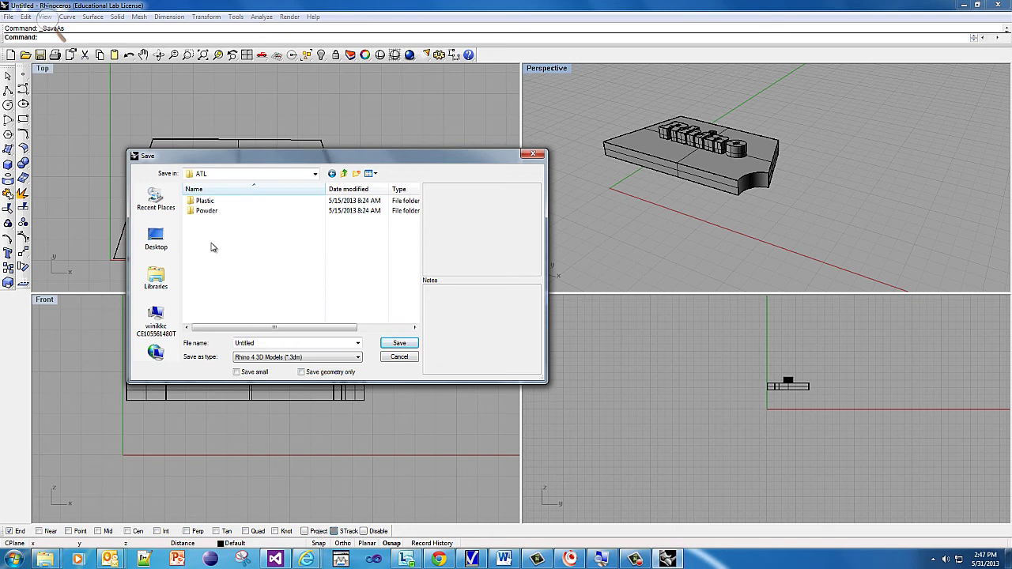
pyautogui.doubleClick(265, 344)
pyautogui.write('cw_Rhino')
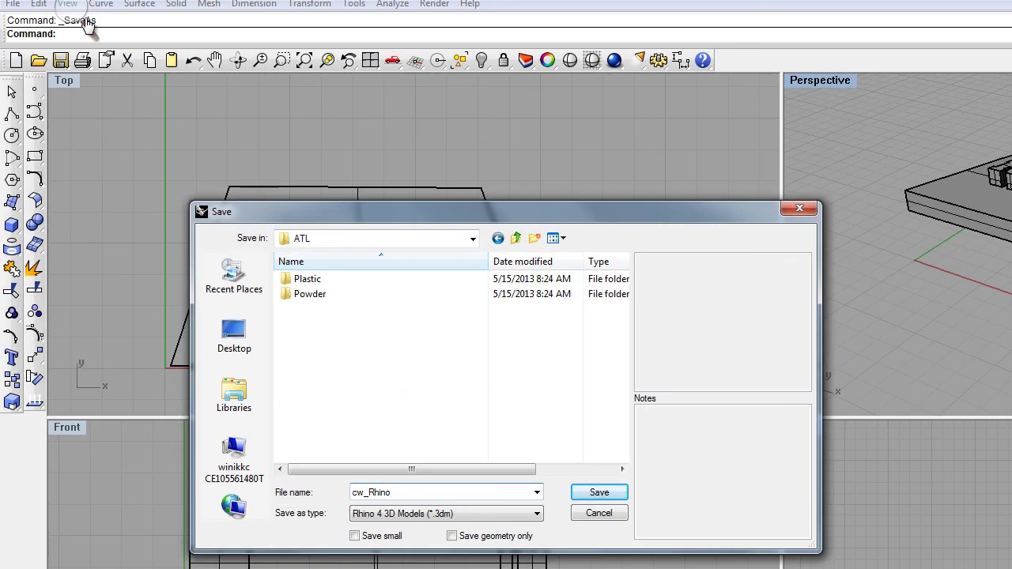
# Change the save type to Stereolithography (*.stl) and save as cw_Rhino.stl.
pyautogui.click(68, 6)
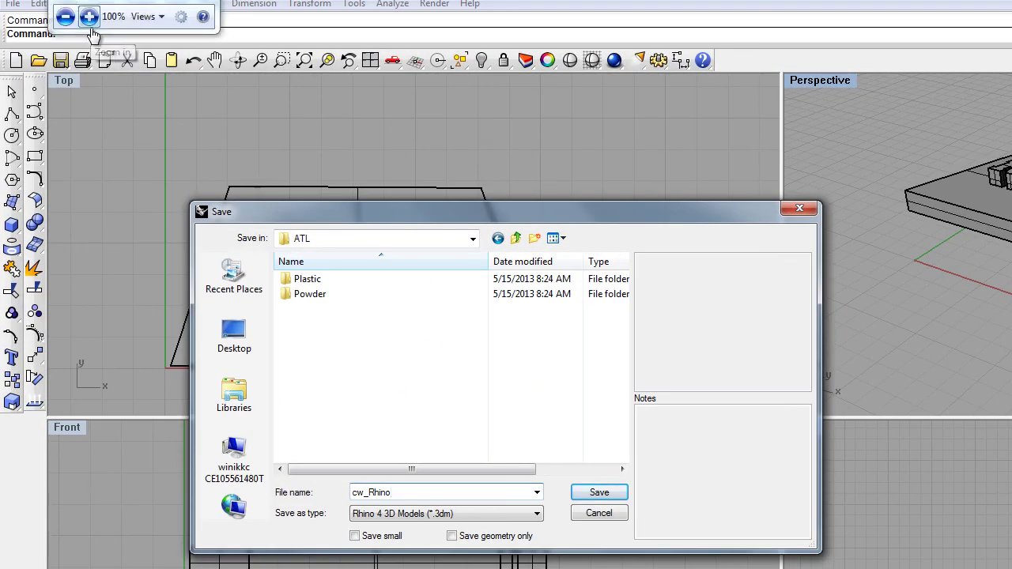
pyautogui.click(89, 16)
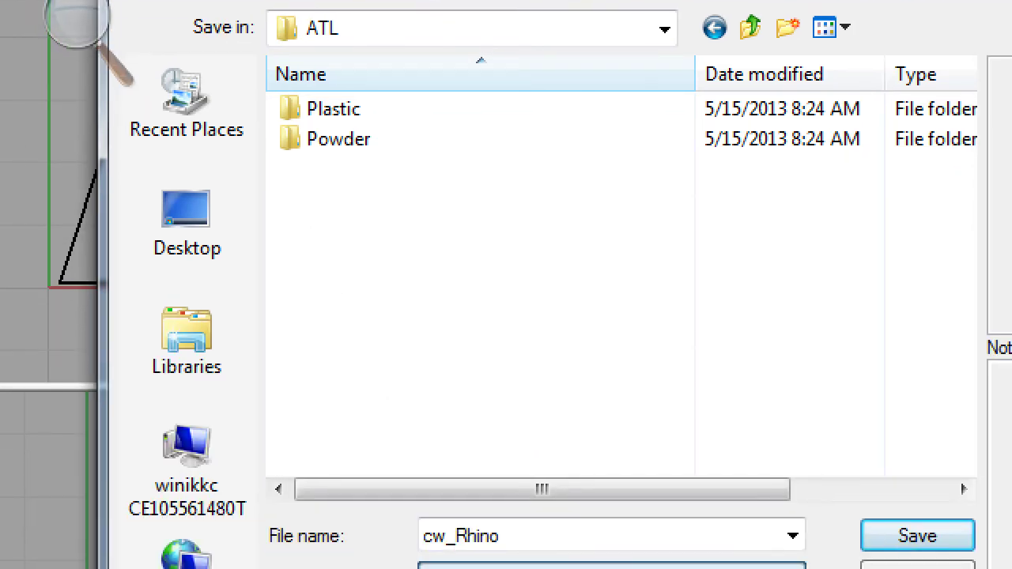
pyautogui.click(617, 499)
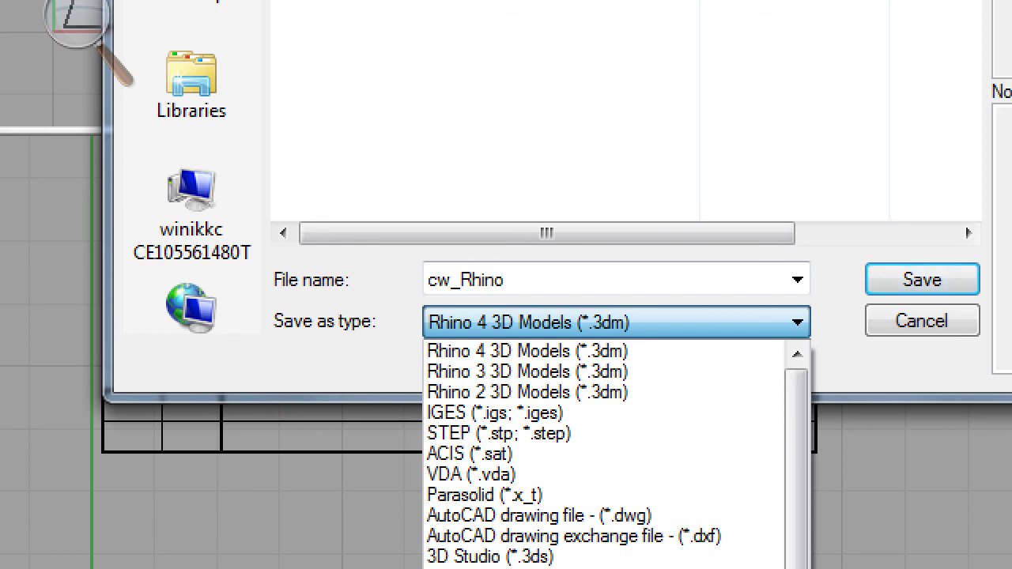
pyautogui.click(490, 568)
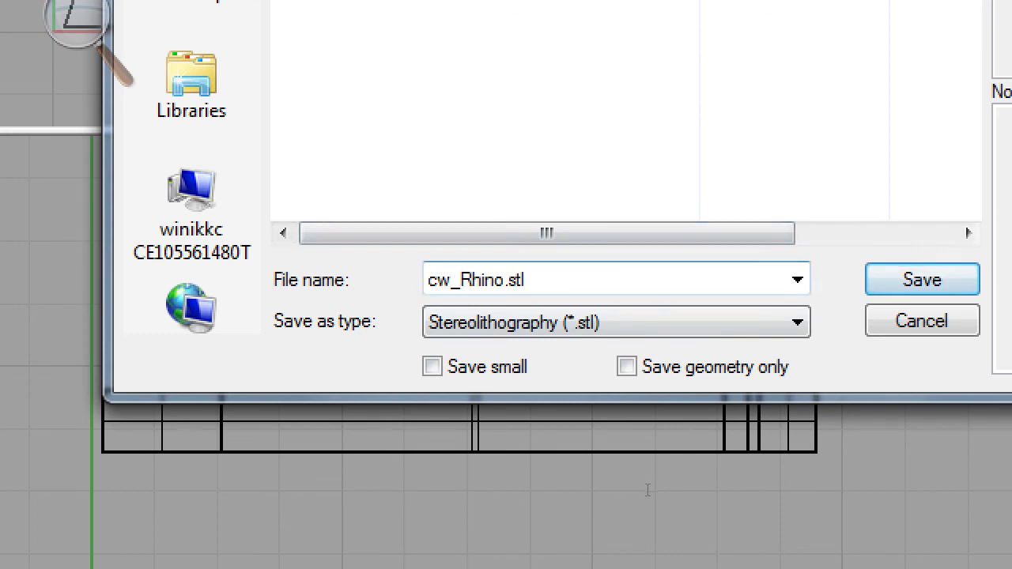
pyautogui.press('Return')
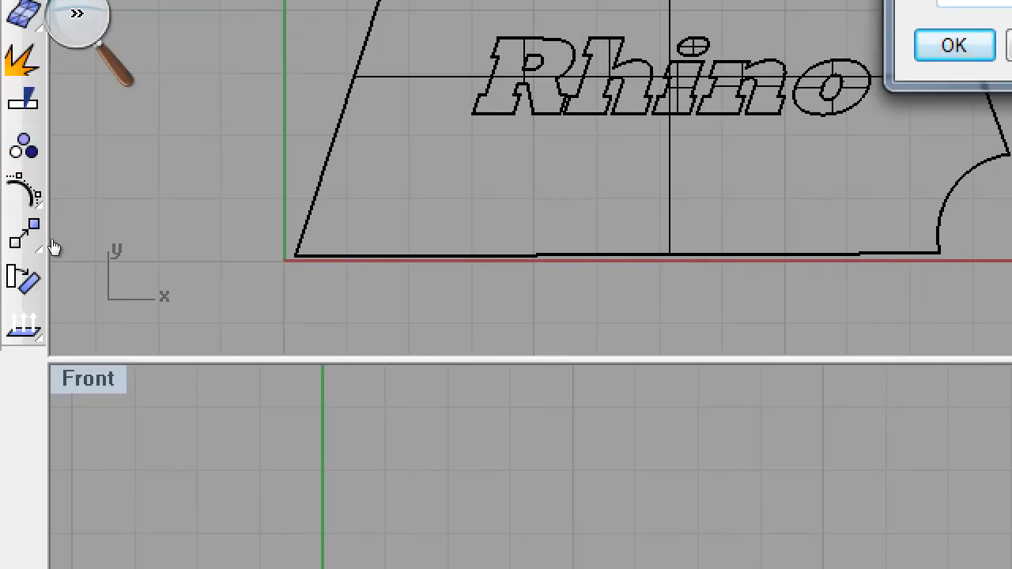
# Accept the 0.000394 mesh tolerance and Binary STL export options to write cw_Rhino.stl.
pyautogui.press('super+minus')
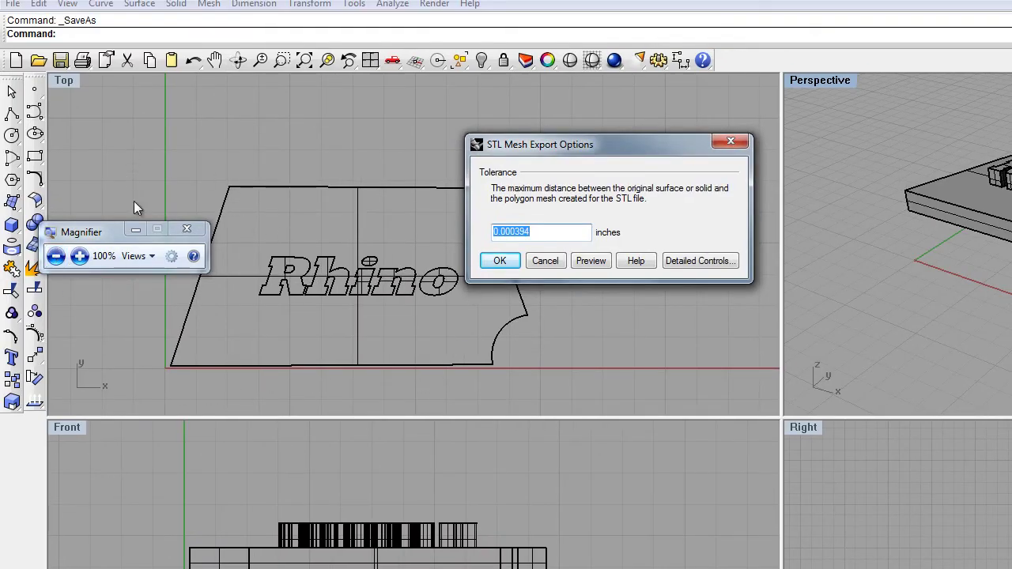
pyautogui.click(79, 256)
pyautogui.press('Return')
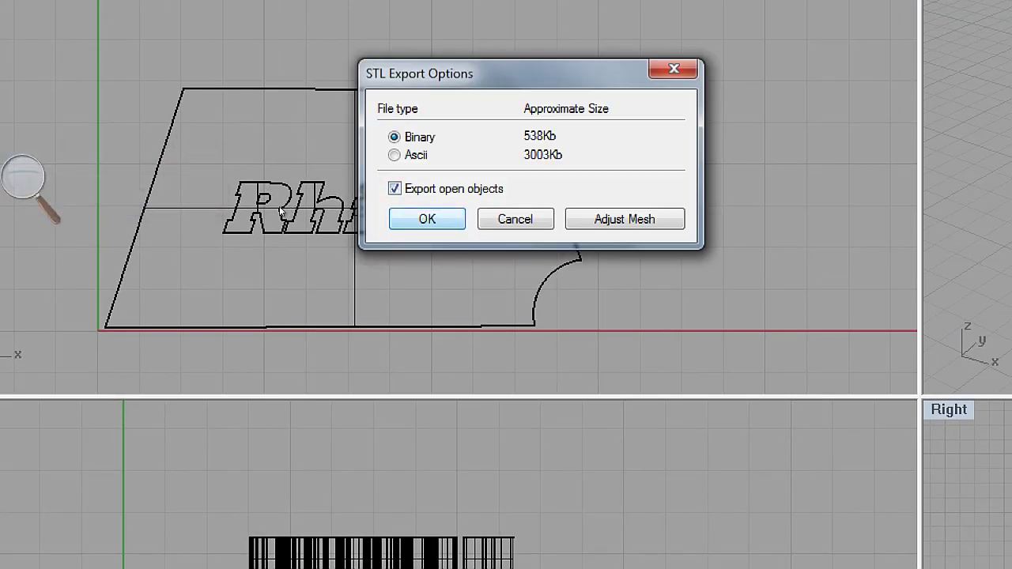
pyautogui.press('Return')
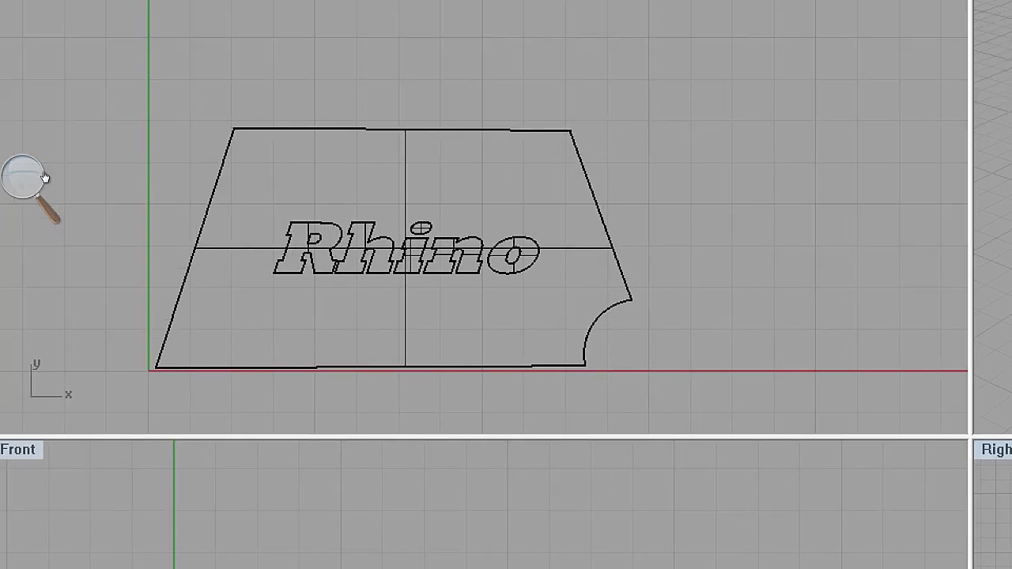
pyautogui.click(41, 178)
pyautogui.click(15, 191)
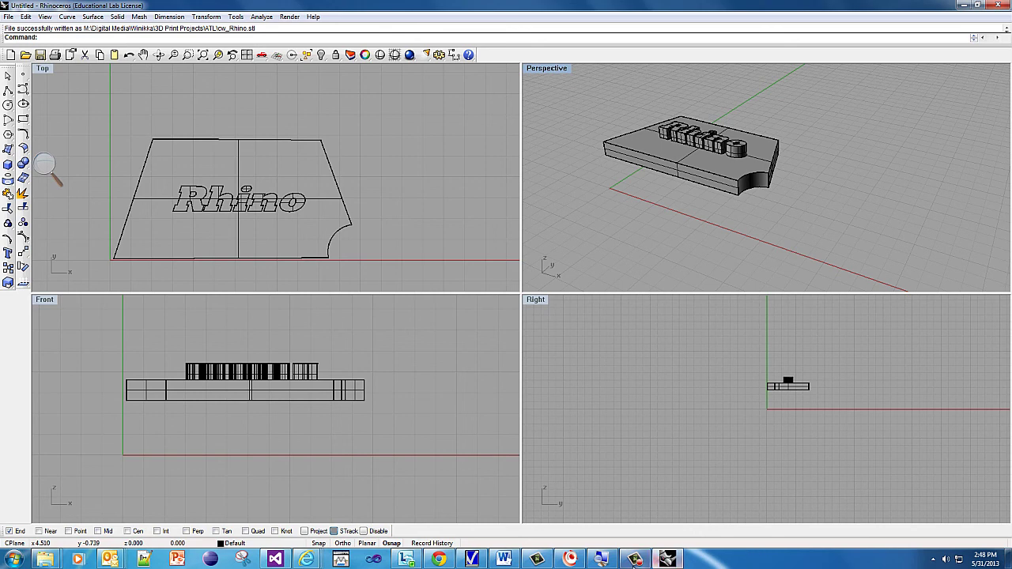
pyautogui.click(635, 560)
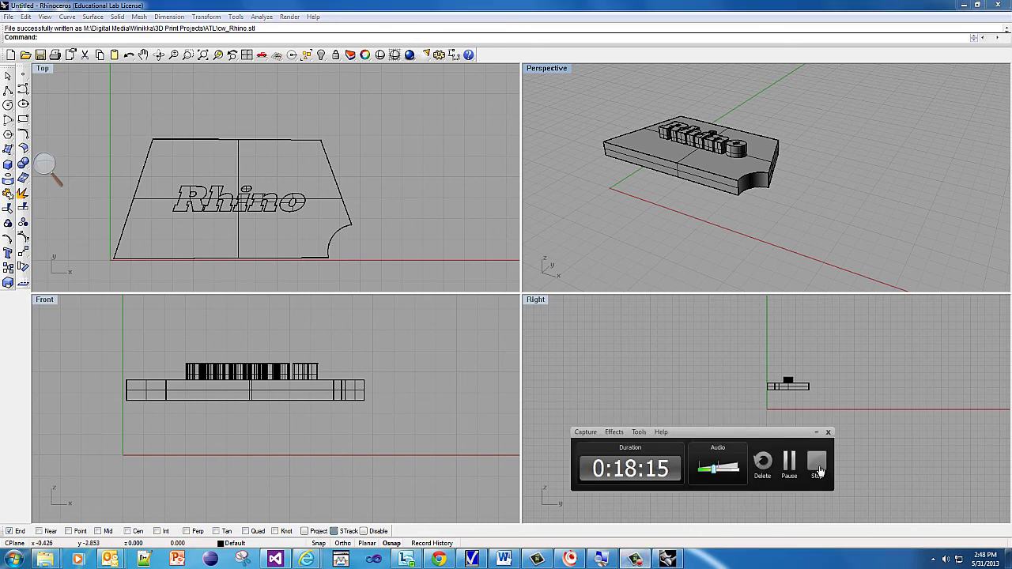